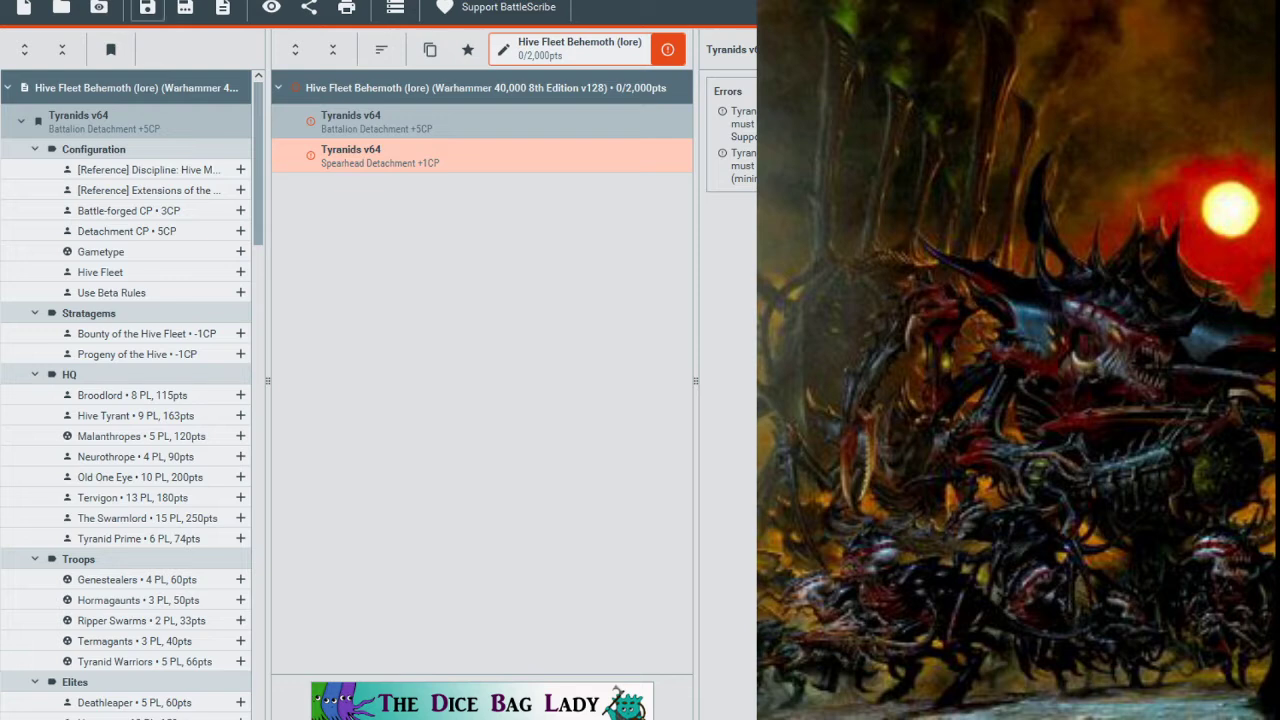
Add The Swarmlord to the HQ of the Battalion Detachment.
left_click(399, 127)
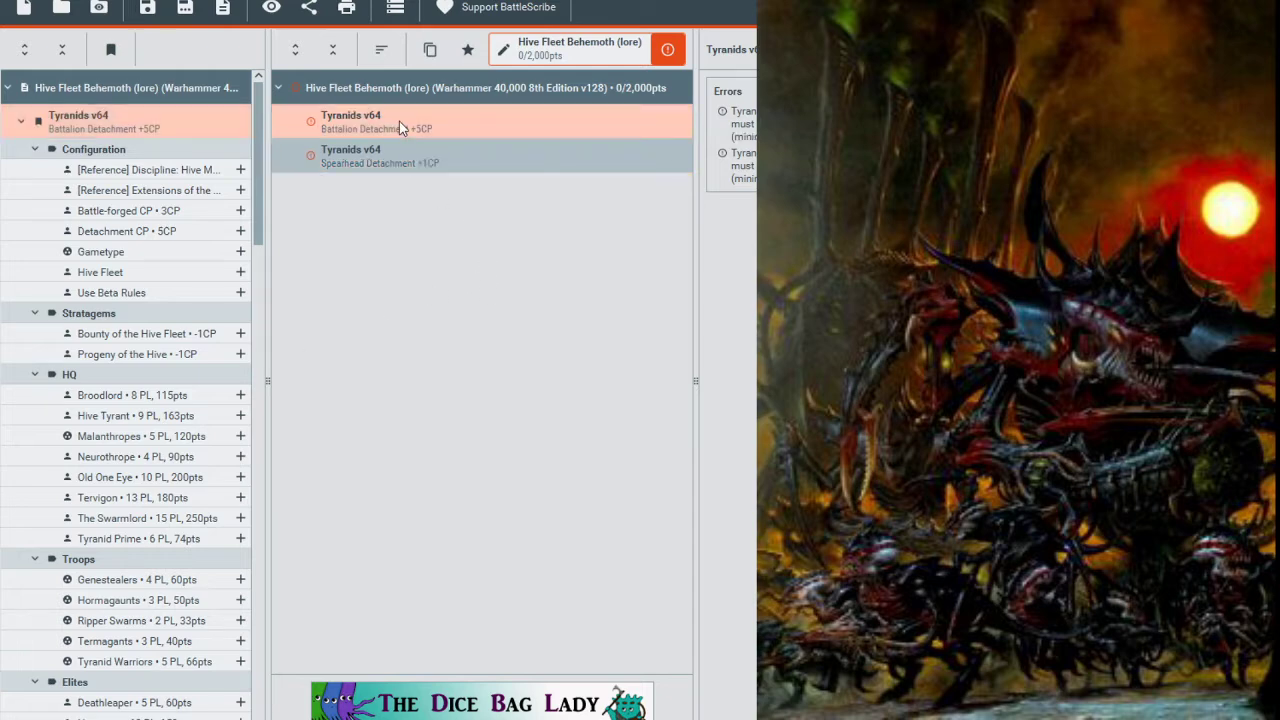
left_click(422, 163)
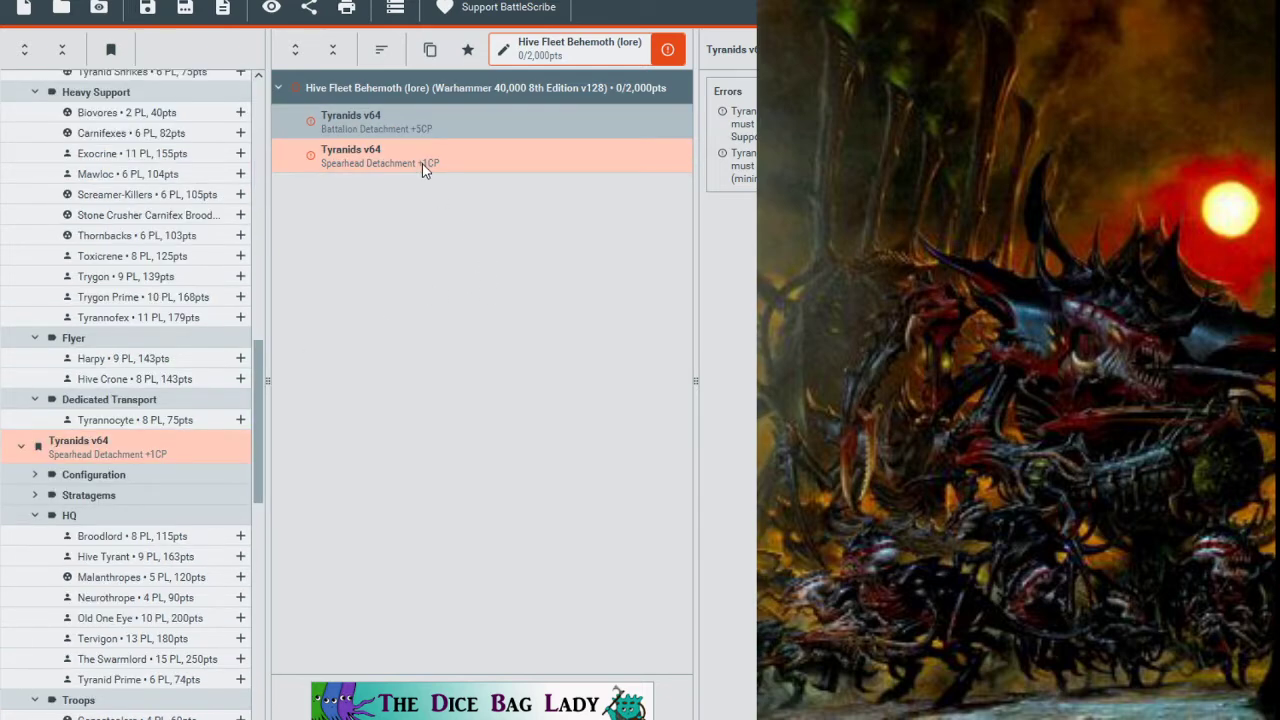
left_click(397, 125)
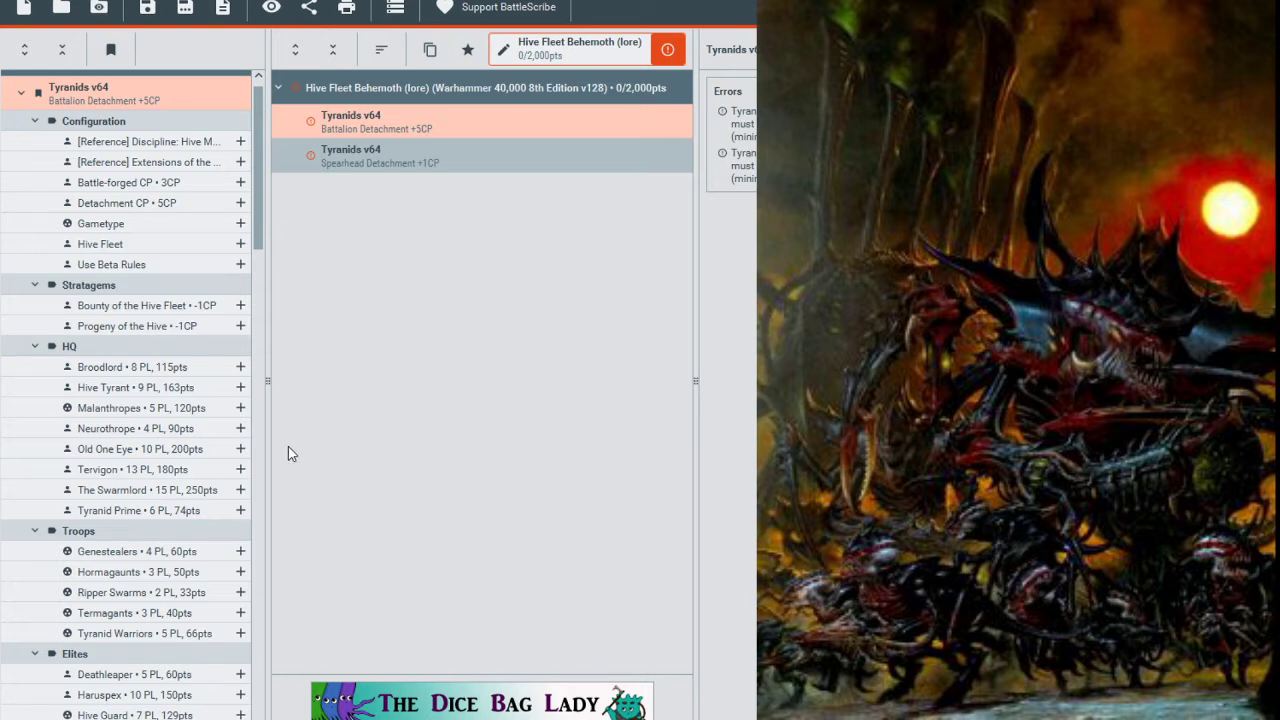
left_click(241, 493)
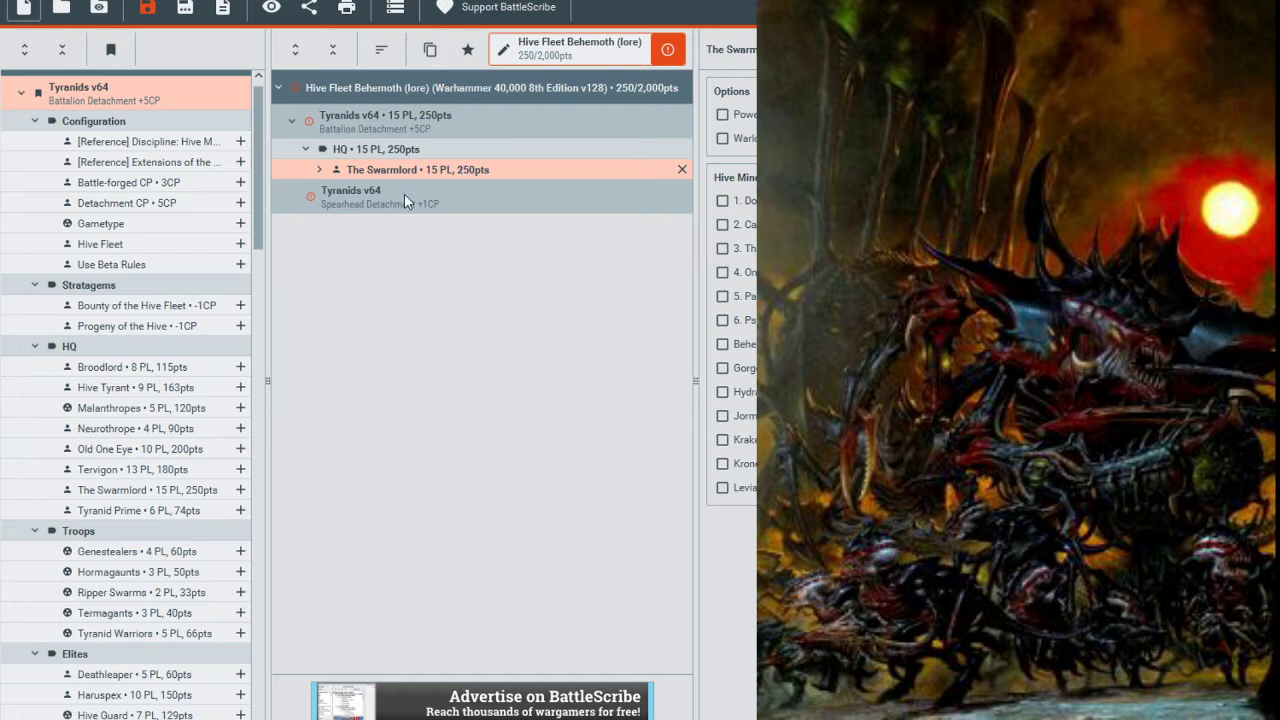
Make The Swarmlord the Warlord and give it the Smite and Unstoppable Hunger powers plus the Alien Cunning warlord trait.
left_click(724, 139)
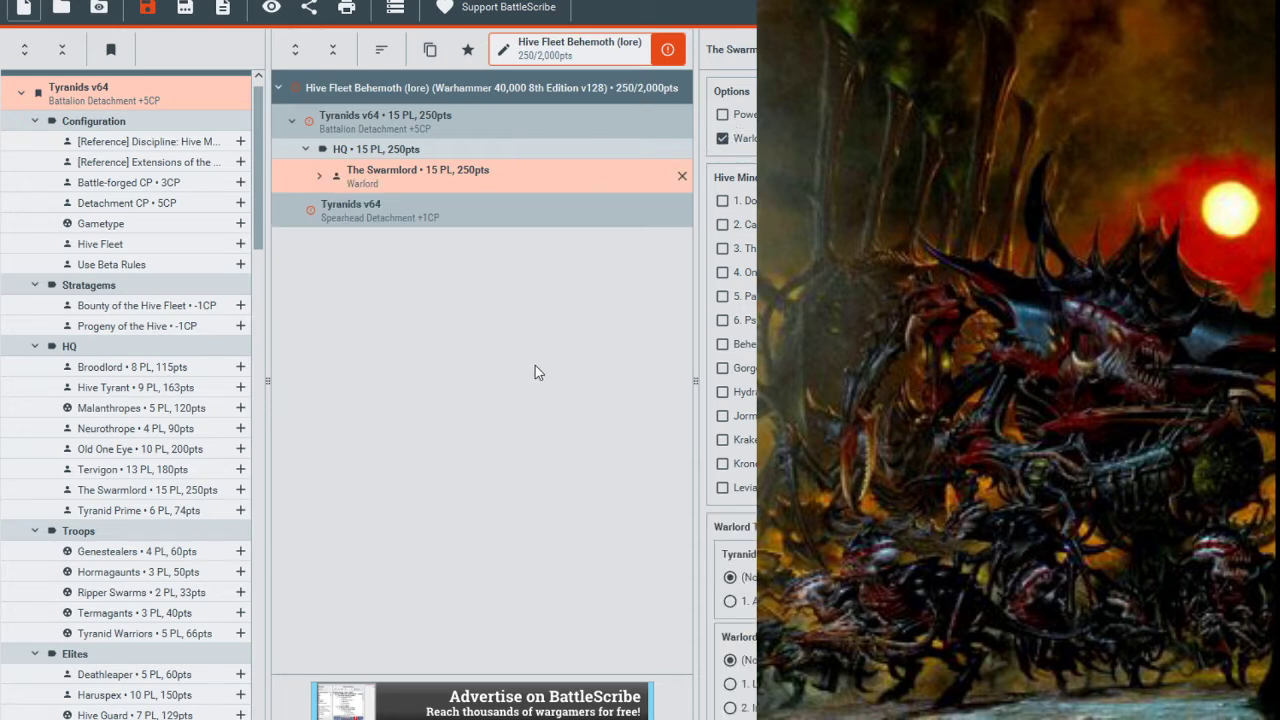
left_click(722, 114)
scroll(790, 340, "down", 1)
scroll(730, 390, "down", 1)
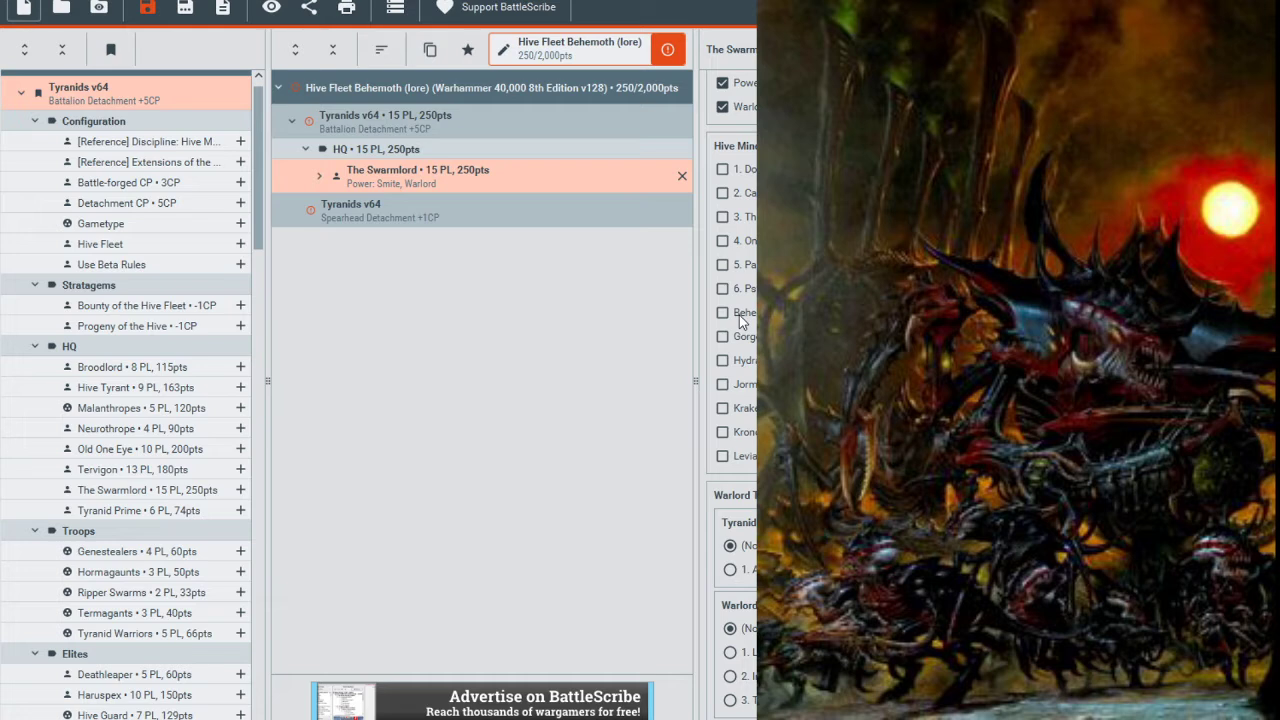
left_click(739, 315)
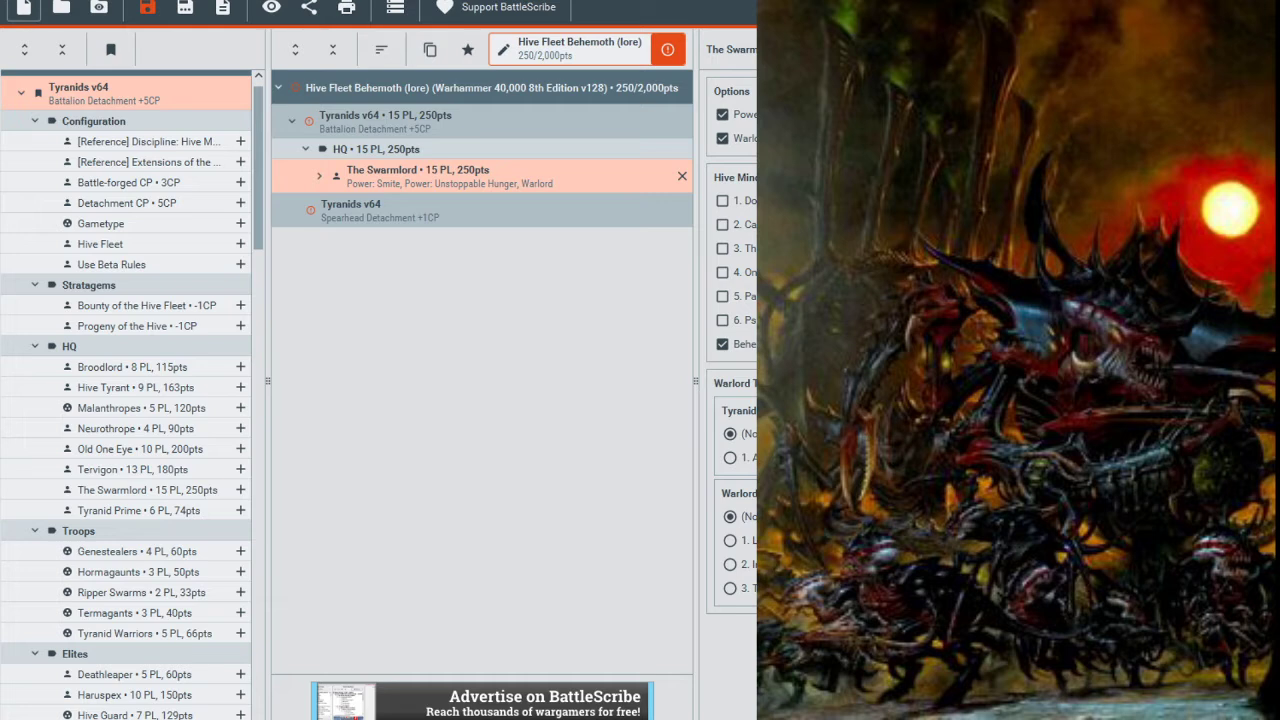
left_click(730, 457)
Add a Tyrannofex to the Heavy Support of the Battalion Detachment.
scroll(140, 356, "down", 1)
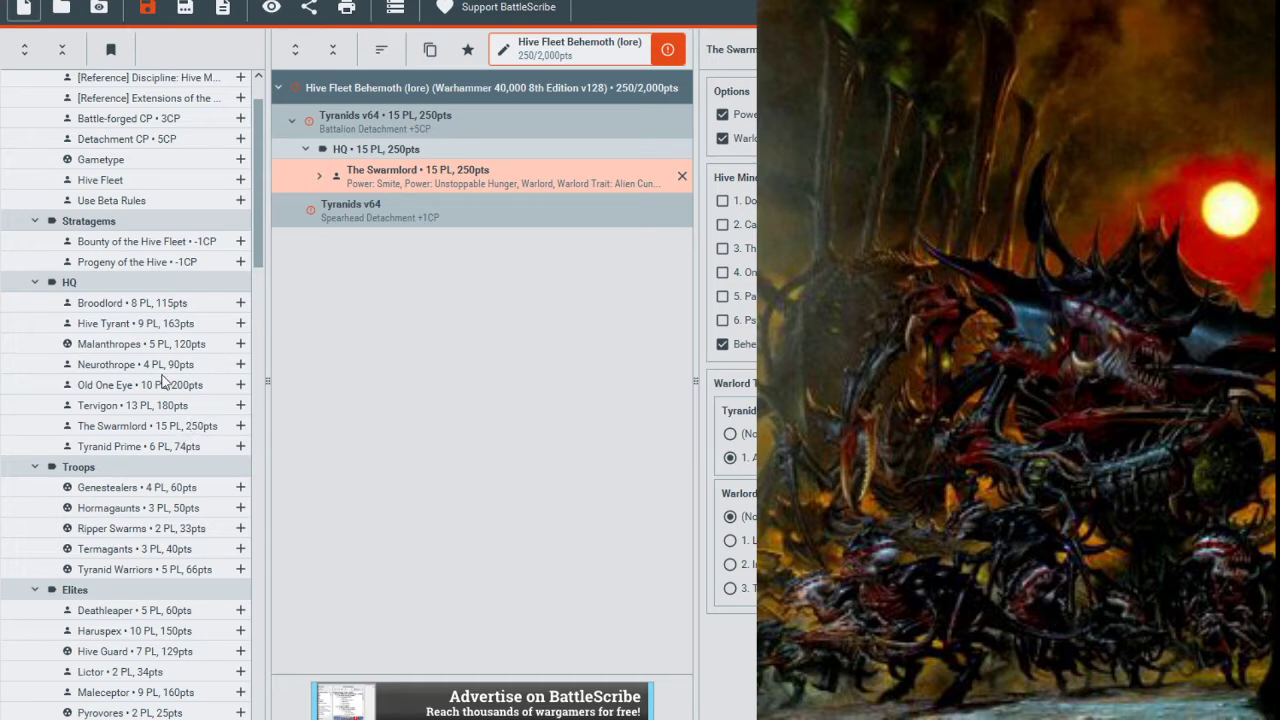
scroll(182, 350, "down", 3)
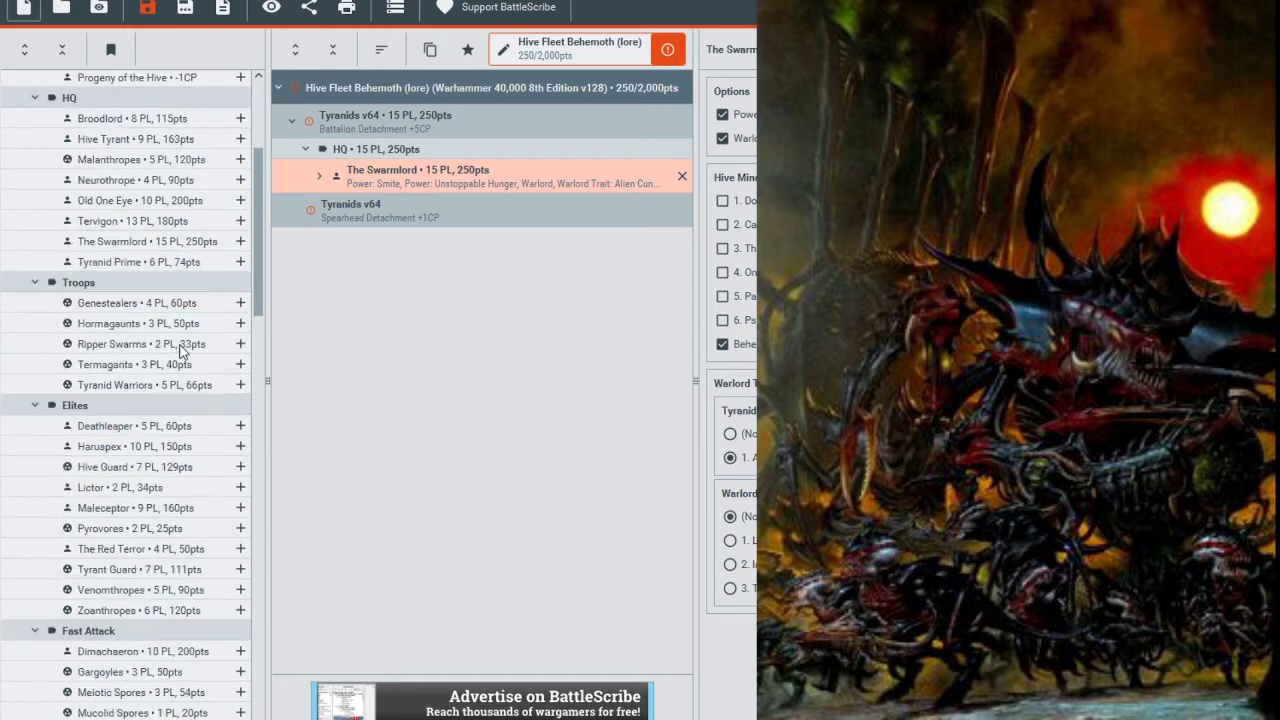
scroll(180, 405, "down", 1)
scroll(180, 405, "down", 2)
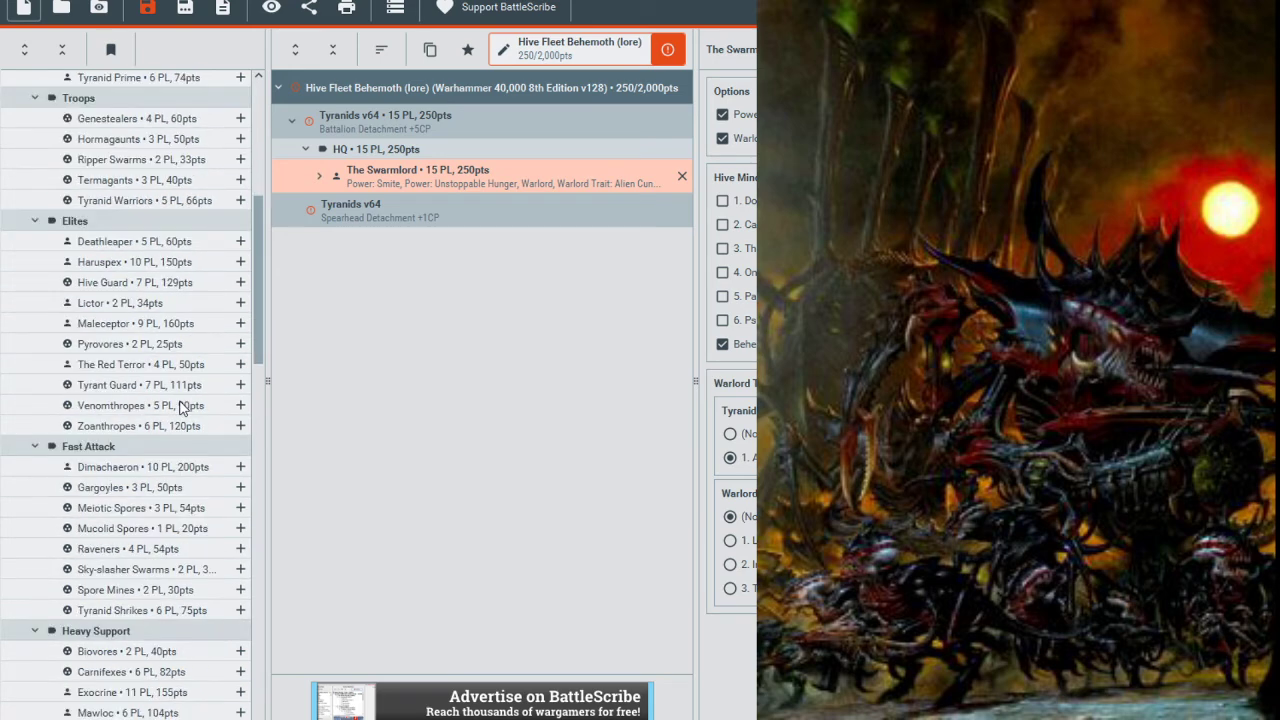
scroll(185, 400, "down", 1)
scroll(189, 398, "down", 3)
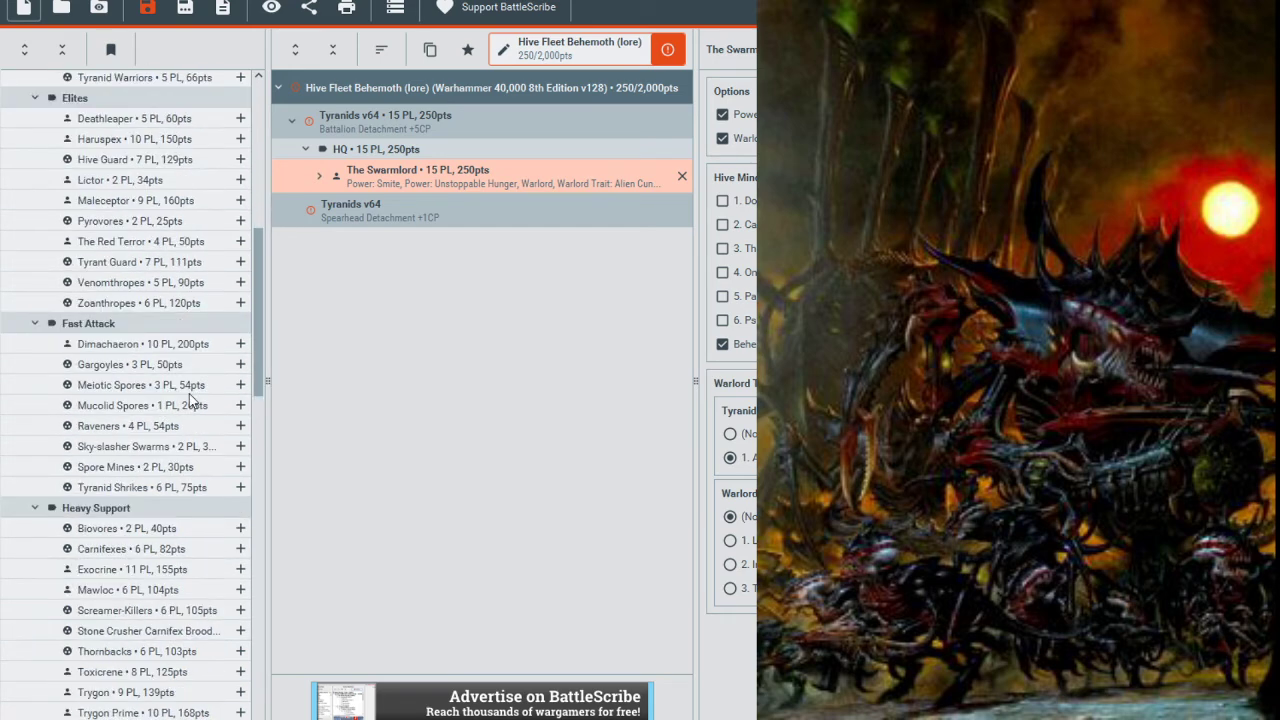
scroll(195, 395, "up", 8)
scroll(200, 400, "down", 6)
scroll(200, 400, "down", 3)
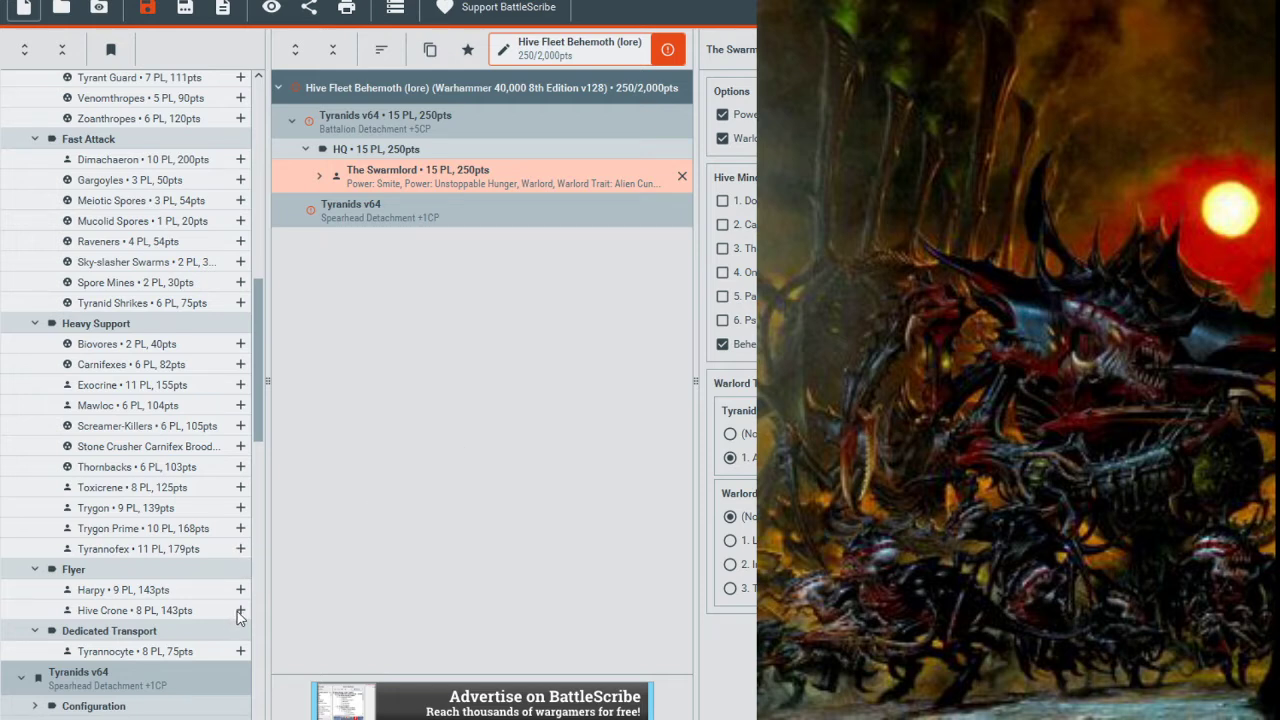
left_click(241, 550)
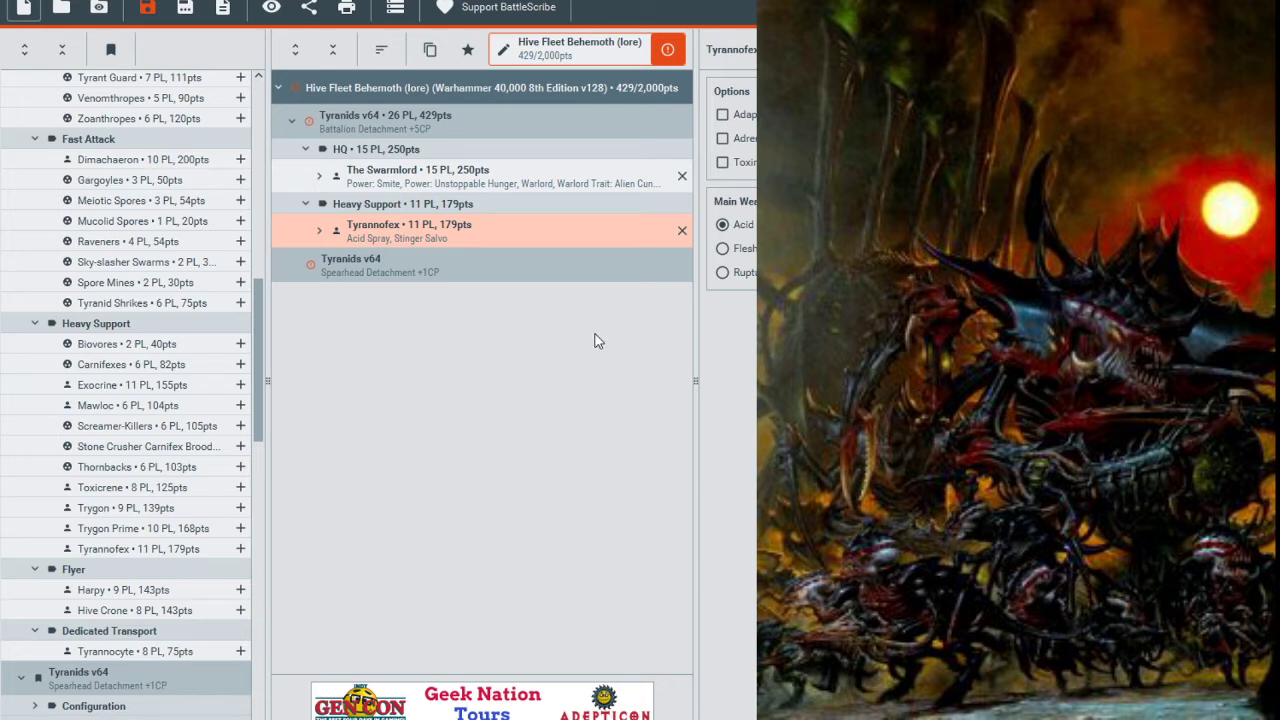
Add a Tyranid Prime to the HQ of the Battalion Detachment.
left_click(451, 180)
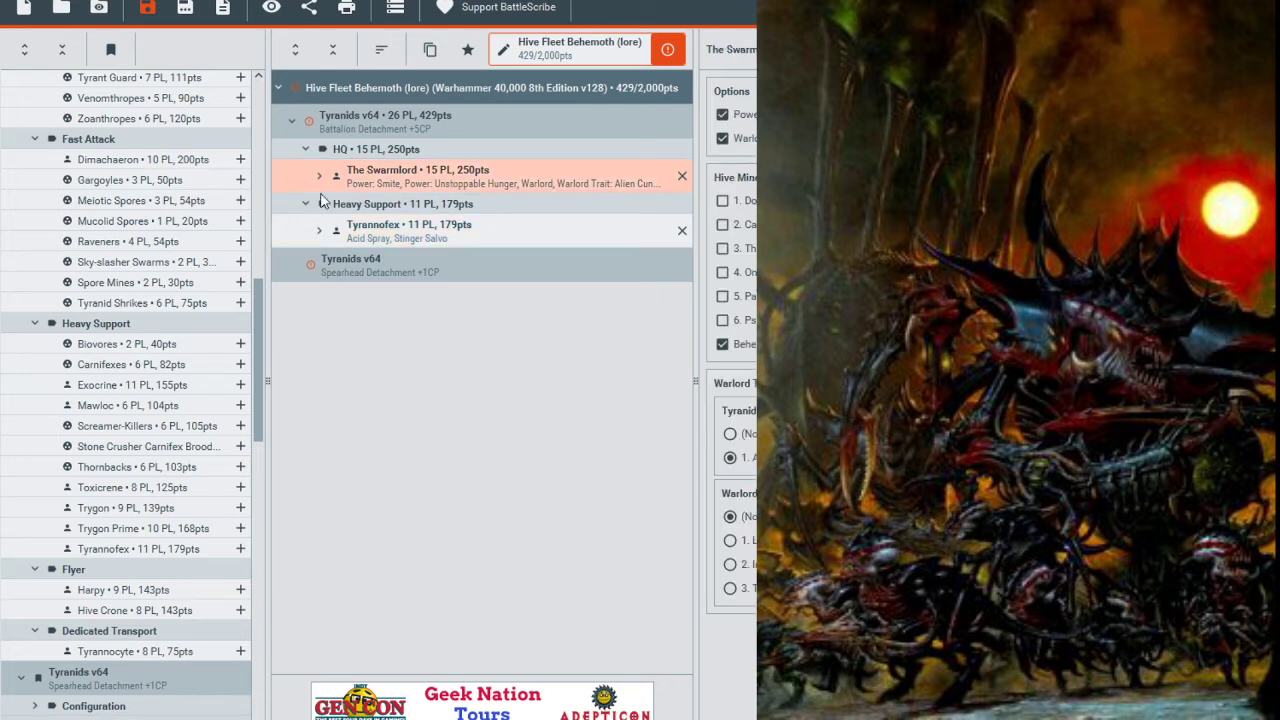
scroll(205, 204, "up", 10)
scroll(205, 202, "up", 1)
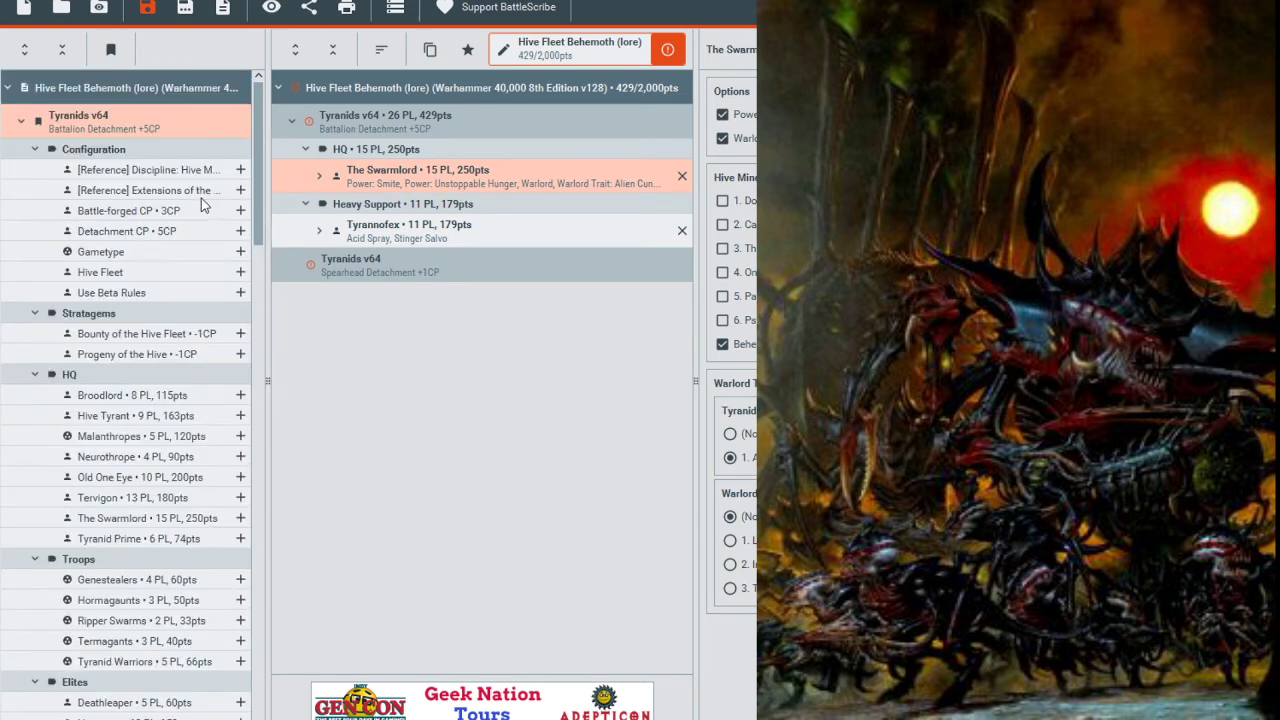
scroll(190, 209, "down", 3)
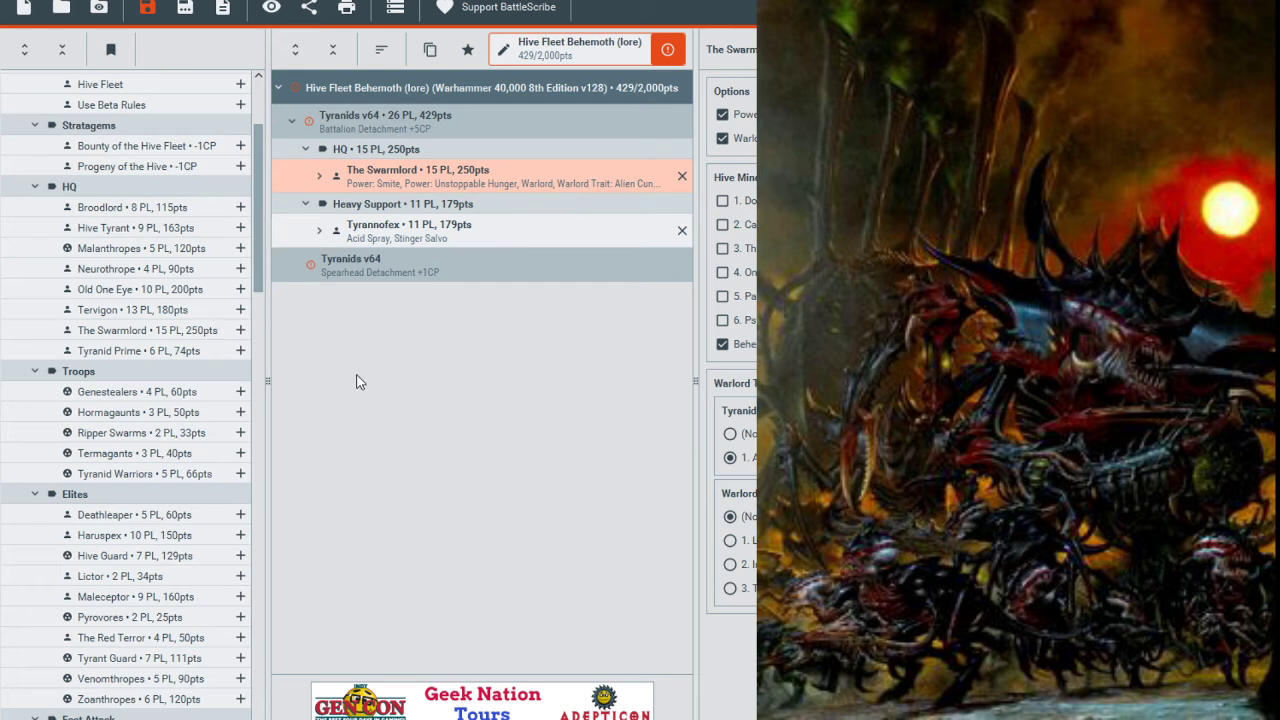
left_click(241, 351)
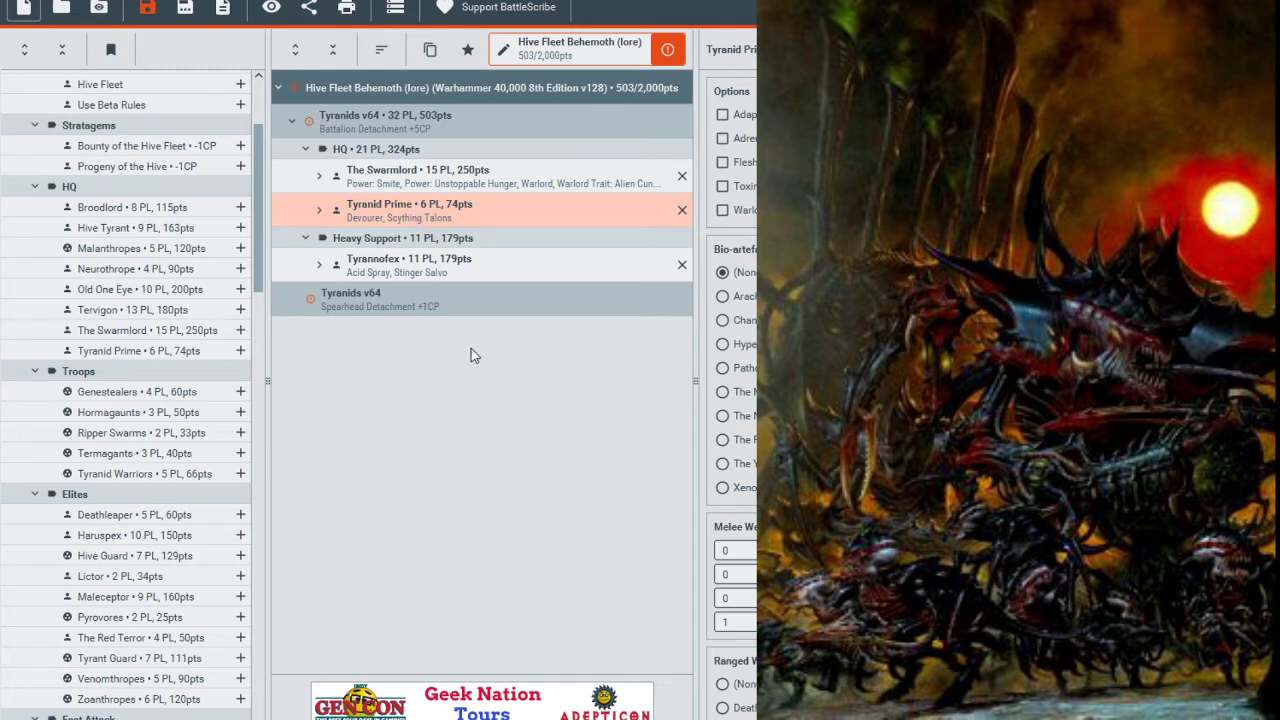
Equip the Tyranid Prime with Flesh Hooks, Toxin Sacs, Adrenal Glands and The Norn Crown bio-artefact.
scroll(730, 400, "down", 2)
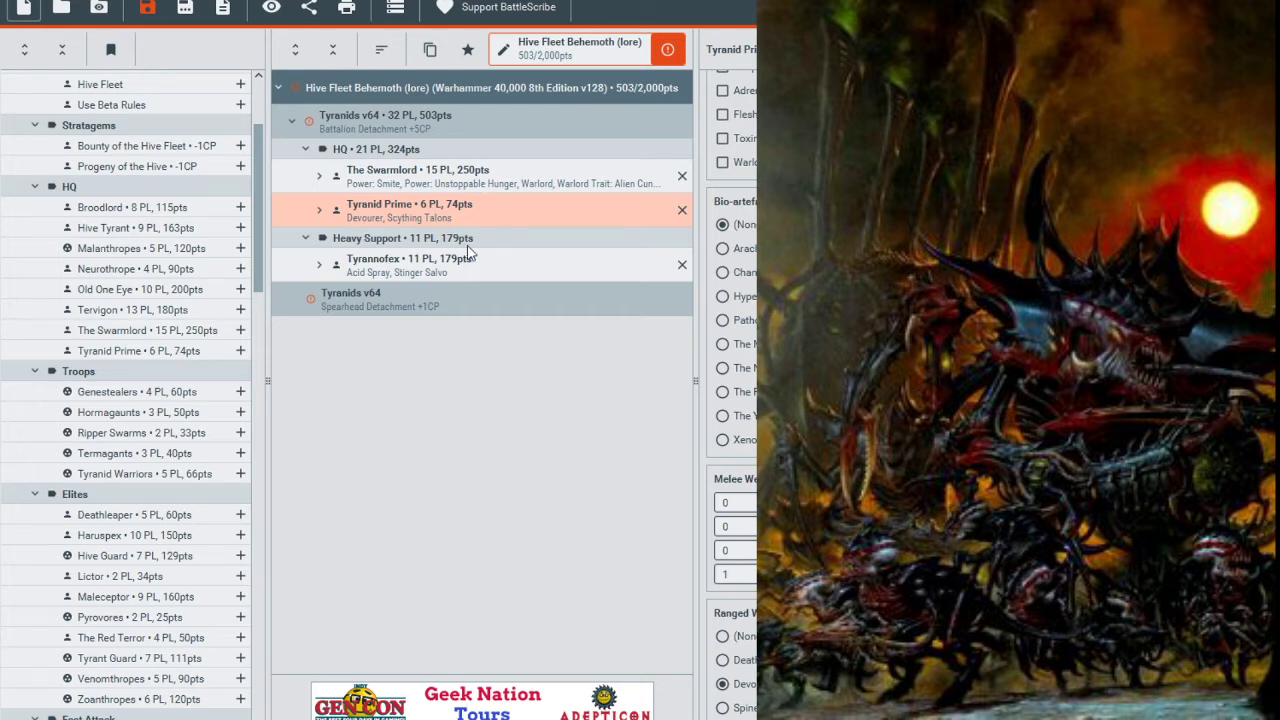
scroll(730, 400, "up", 2)
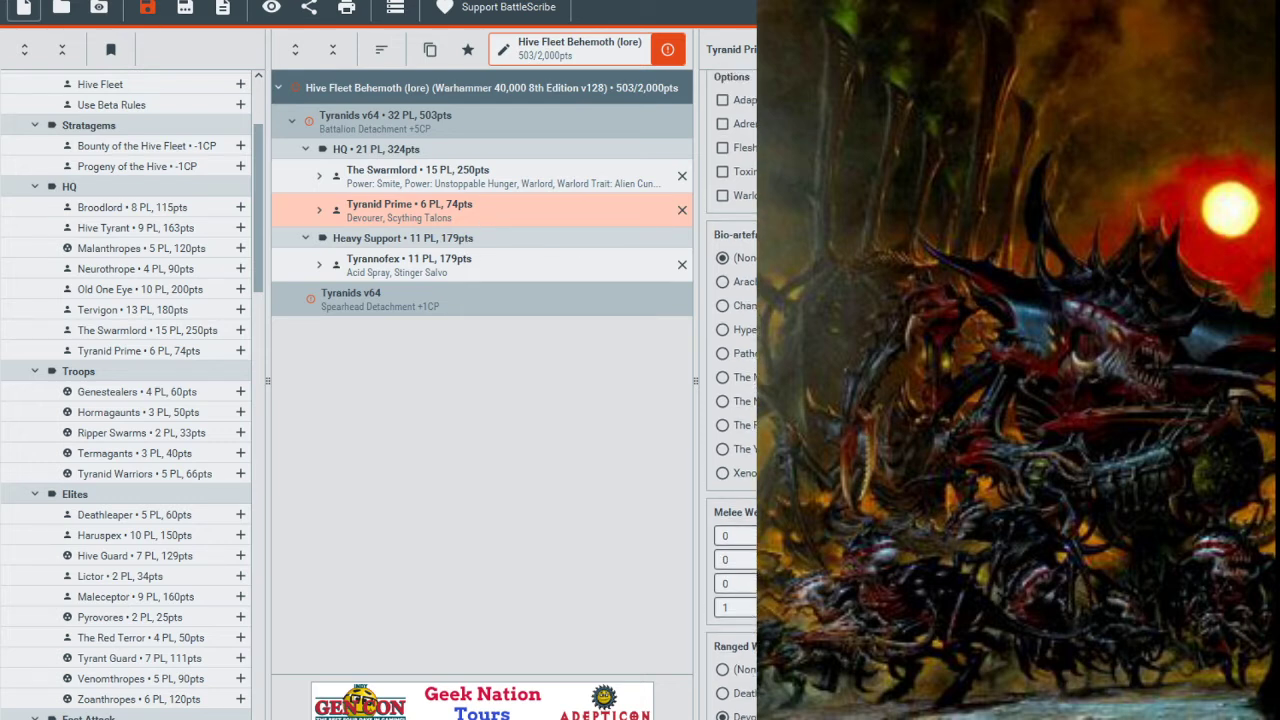
left_click(746, 150)
left_click(744, 174)
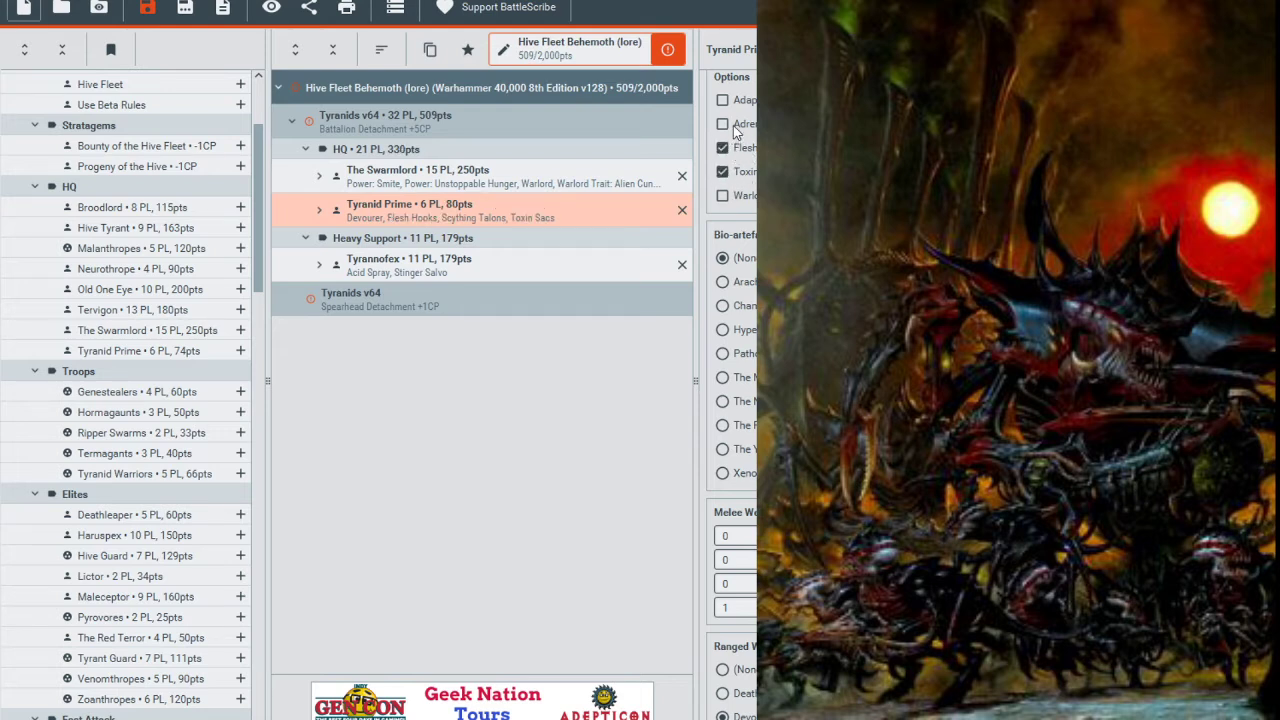
left_click(736, 128)
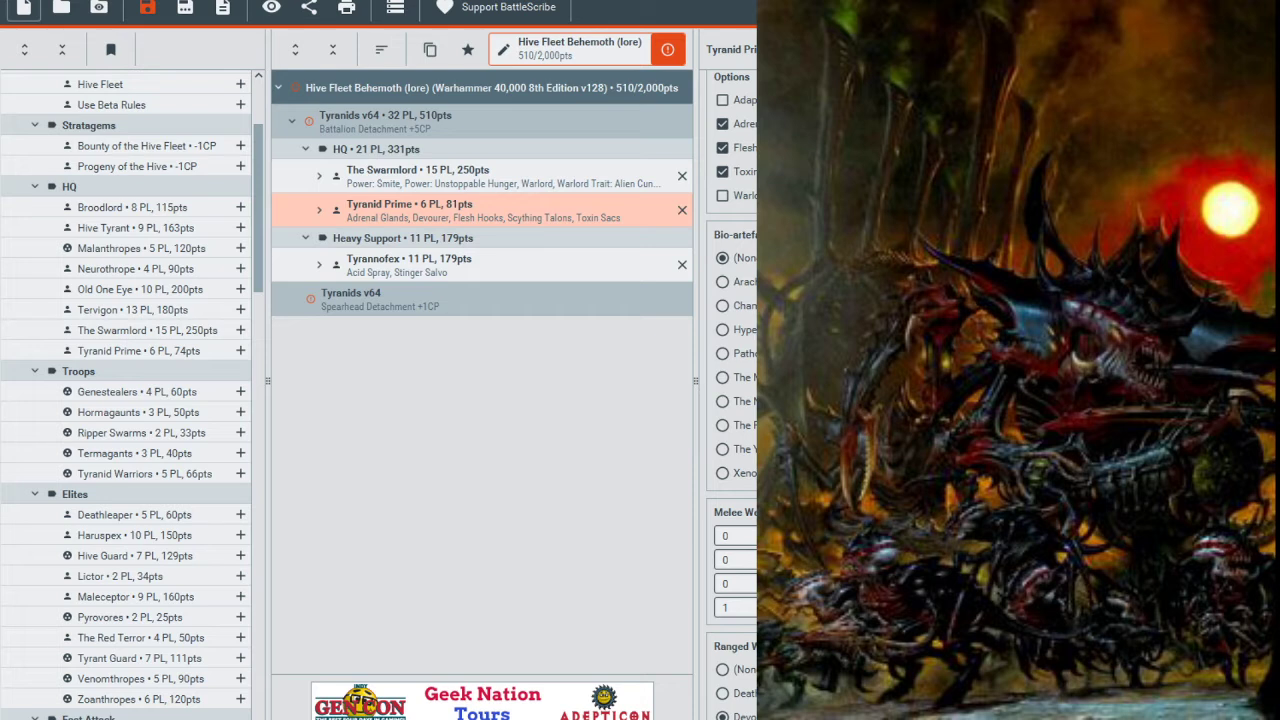
left_click(722, 401)
Try adding a Tyranid Prime to the HQ of the Spearhead Detachment, and remove it again.
scroll(147, 213, "down", 20)
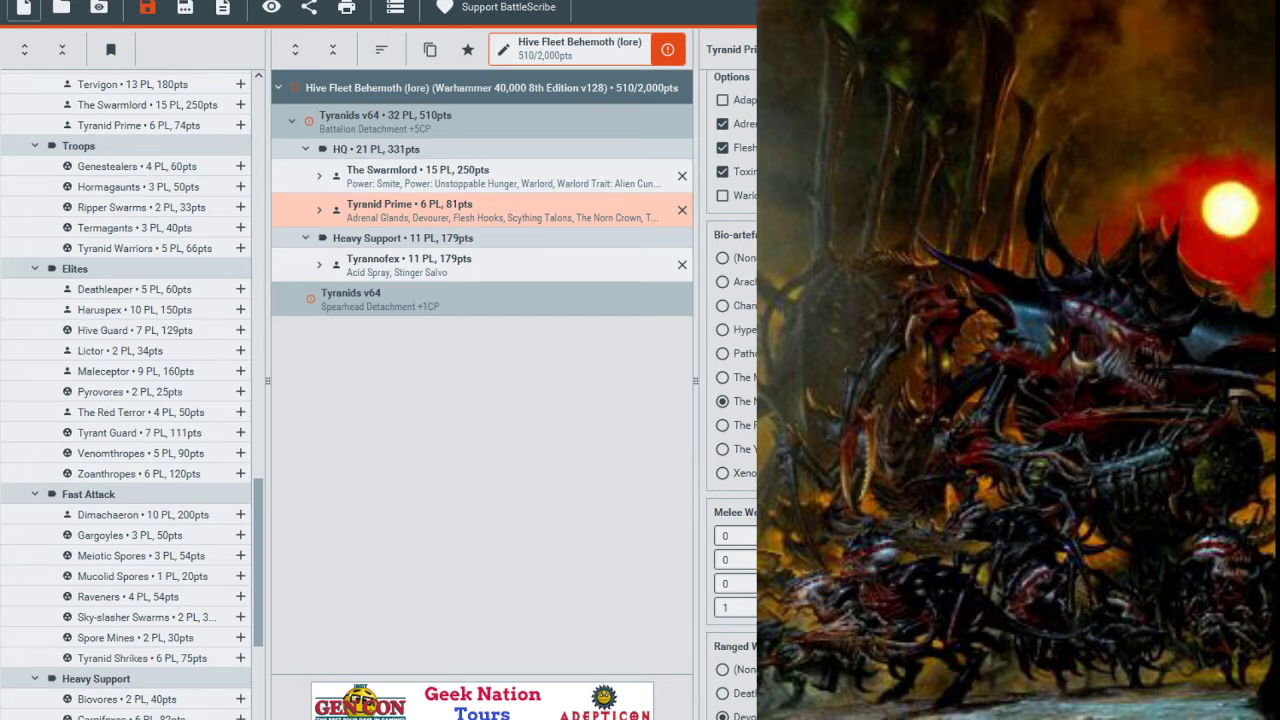
scroll(140, 250, "up", 3)
scroll(180, 288, "down", 5)
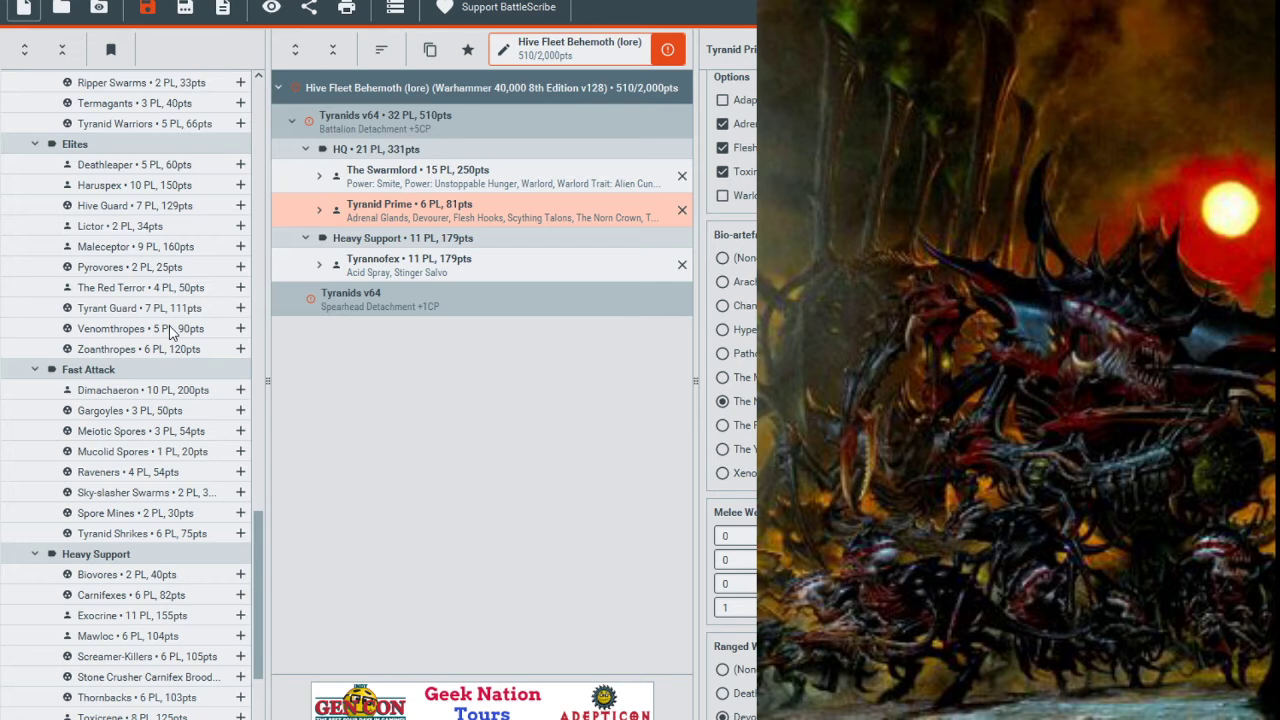
scroll(140, 306, "up", 2)
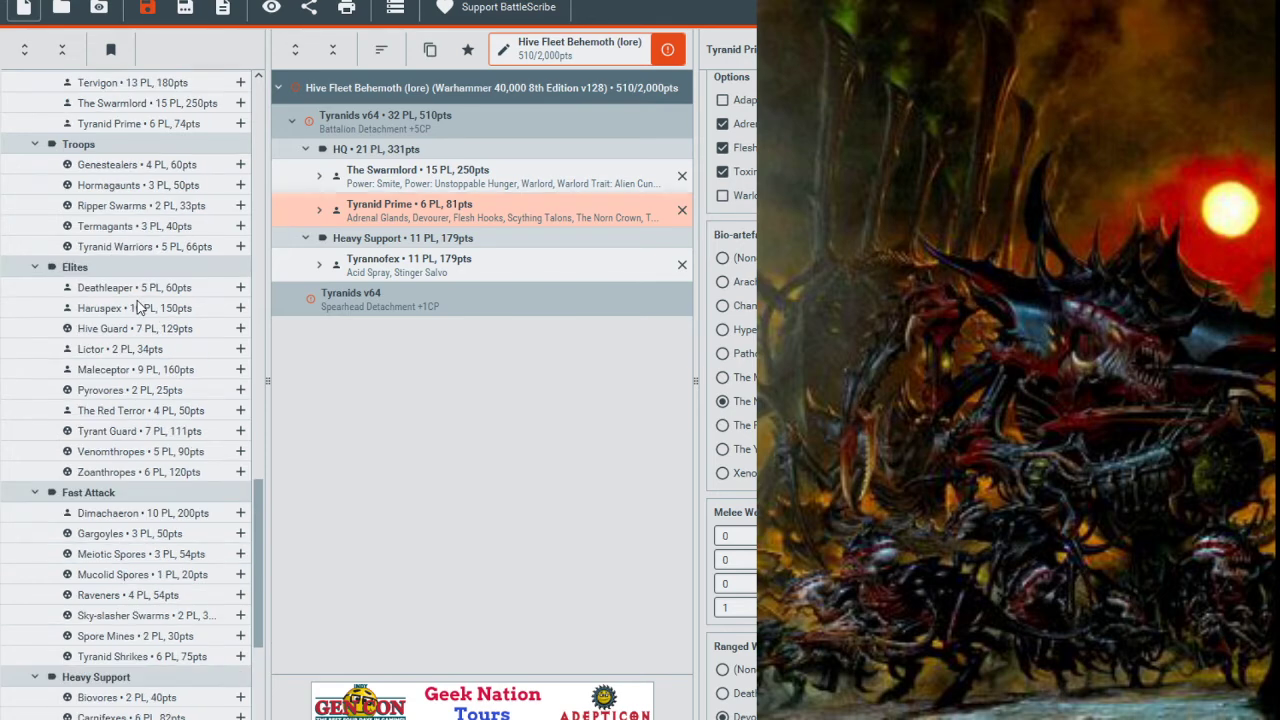
scroll(140, 306, "up", 5)
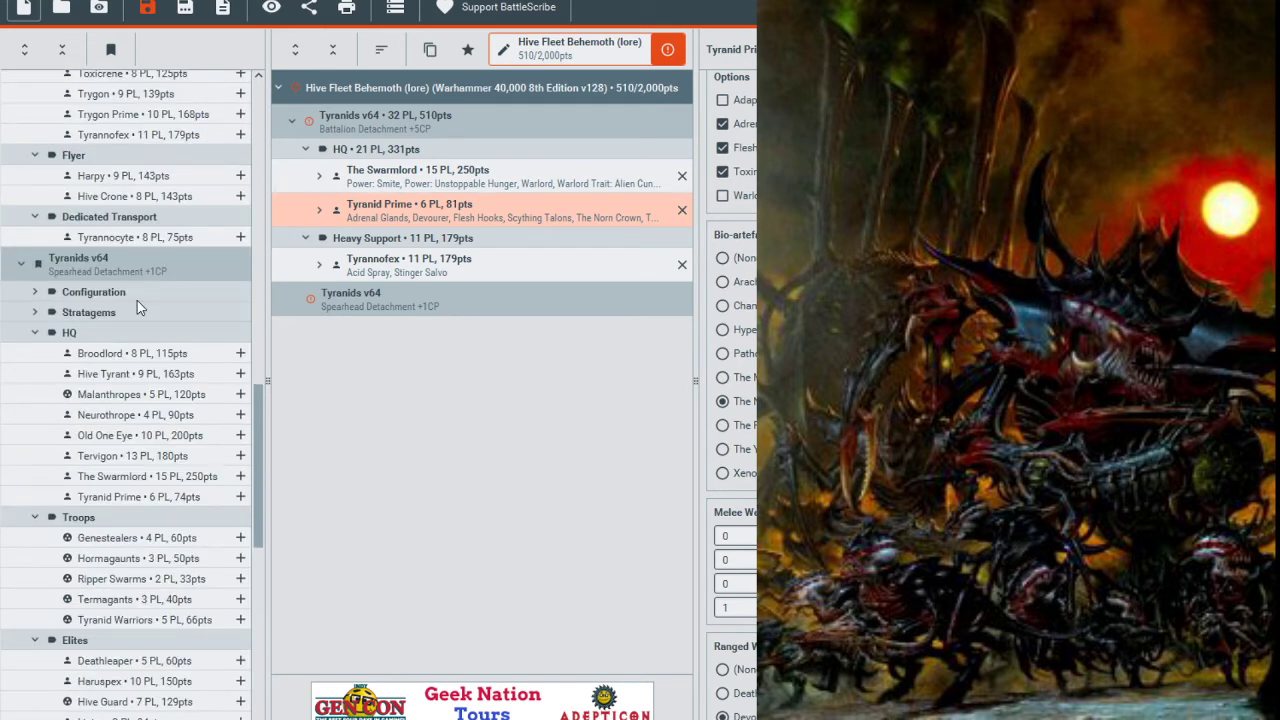
left_click(240, 433)
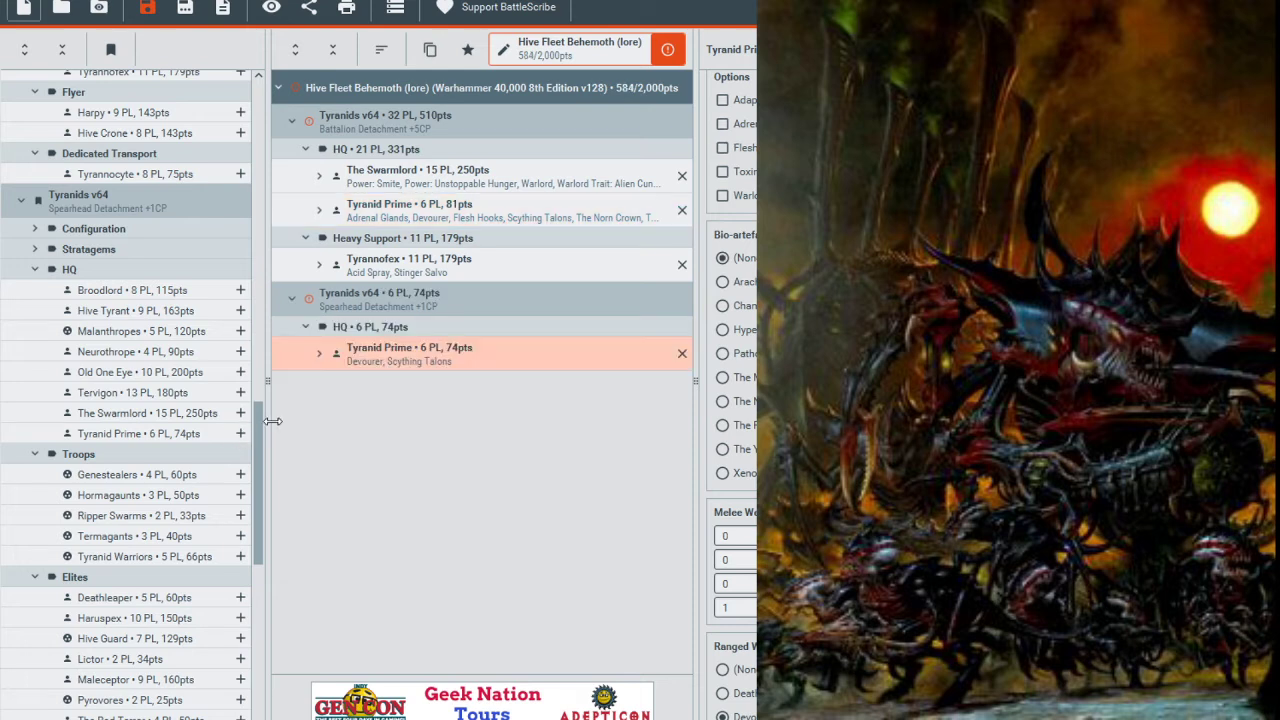
left_click(682, 357)
Try a second Tyranid Prime with Toxin Sacs and Adrenal Glands in the Battalion Detachment, and remove it again.
scroll(86, 362, "down", 5)
scroll(86, 362, "up", 5)
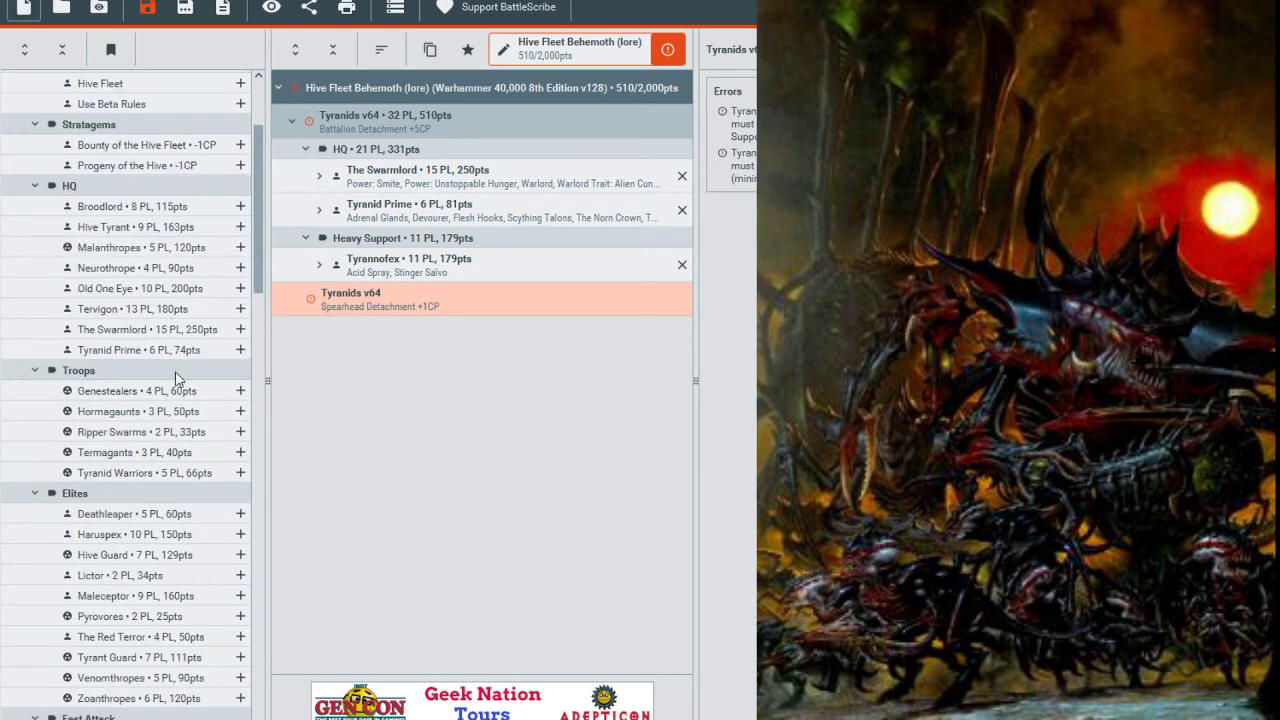
left_click(240, 349)
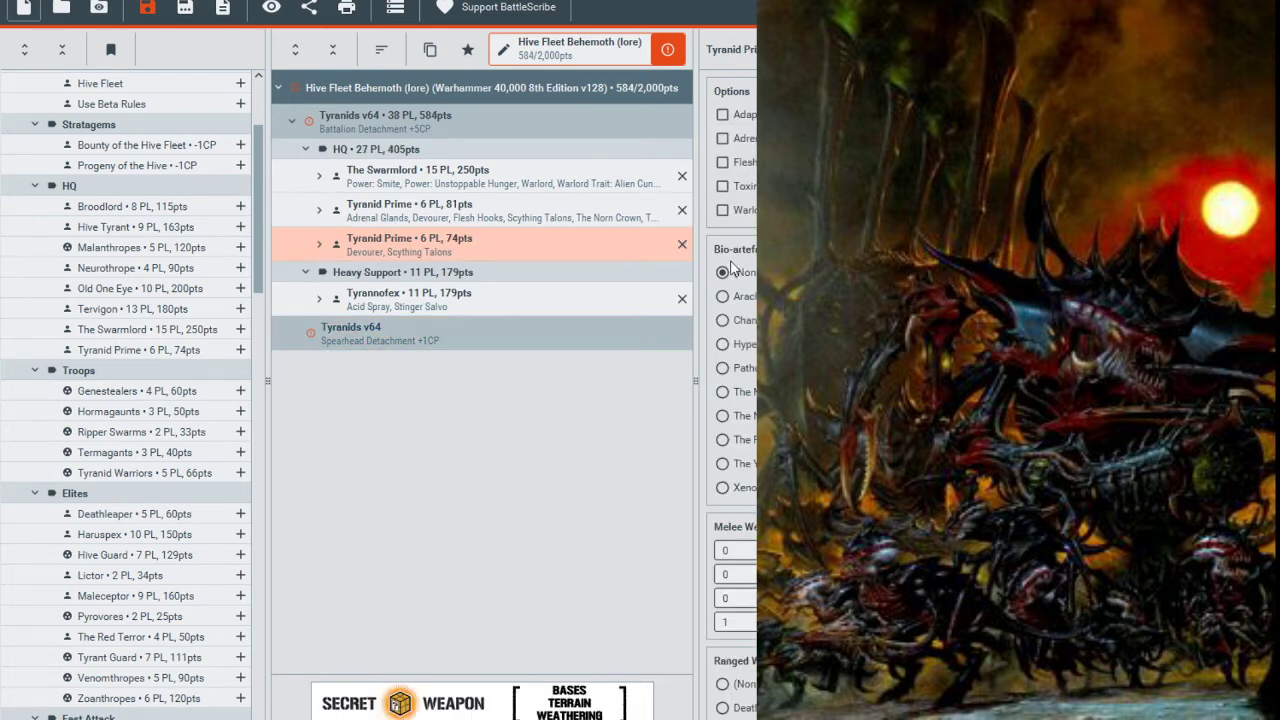
left_click(734, 188)
left_click(733, 140)
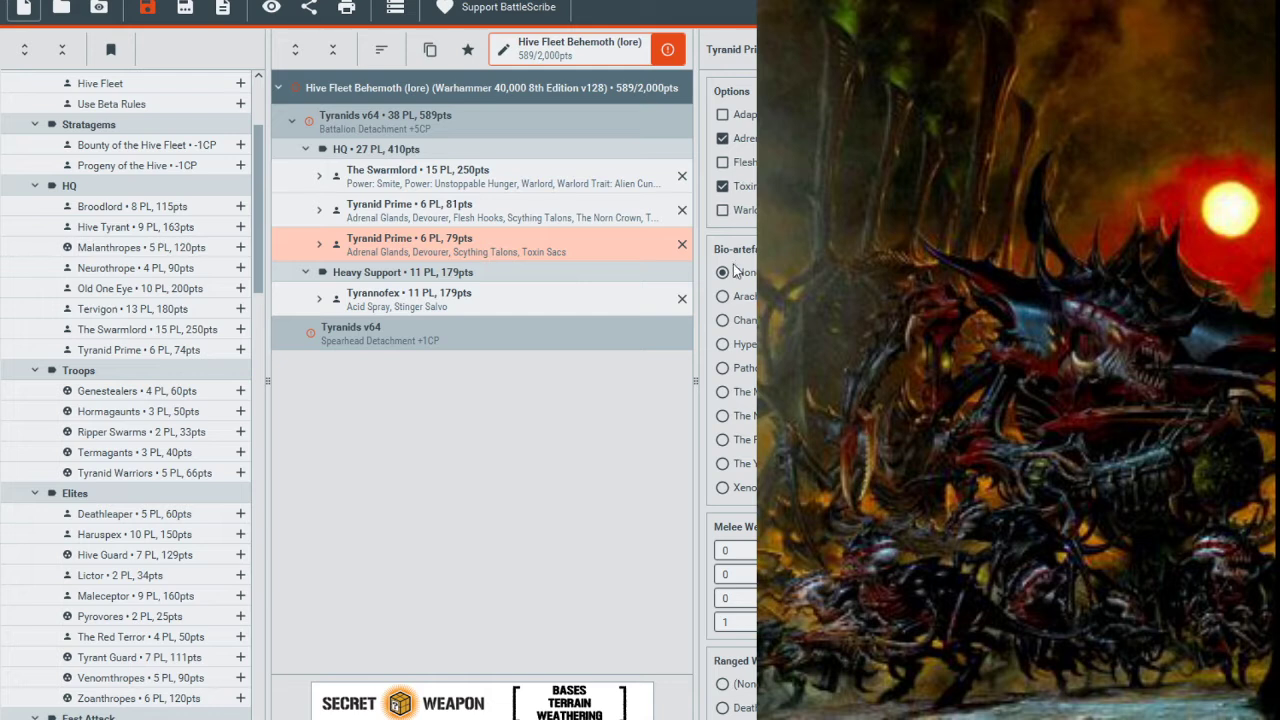
scroll(738, 270, "down", 1)
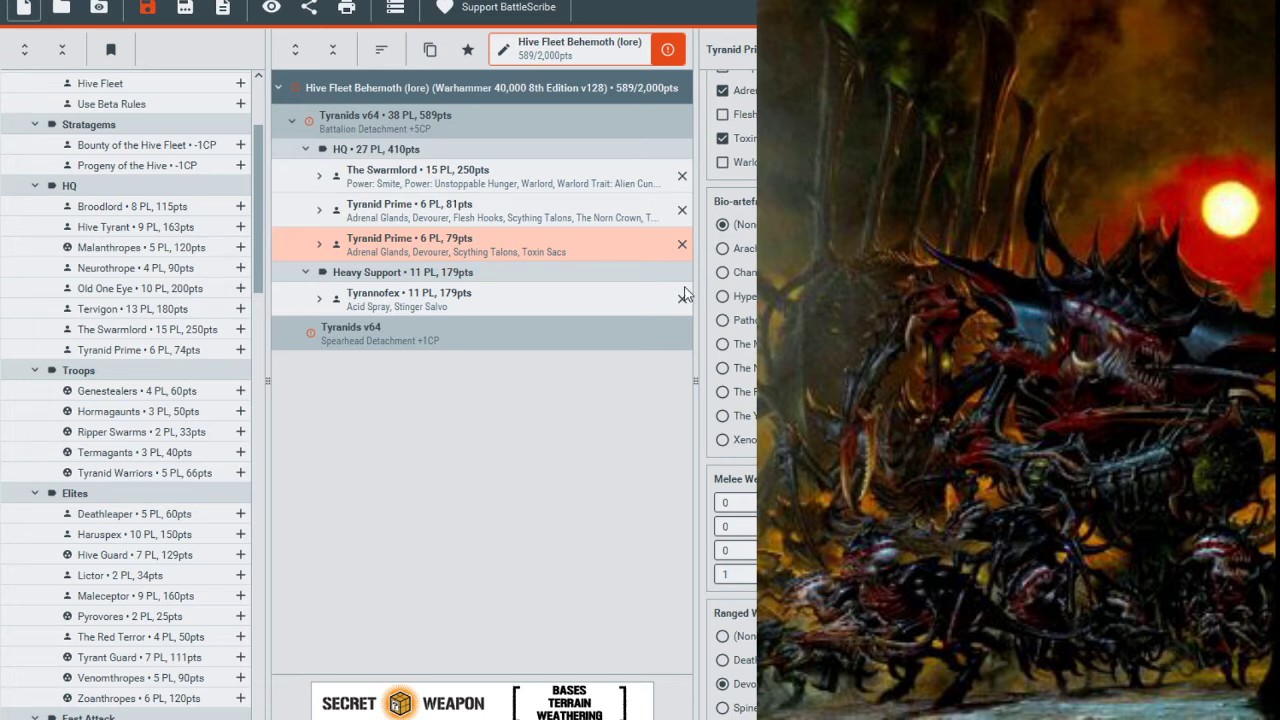
left_click(684, 246)
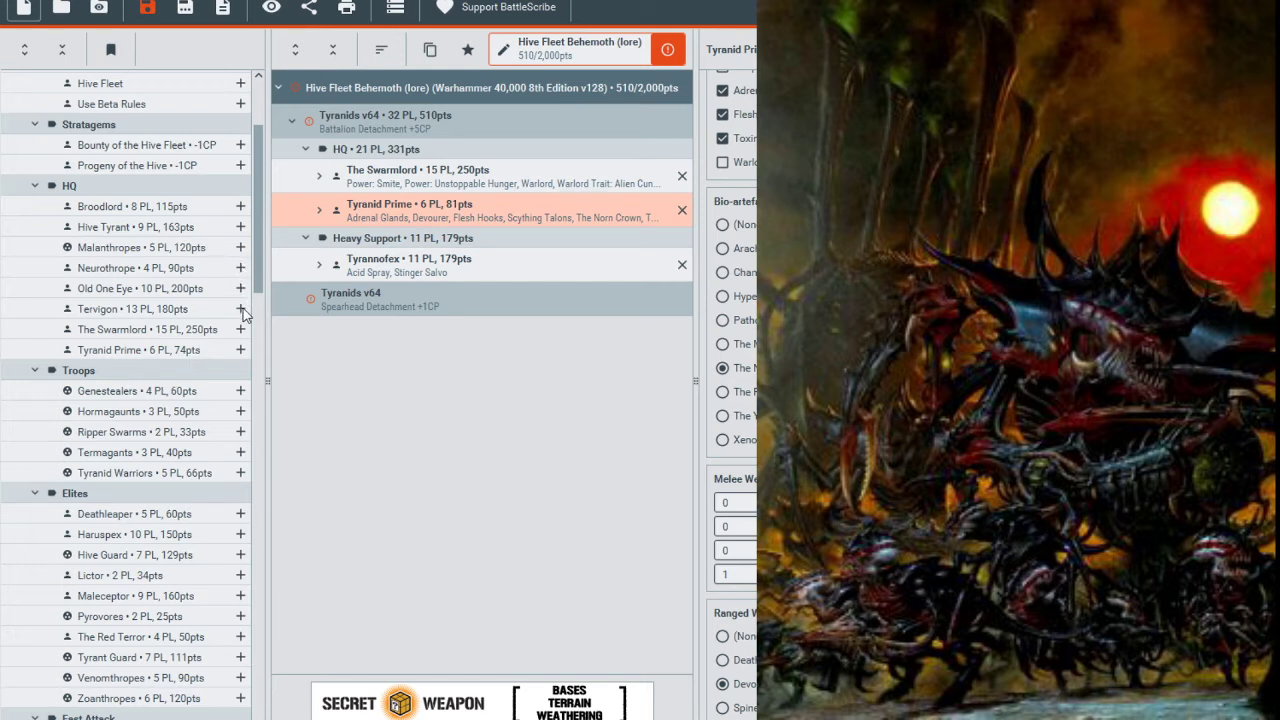
Add a Tervigon to the Battalion Detachment's HQ with the Smite power, Toxin Sacs and Adrenal Glands.
scroll(201, 461, "down", 5)
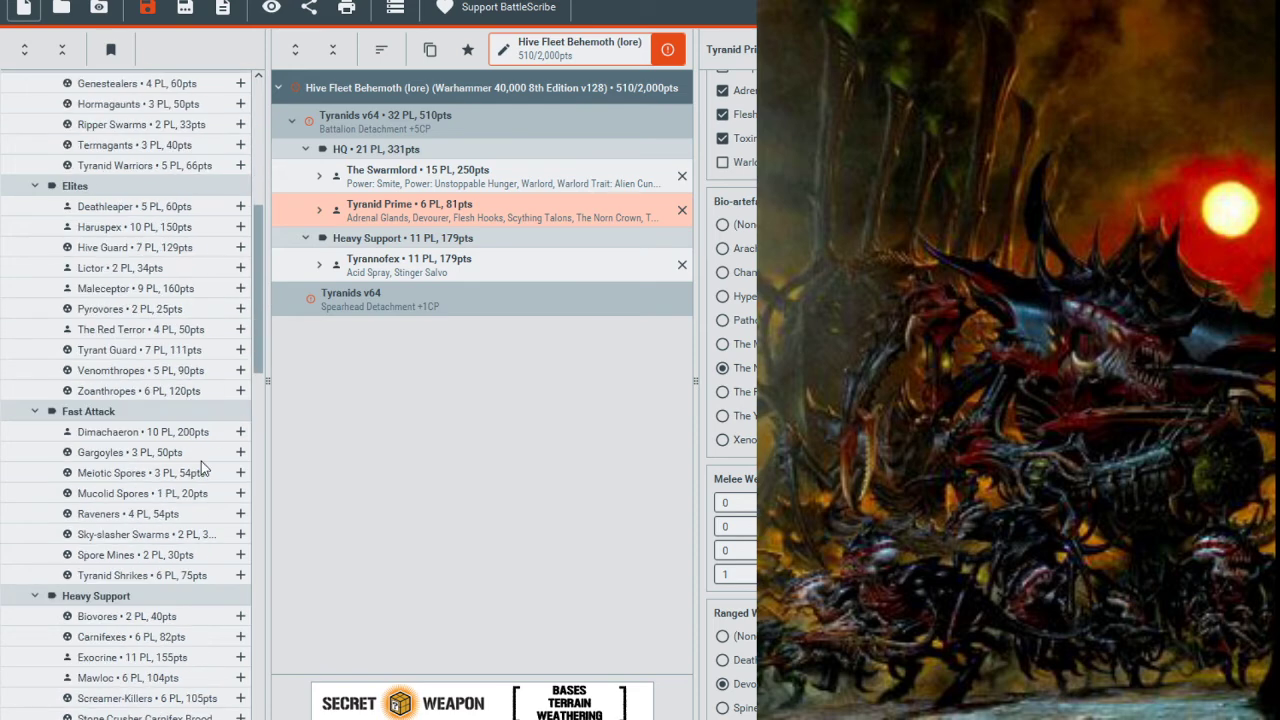
scroll(208, 455, "up", 4)
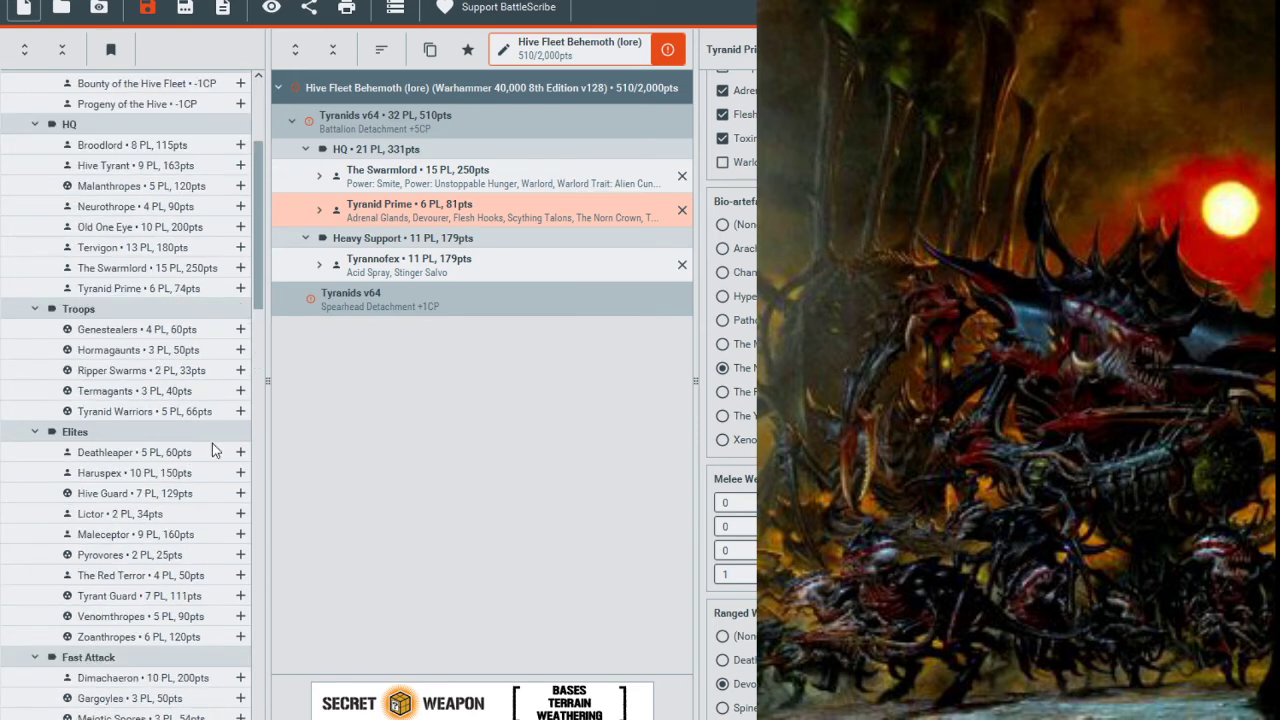
left_click(240, 247)
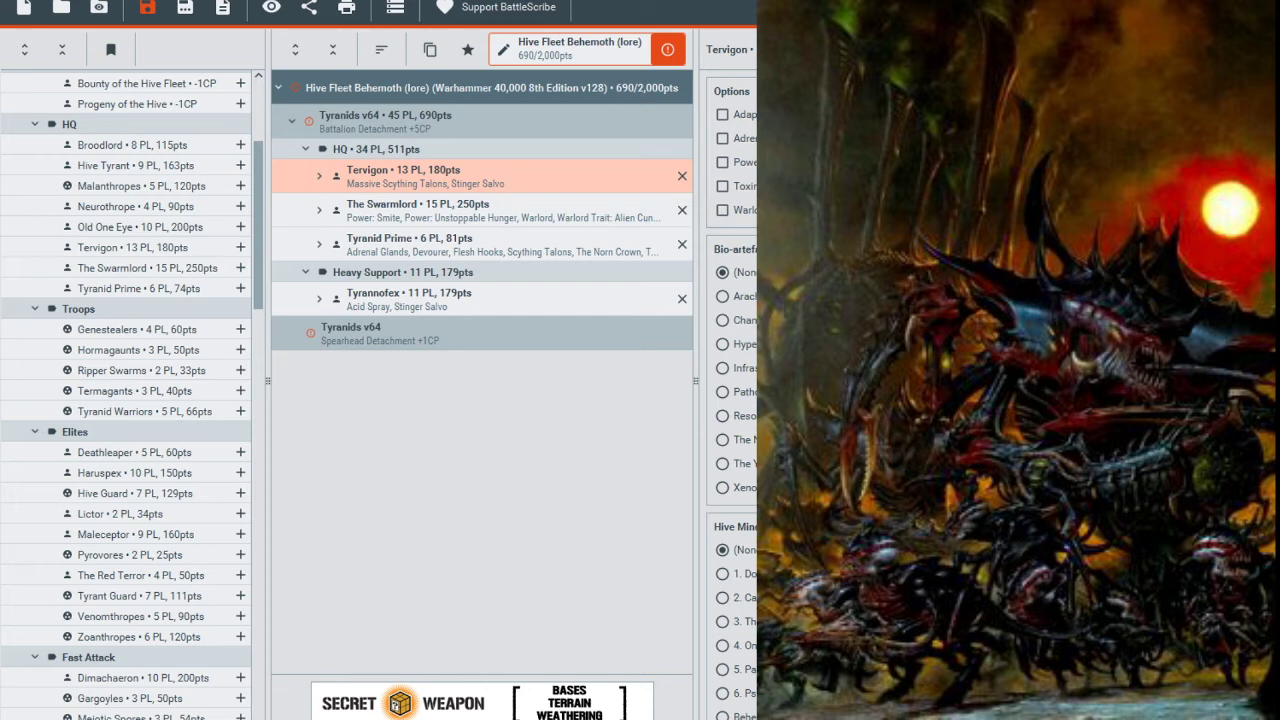
left_click(752, 164)
left_click(752, 190)
left_click(755, 139)
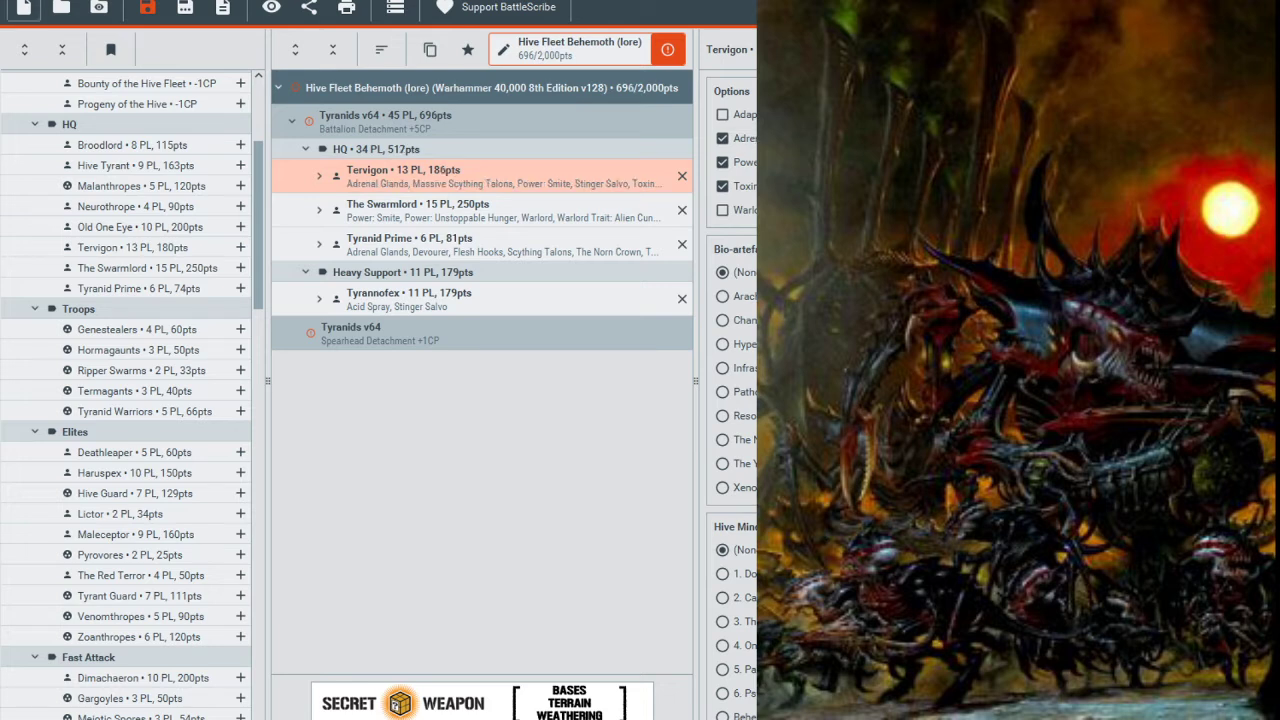
Add Old One Eye to the Spearhead Detachment's HQ as a Warlord with the Tenacious Survivor trait.
scroll(750, 190, "down", 3)
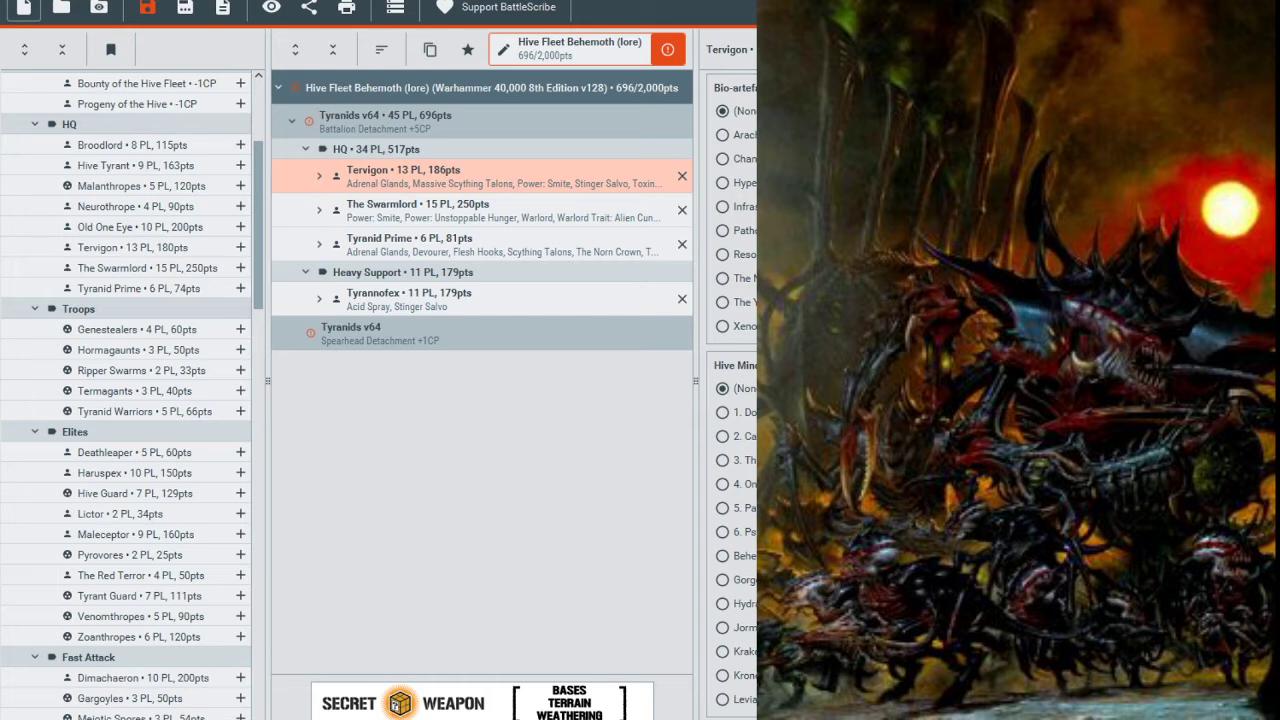
scroll(730, 400, "down", 1)
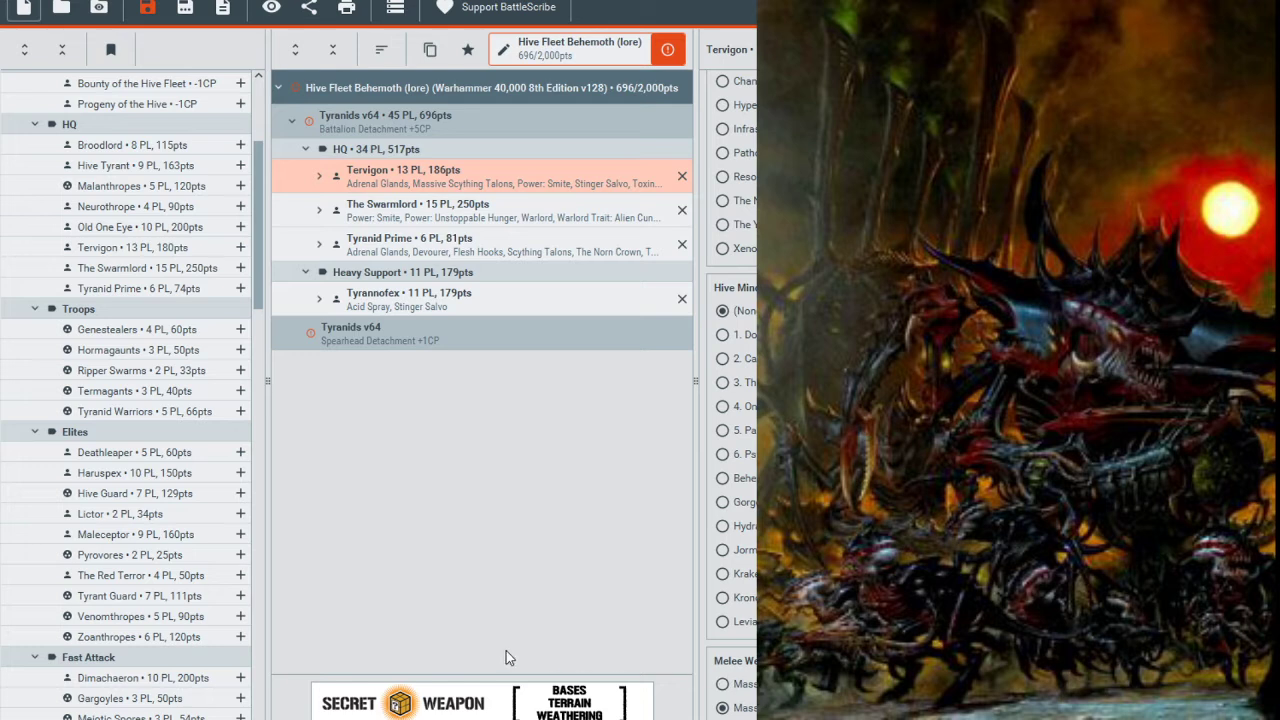
left_click(390, 340)
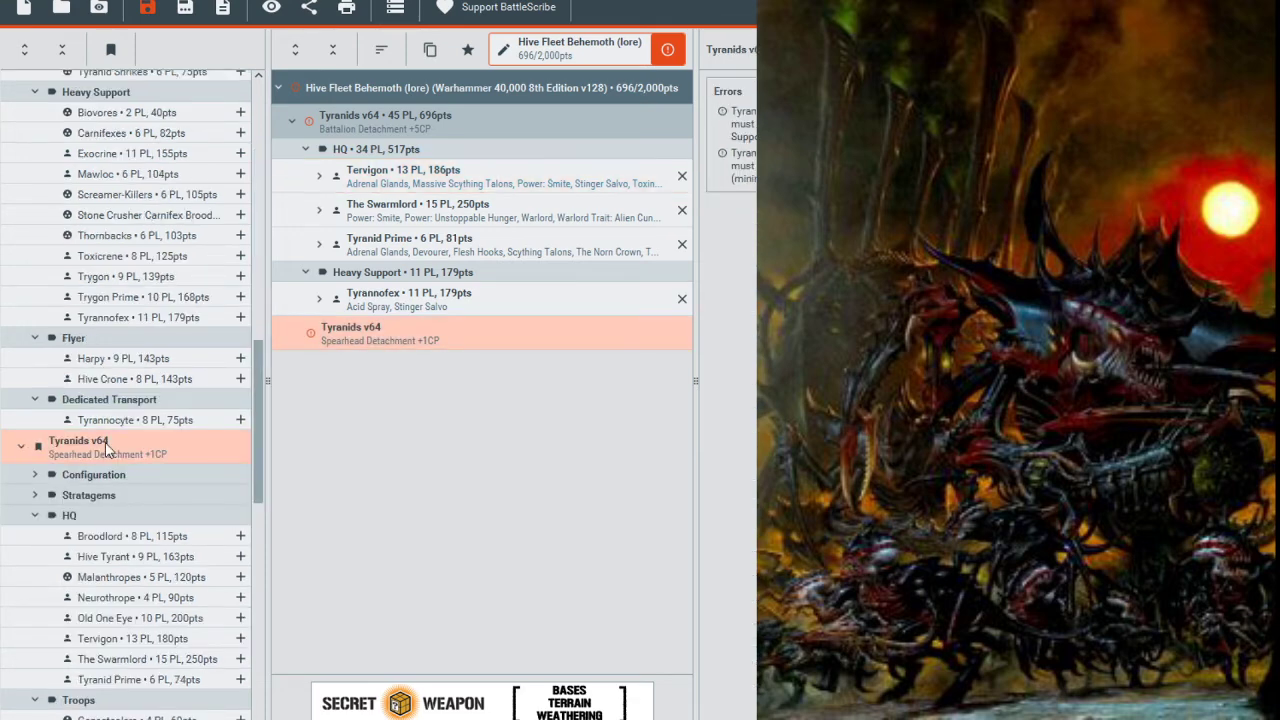
scroll(107, 447, "down", 2)
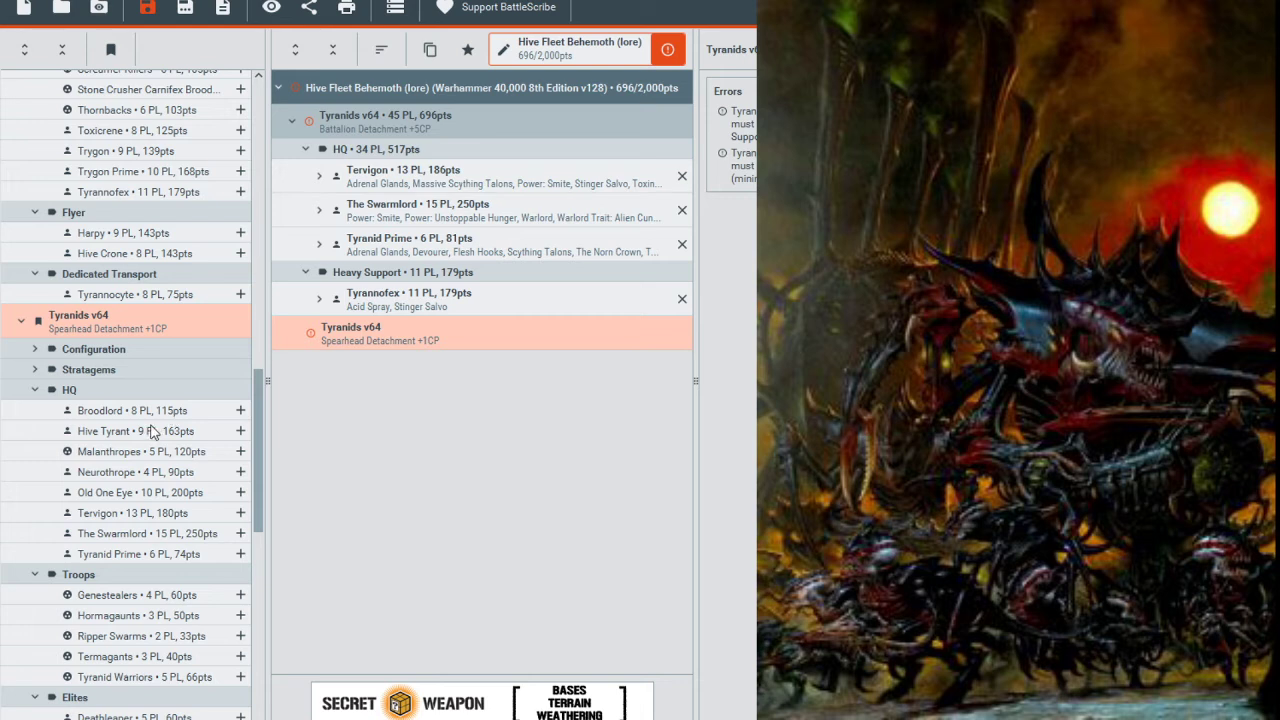
left_click(240, 492)
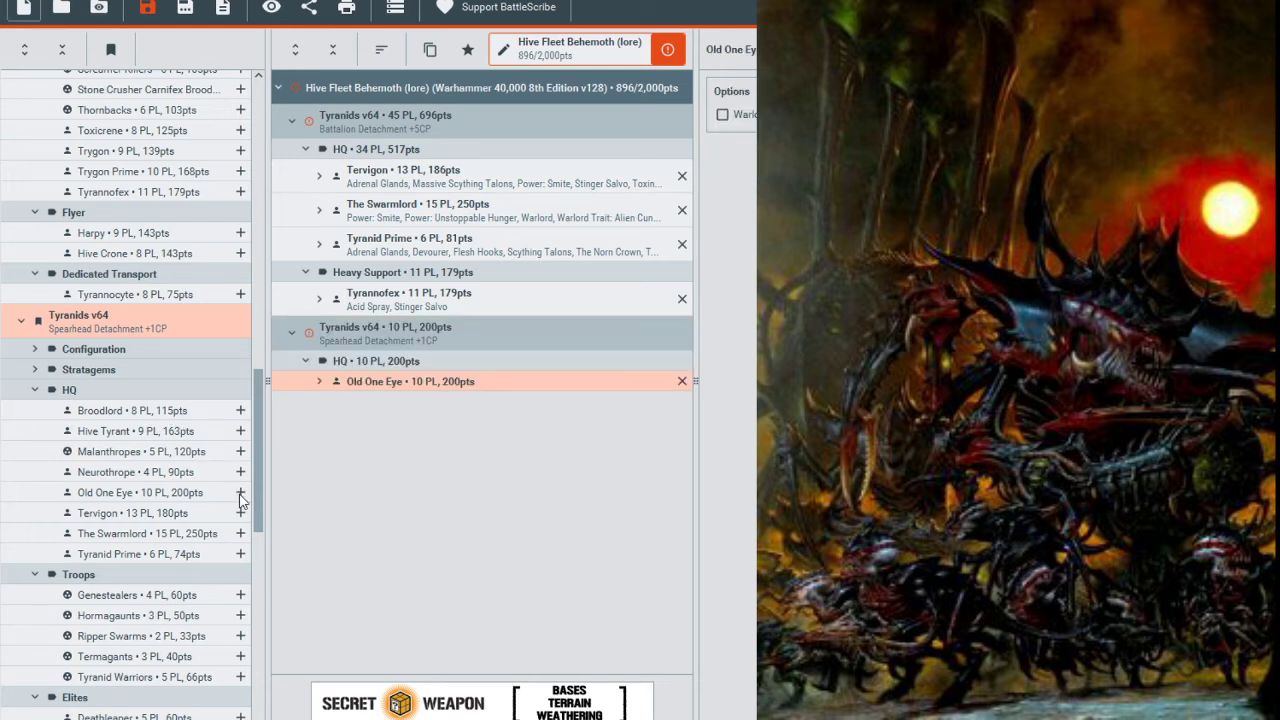
left_click(723, 115)
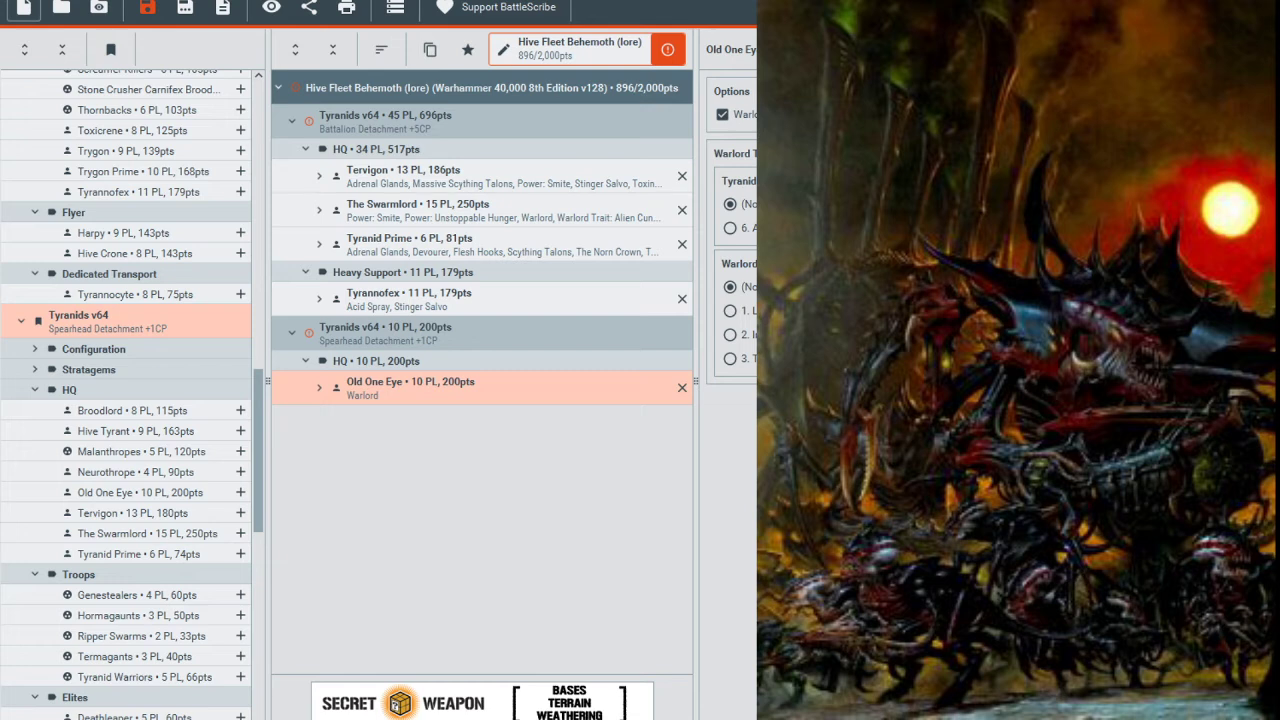
left_click(731, 358)
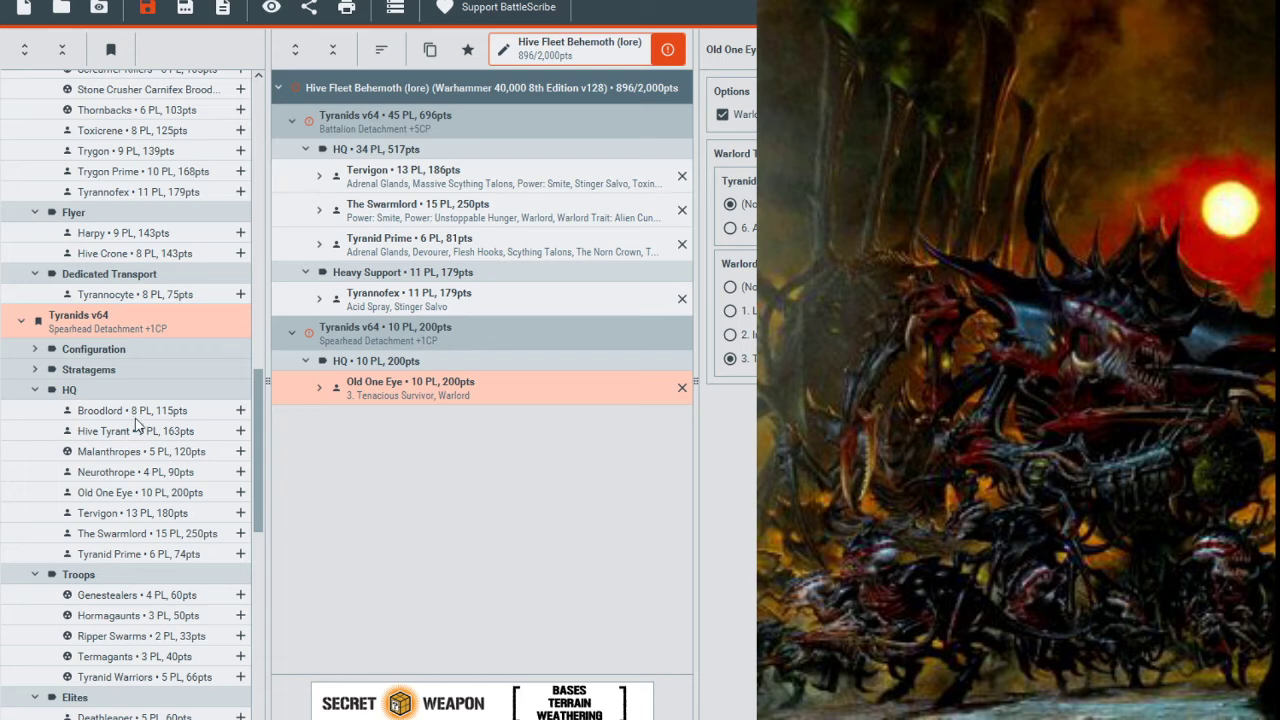
Add a unit of Genestealers and a unit of Termagants to the Spearhead Detachment's Troops.
scroll(131, 431, "down", 1)
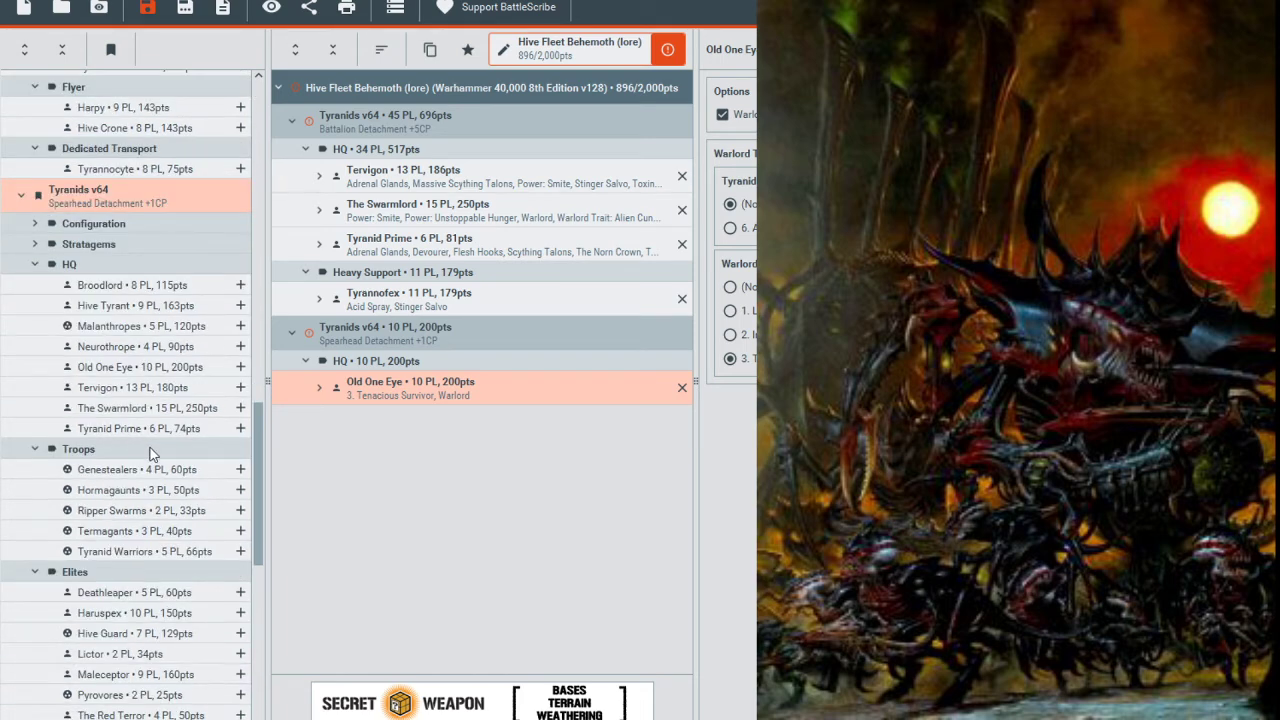
left_click(240, 470)
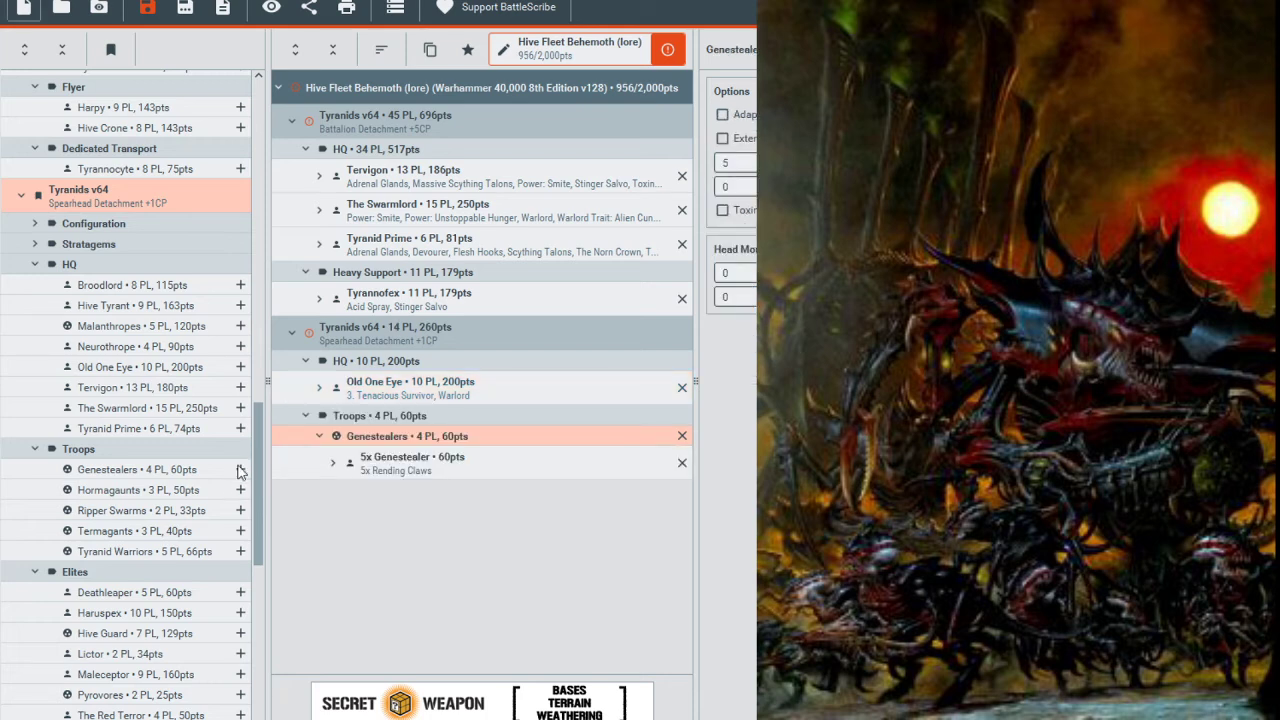
left_click(240, 531)
Add a Carnifex to the Spearhead's Heavy Support with Adrenal Glands, Chitin Thorns and Monstrous Crushing Claws instead of the 2x Monstrous Scything Talons.
scroll(224, 556, "down", 5)
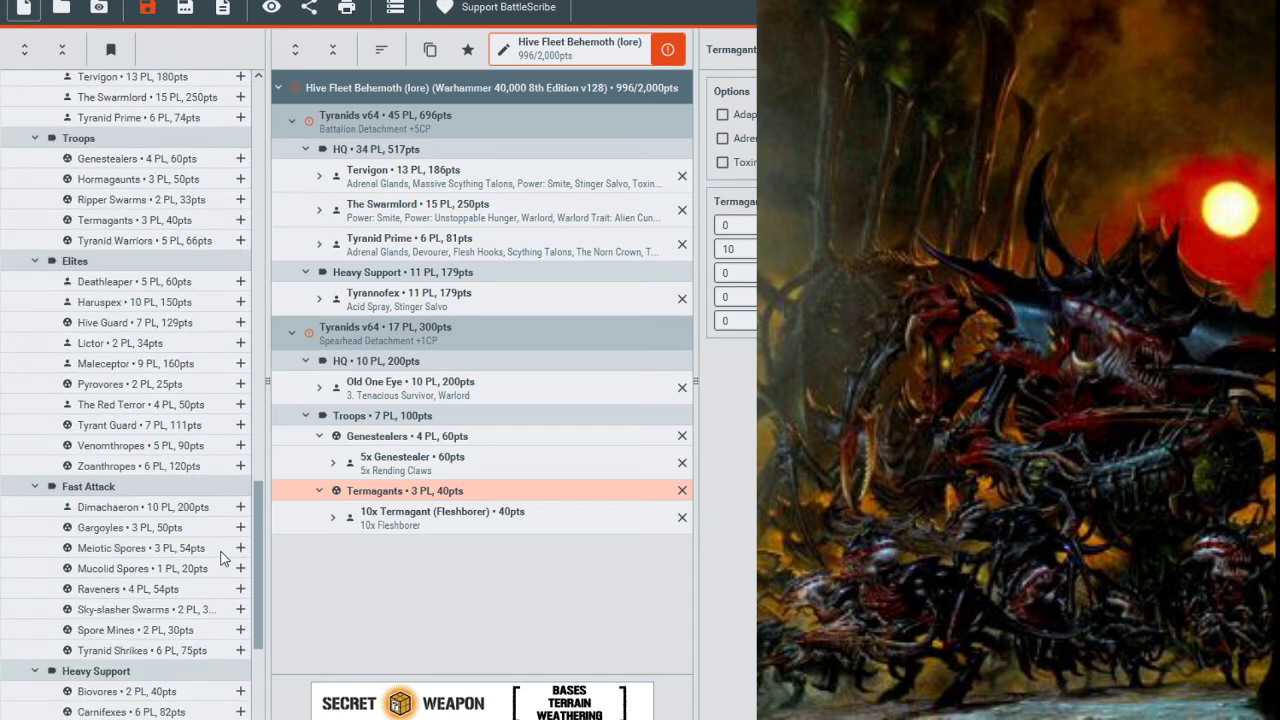
scroll(222, 558, "down", 2)
scroll(222, 558, "down", 3)
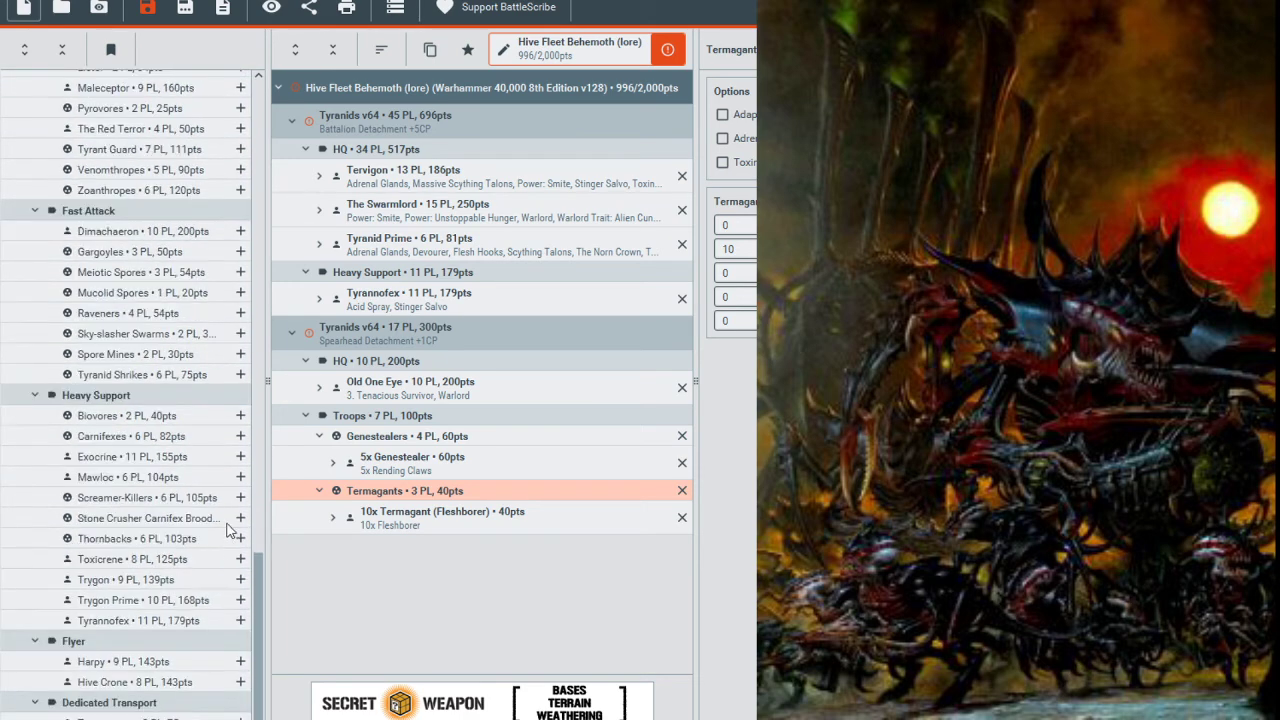
left_click(241, 437)
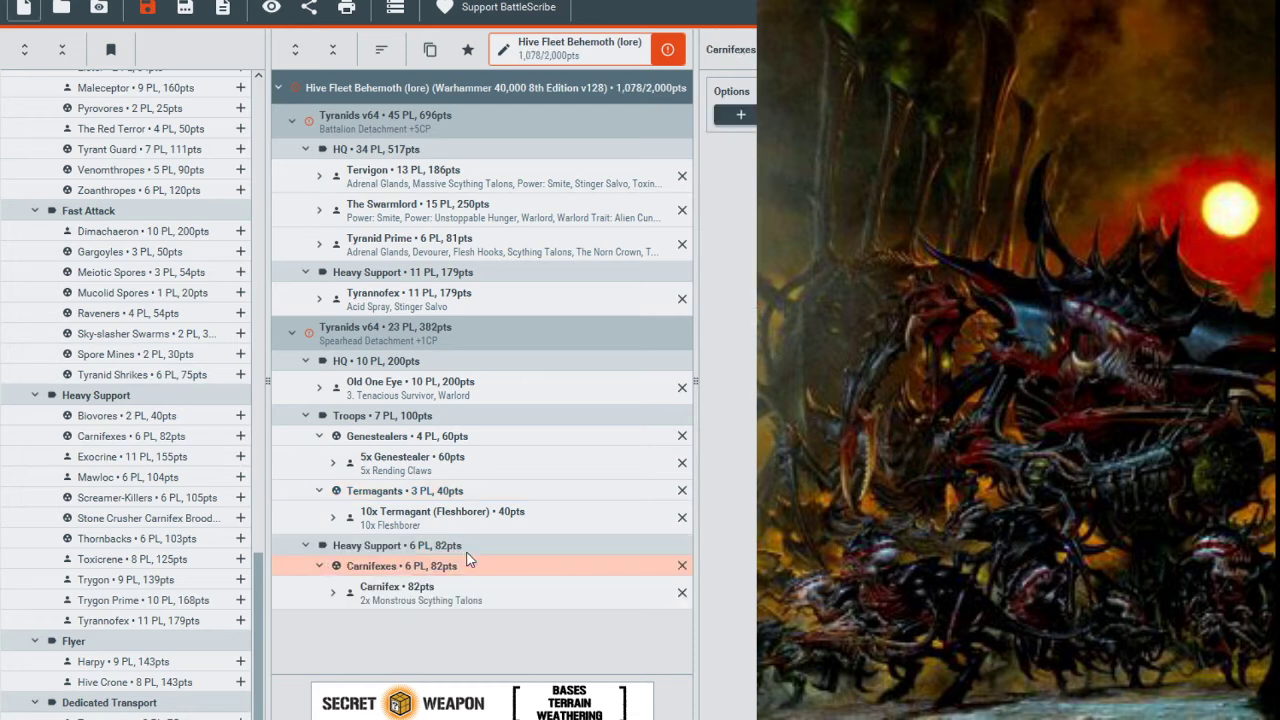
left_click(428, 600)
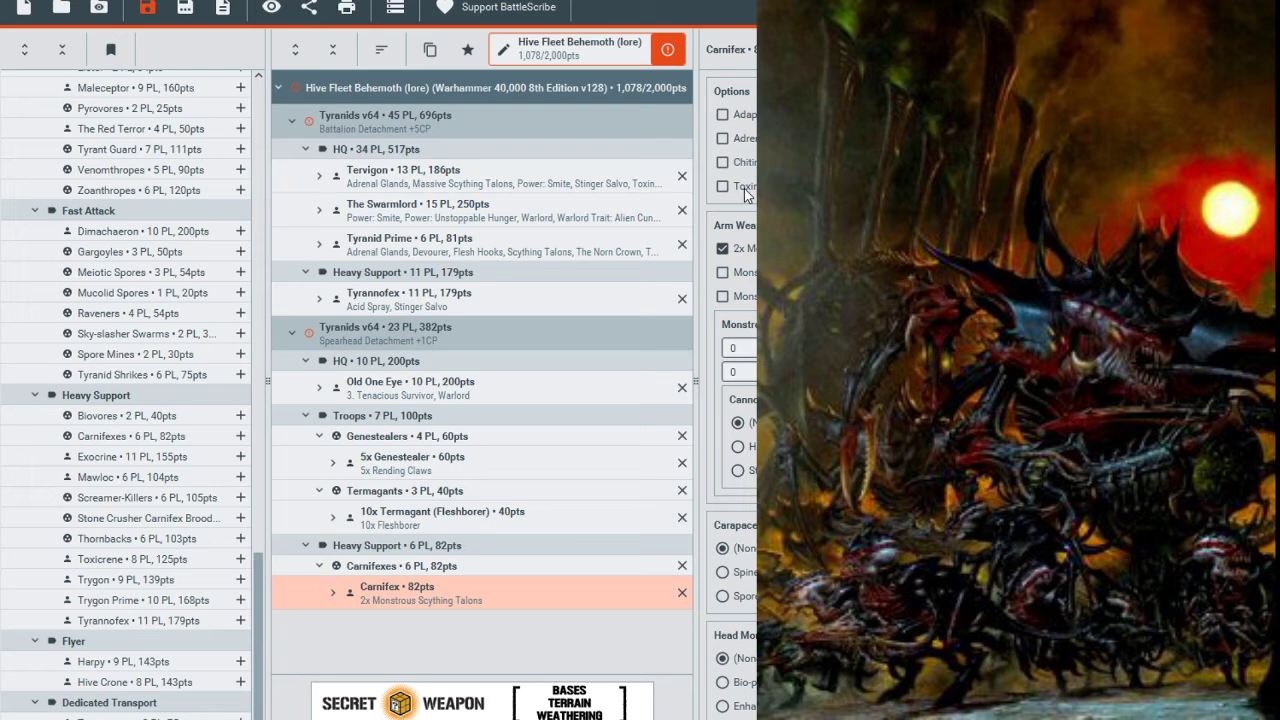
left_click(722, 138)
left_click(722, 162)
left_click(722, 272)
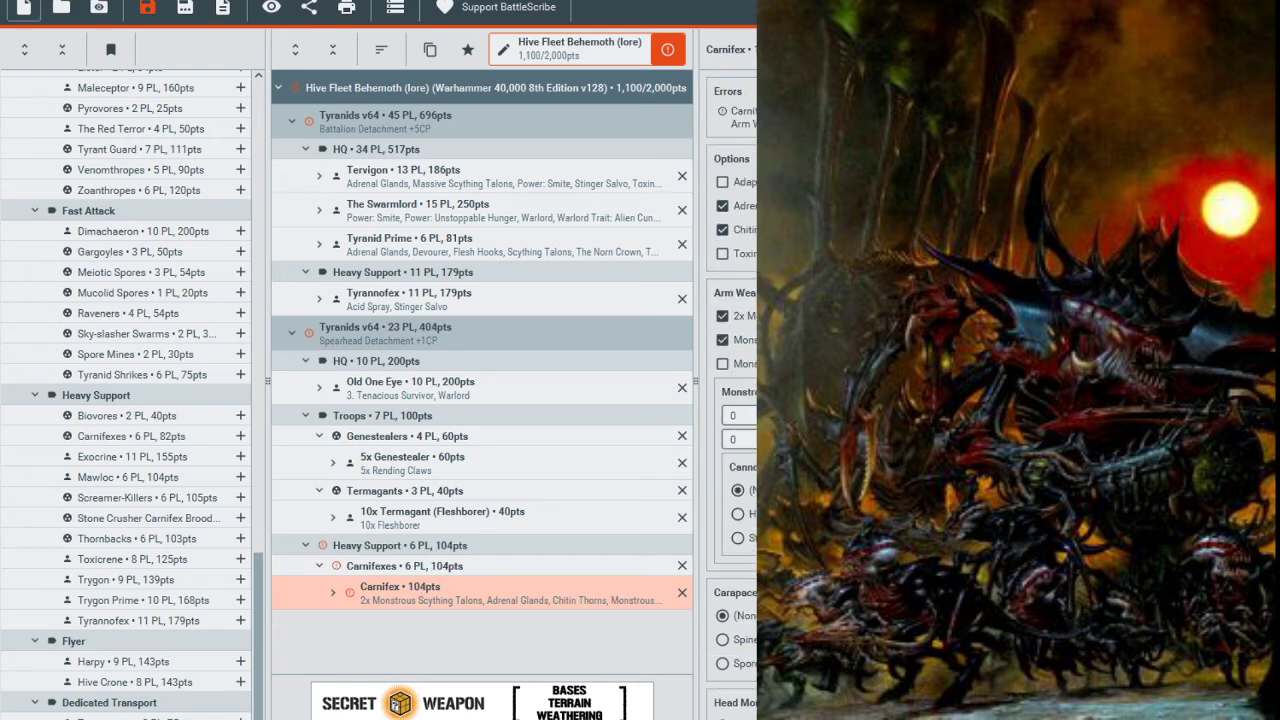
left_click(722, 316)
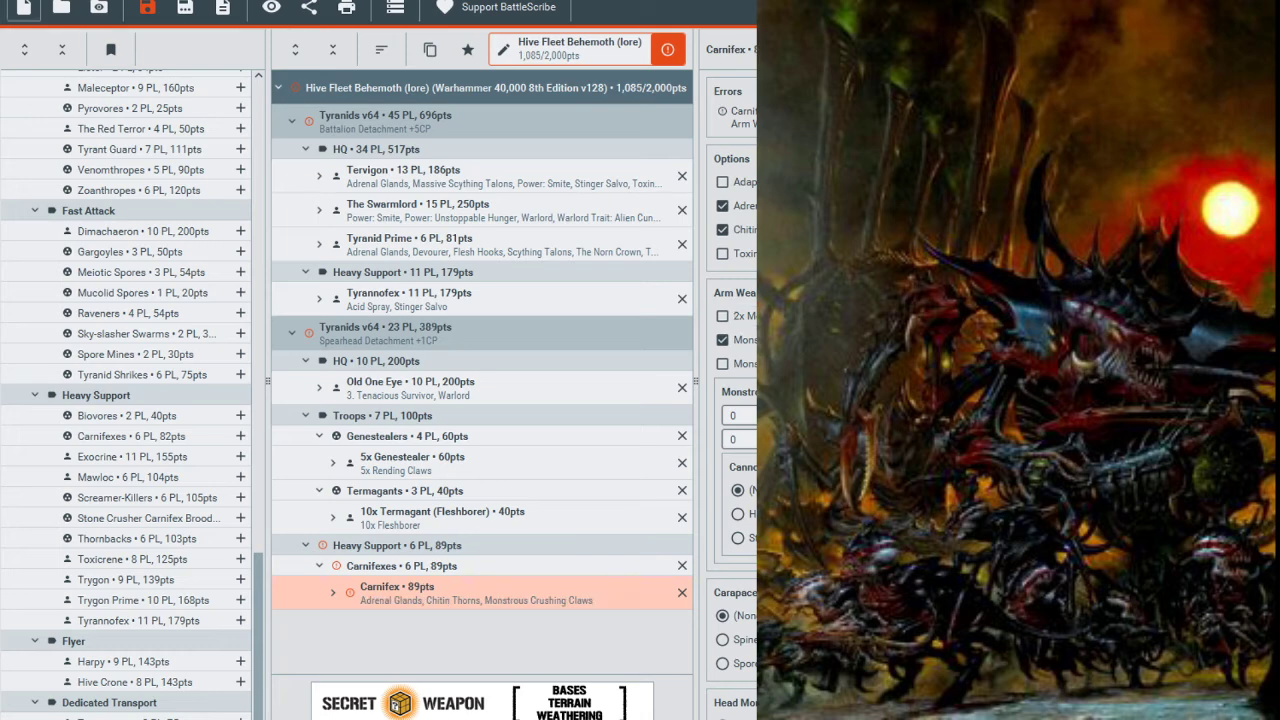
Complete the Carnifex's loadout with Monstrous Scything Talons and a Bone Mace, leaving it without a cannon.
scroll(730, 400, "down", 2)
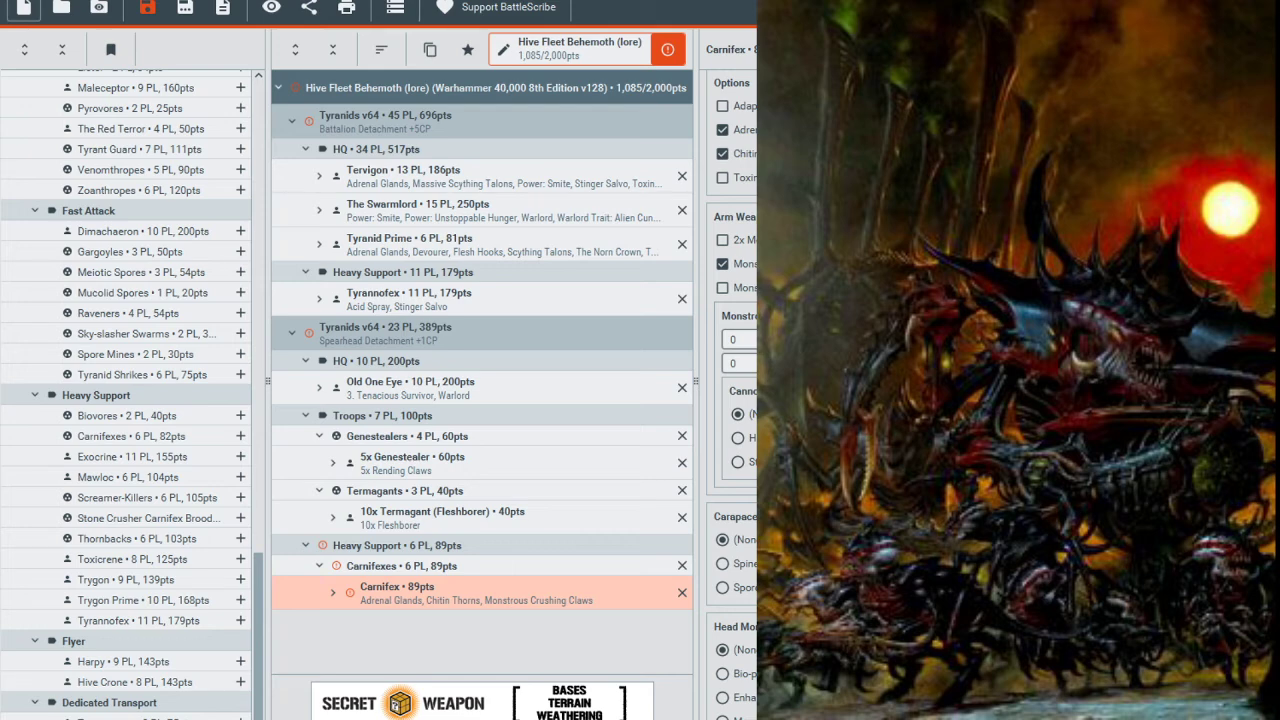
left_click(737, 461)
scroll(730, 400, "down", 2)
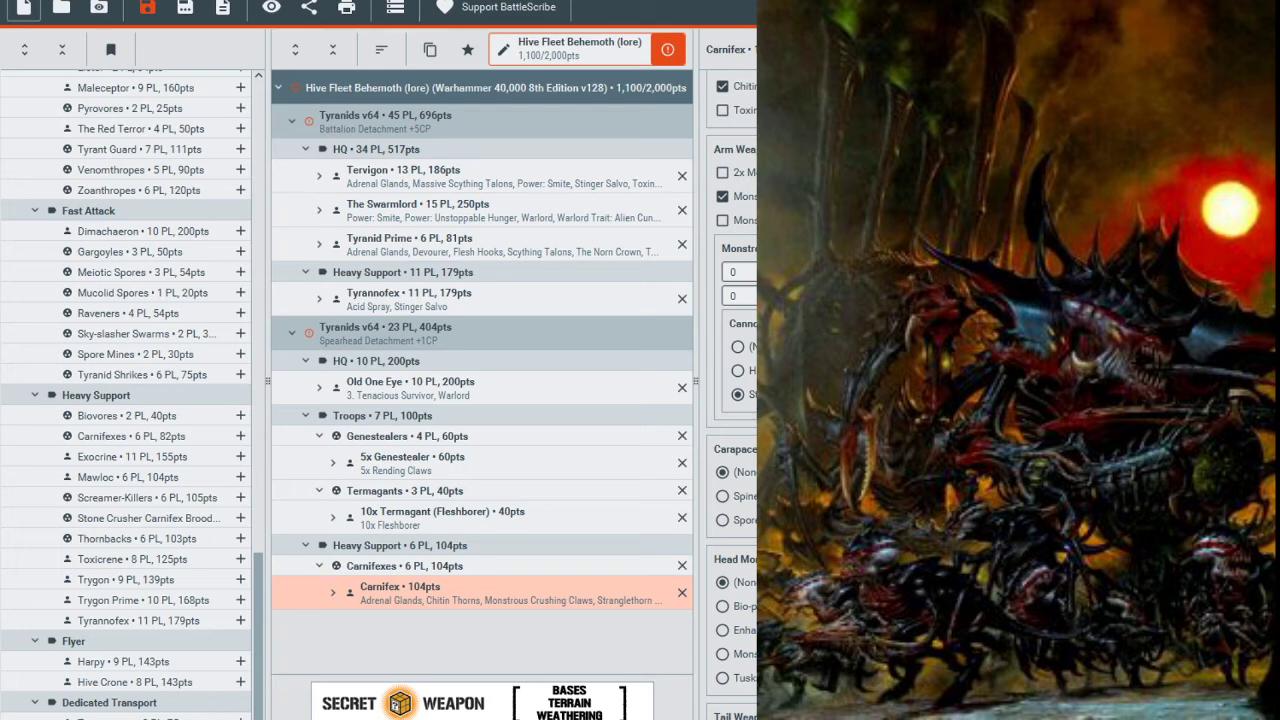
left_click(745, 221)
scroll(738, 222, "up", 2)
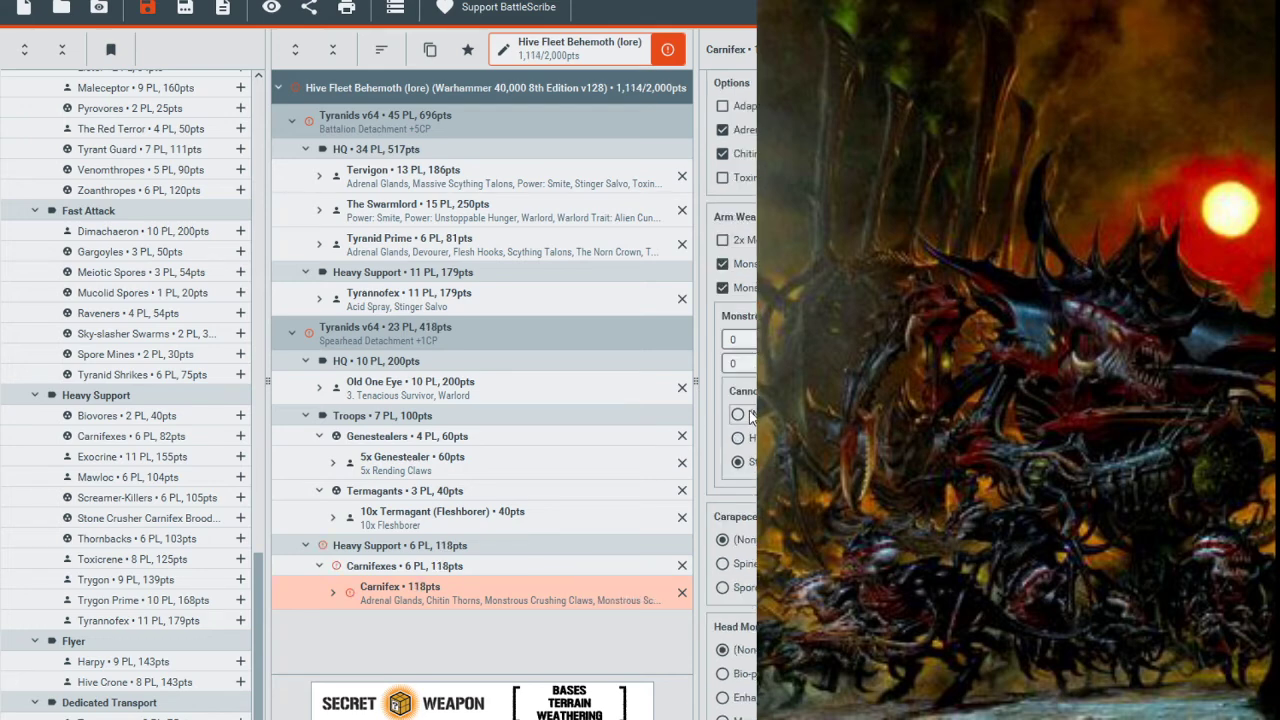
left_click(738, 415)
scroll(738, 415, "down", 2)
scroll(730, 400, "down", 2)
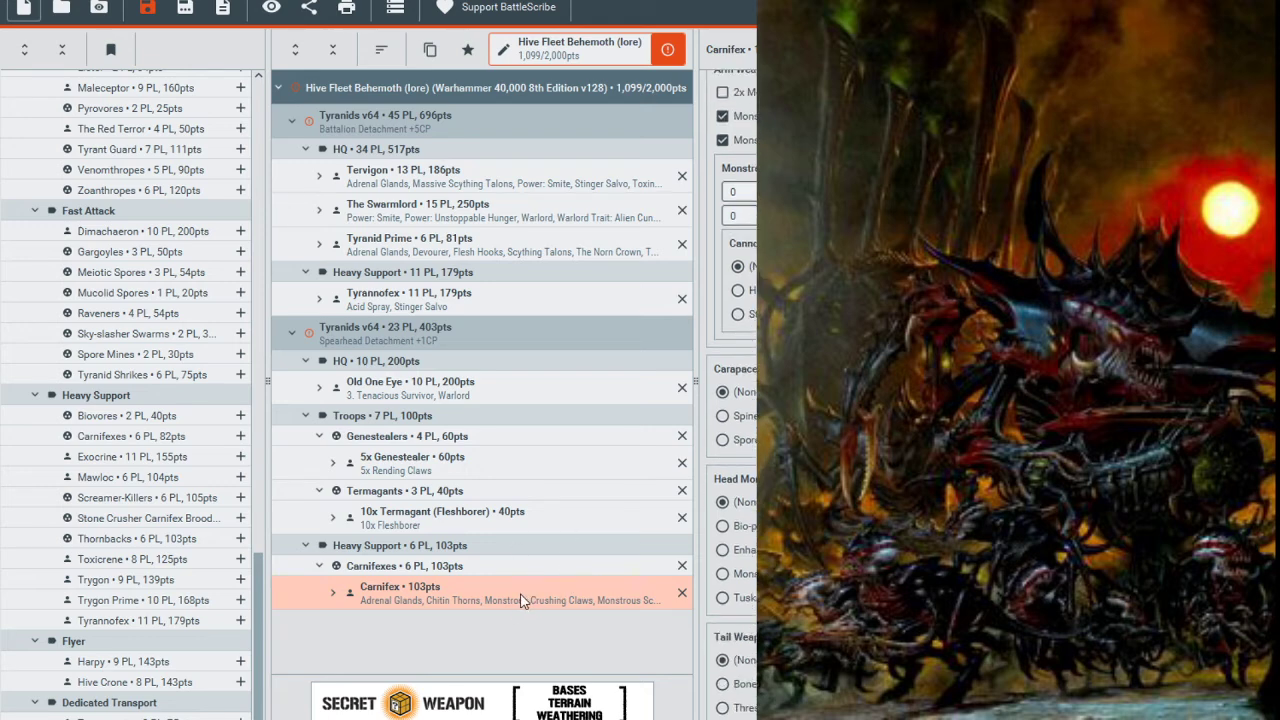
left_click(722, 684)
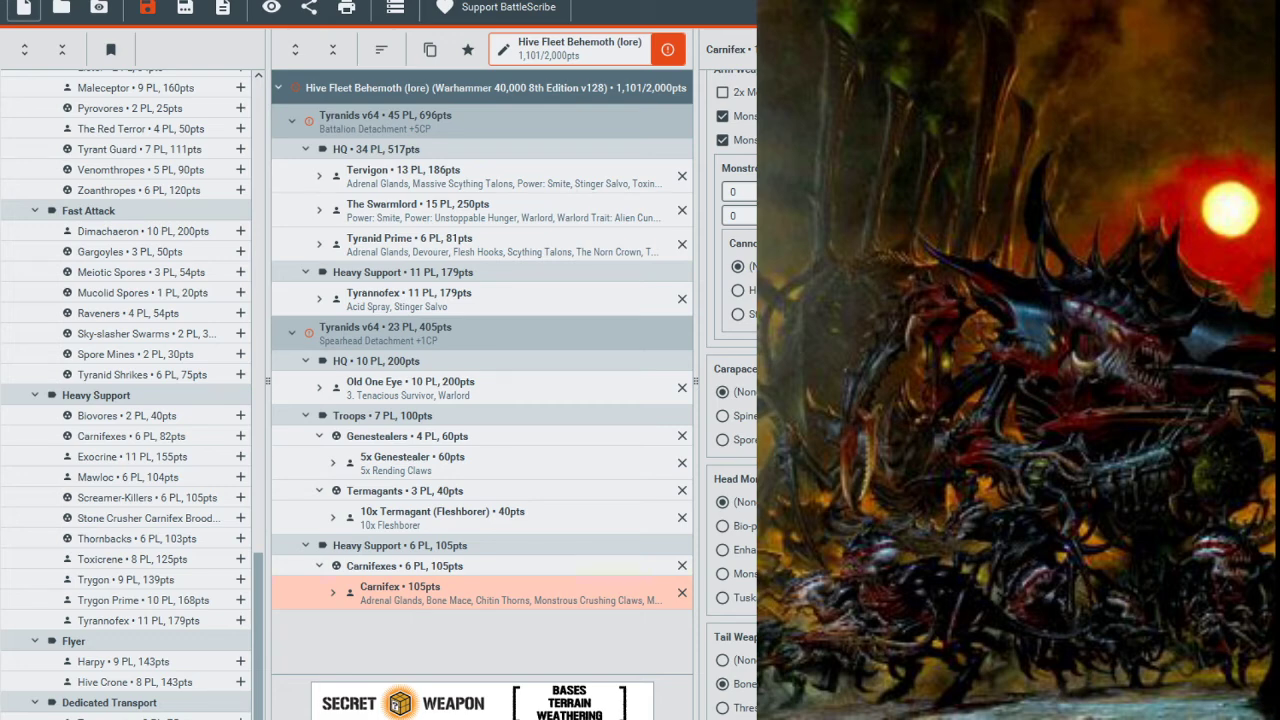
Rearm the Spearhead's Termagants by setting the Fleshborer models to 0 and the Devourer models to 10.
left_click(520, 511)
left_click(485, 494)
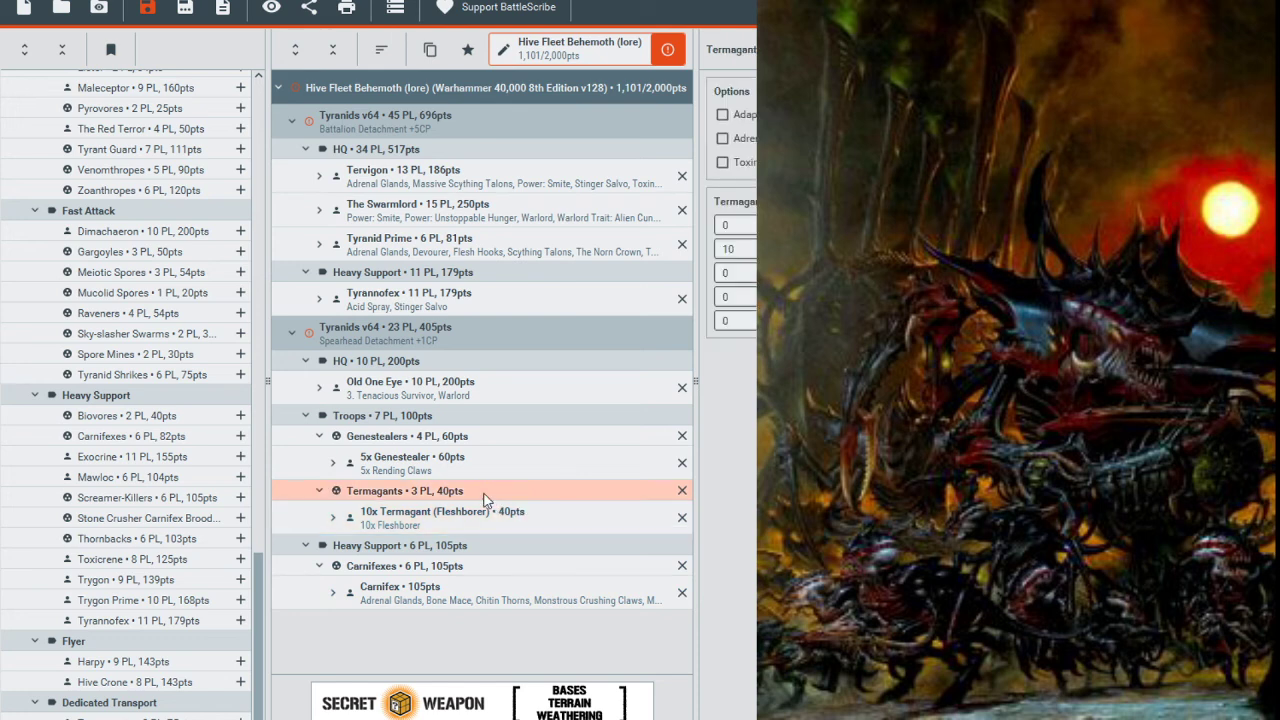
left_click(737, 249)
key("BackSpace")
key("BackSpace")
type("0")
left_click(724, 229)
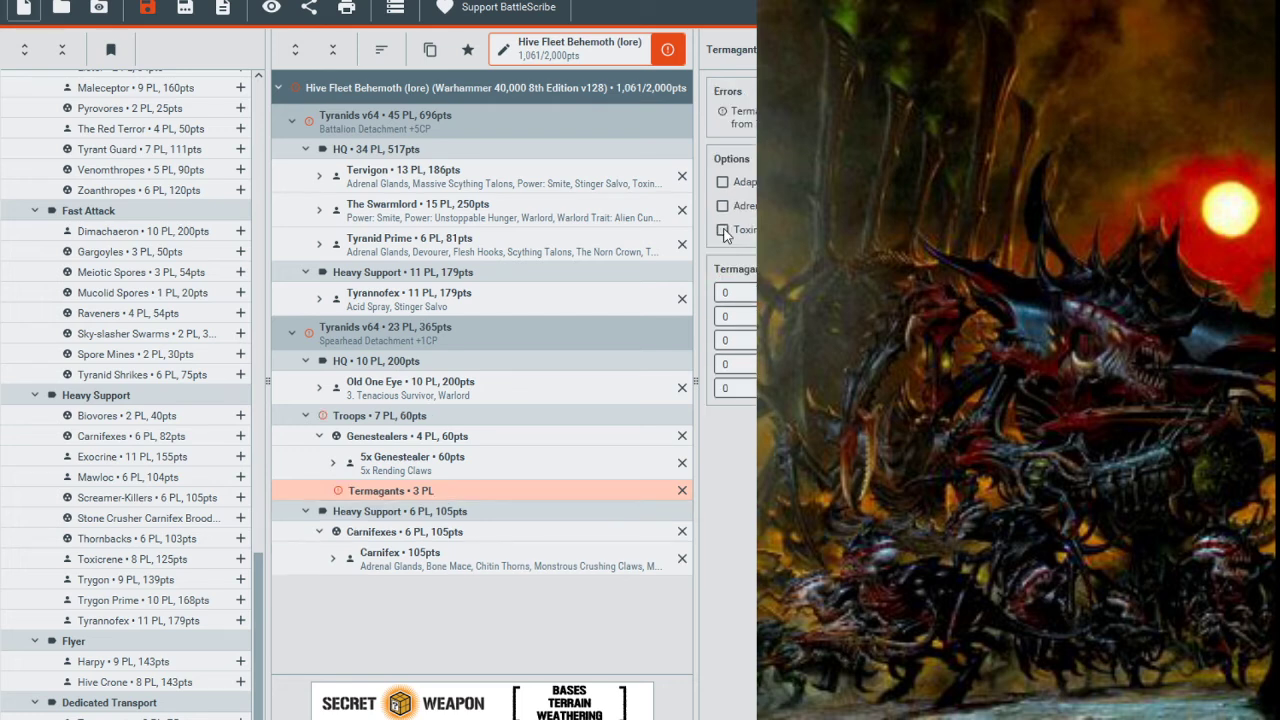
left_click(726, 289)
key("BackSpace")
type("10")
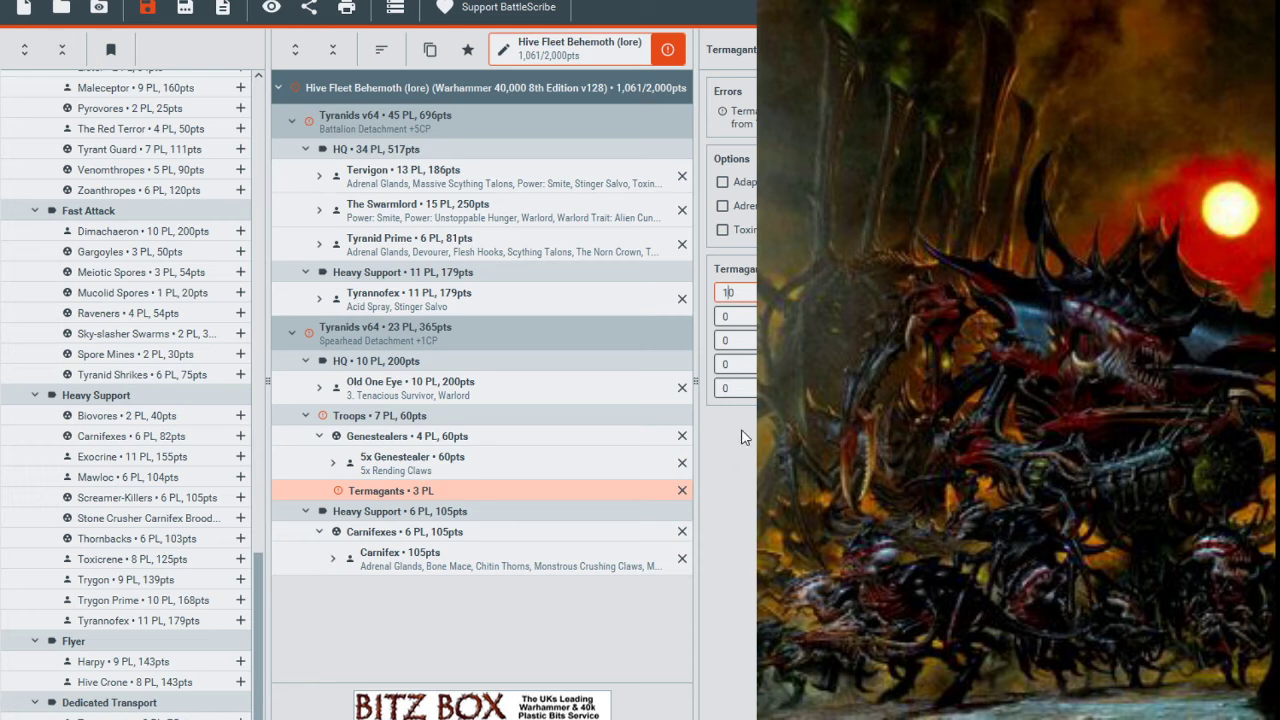
Give the Spearhead's Termagants Toxin Sacs and Adrenal Glands, and save the roster.
left_click(737, 233)
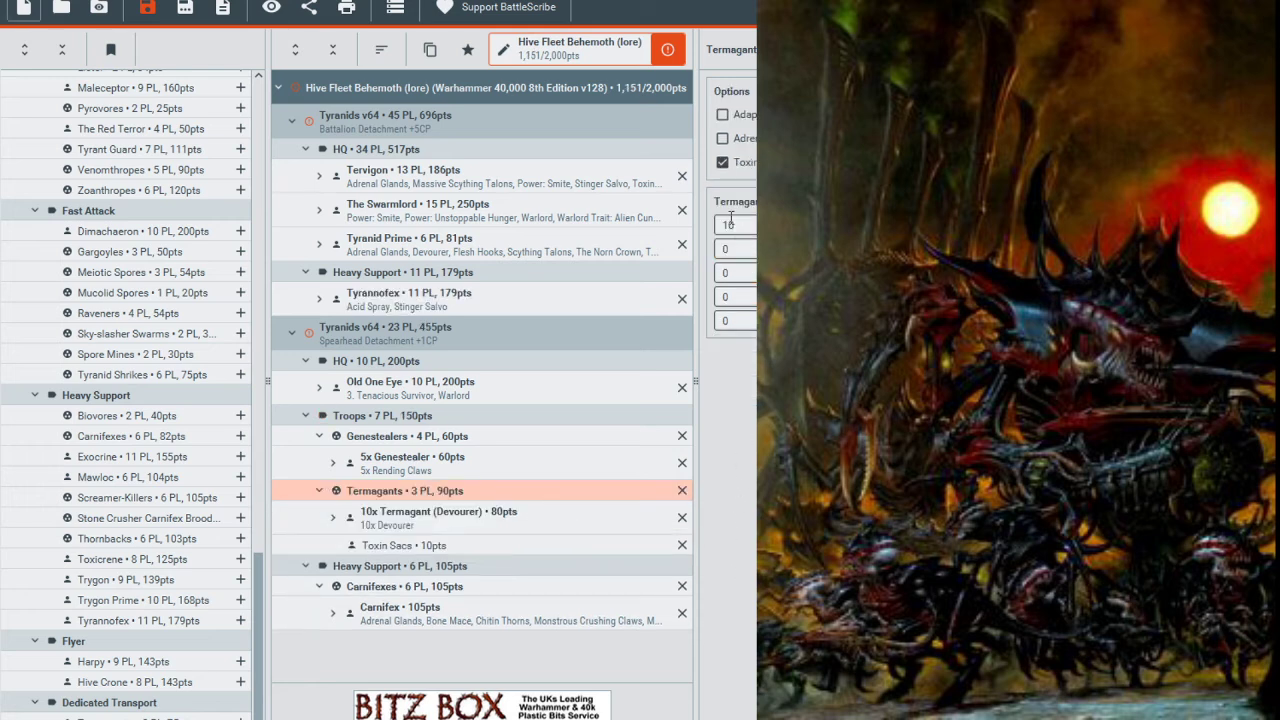
left_click(728, 143)
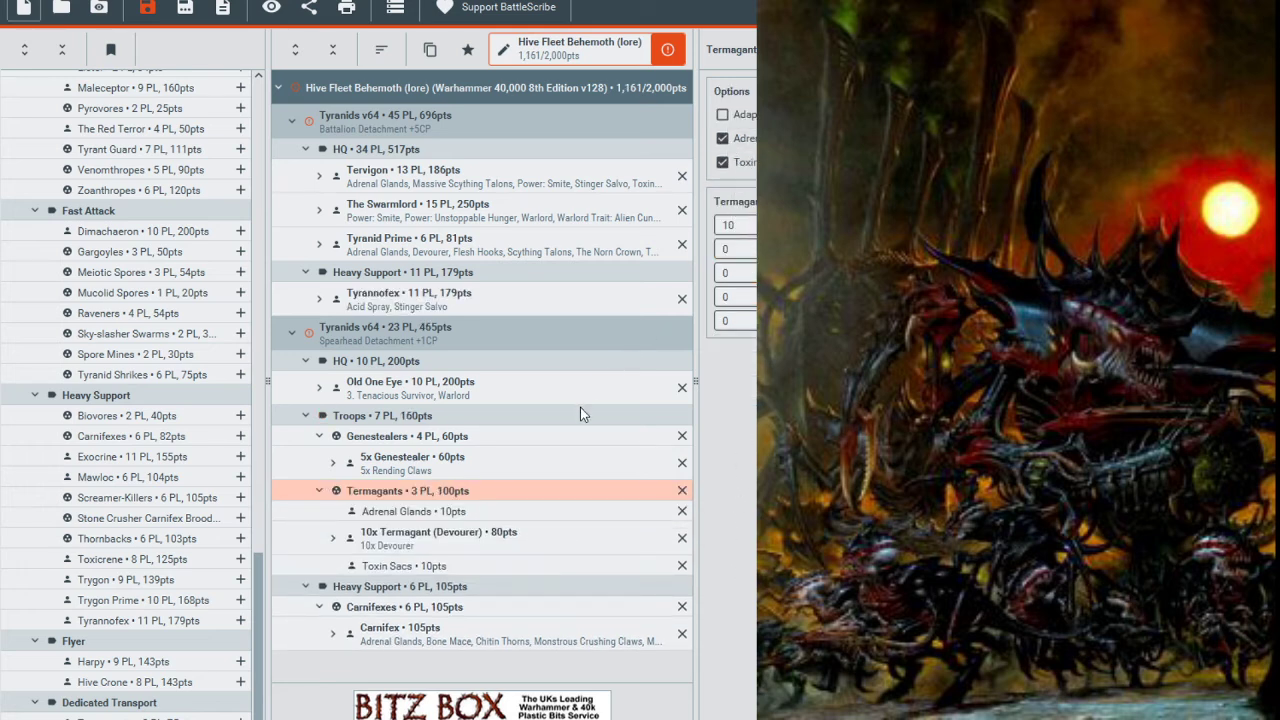
left_click(145, 9)
Increase the Genestealers unit to 10 models with Toxin Sacs and Extended Carapace, and save the roster.
left_click(464, 437)
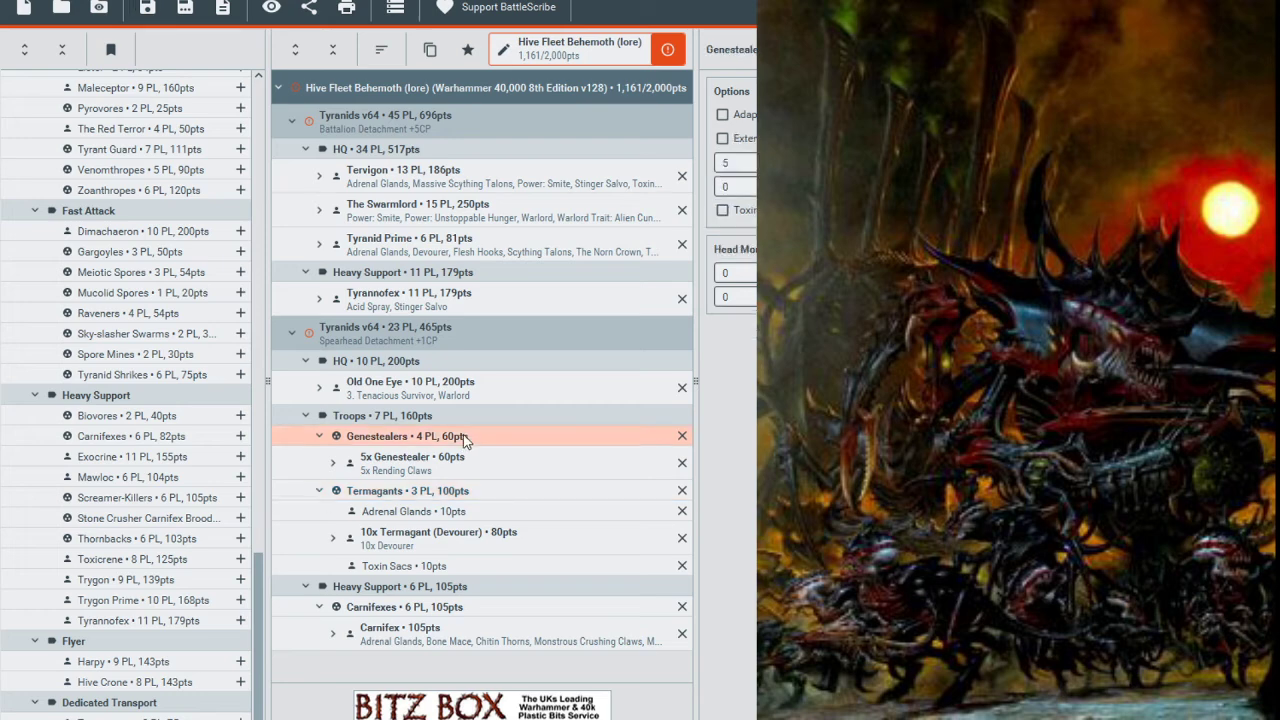
double_click(733, 164)
key("BackSpace")
type("10")
key("Return")
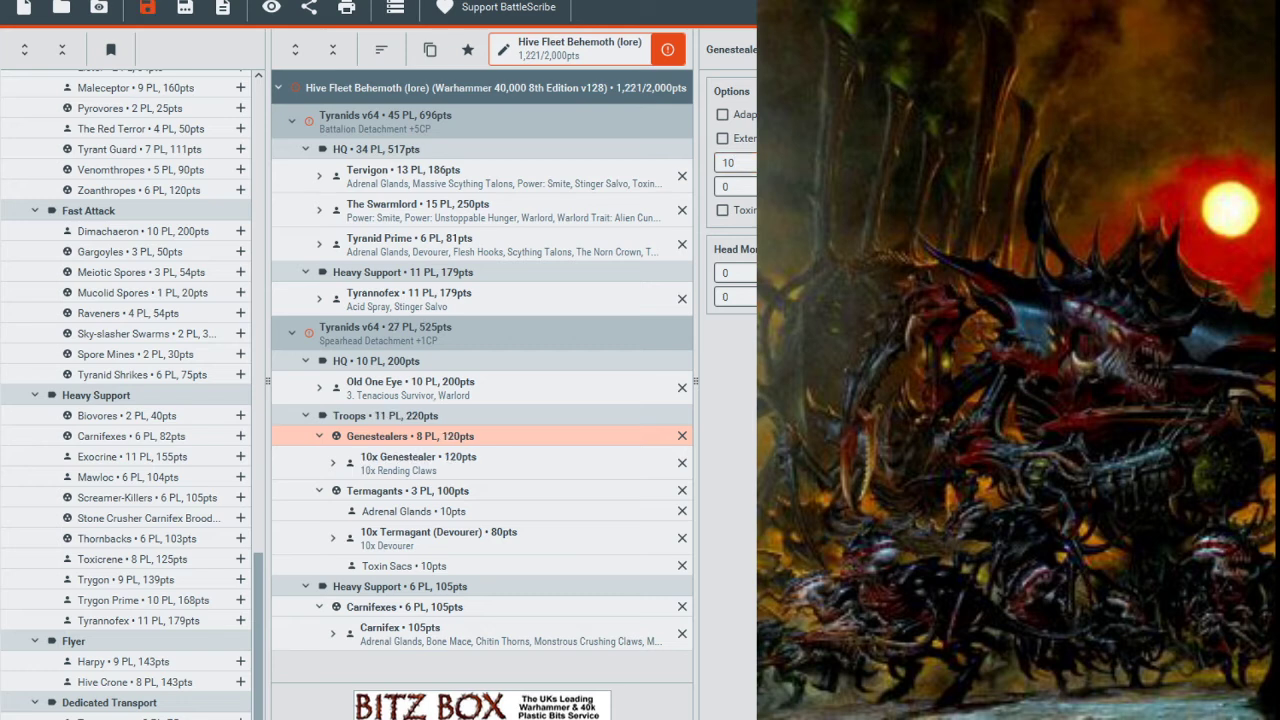
left_click(746, 214)
left_click(722, 138)
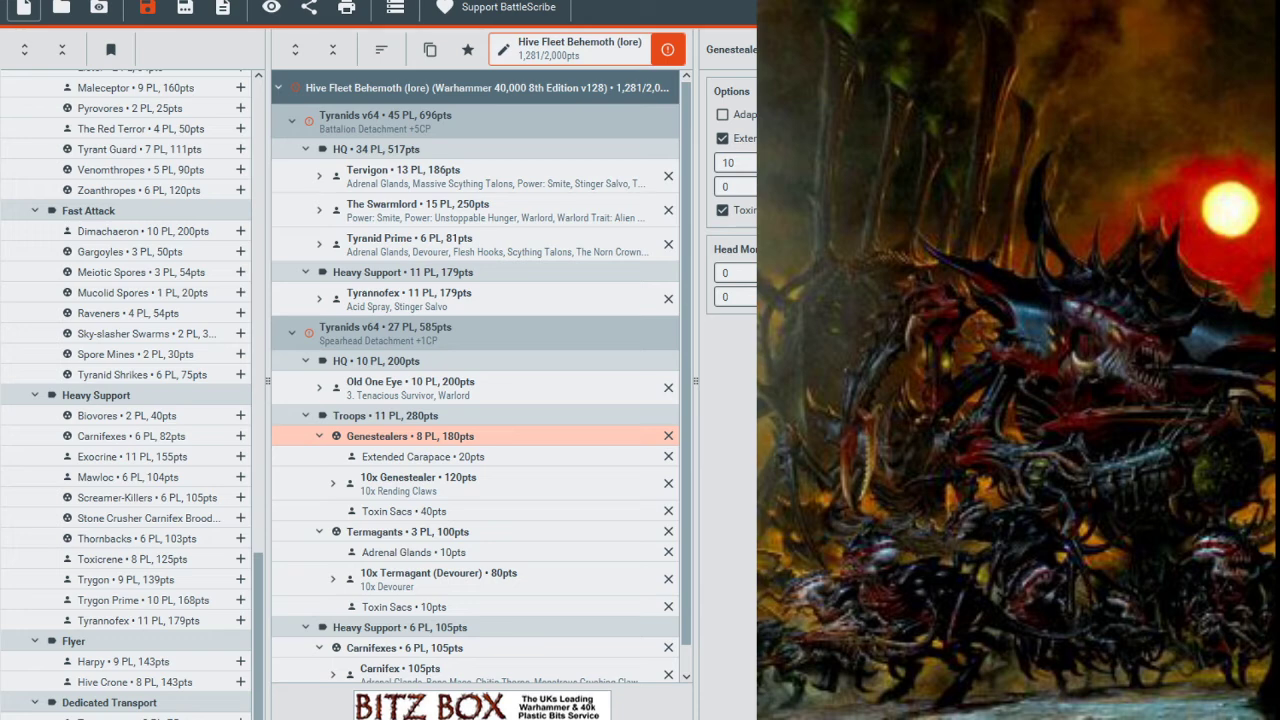
left_click(150, 10)
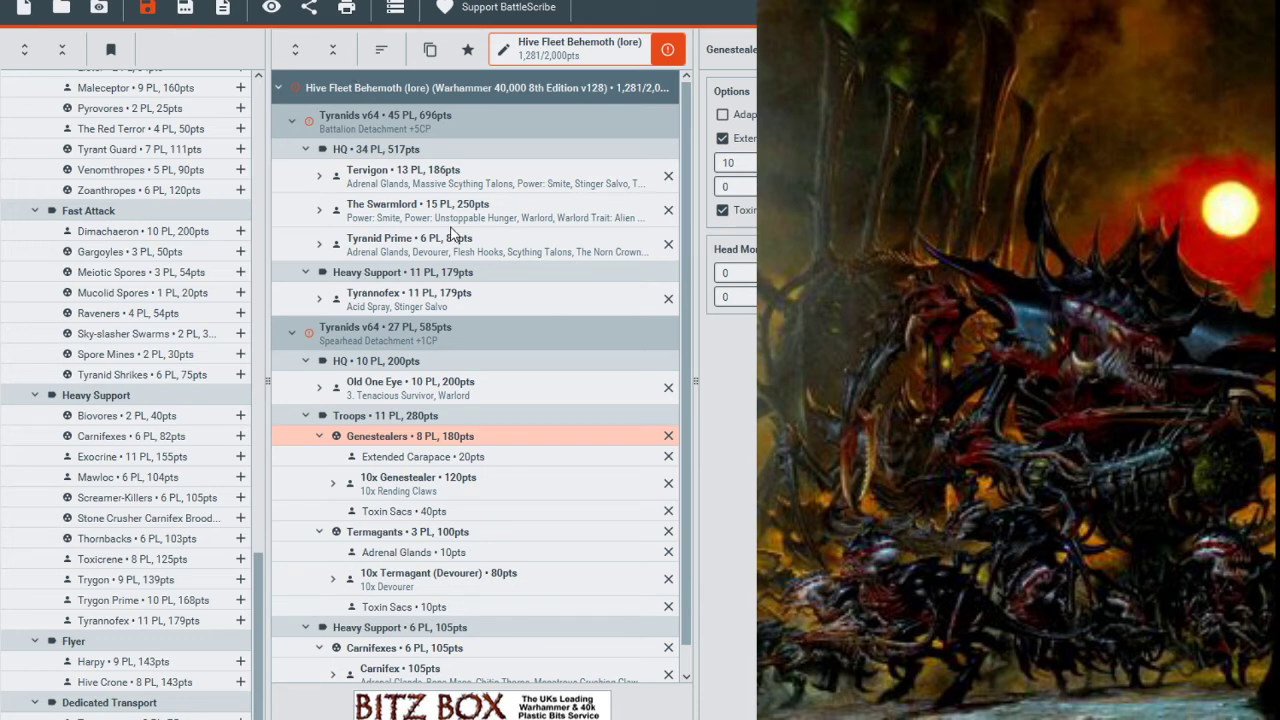
Add units of Tyranid Warriors, Termagants and Hormagaunts to the Battalion Detachment's Troops.
left_click(416, 127)
scroll(88, 313, "down", 3)
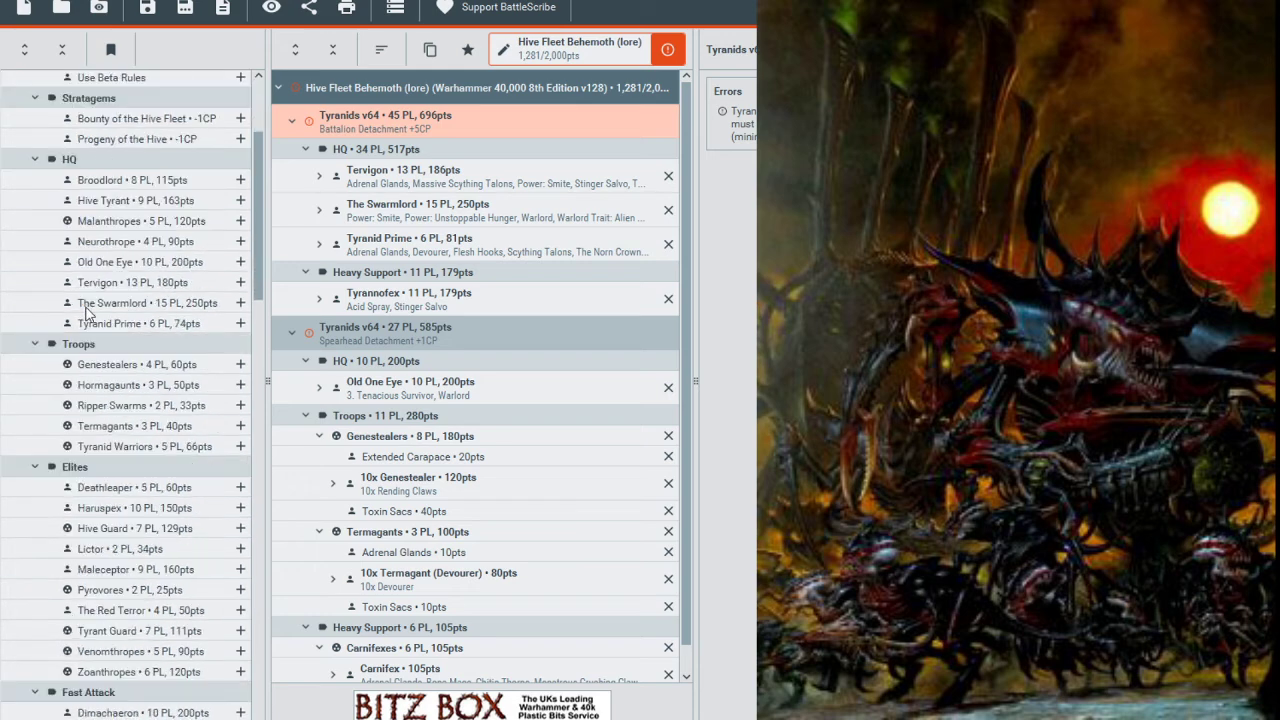
scroll(88, 313, "down", 2)
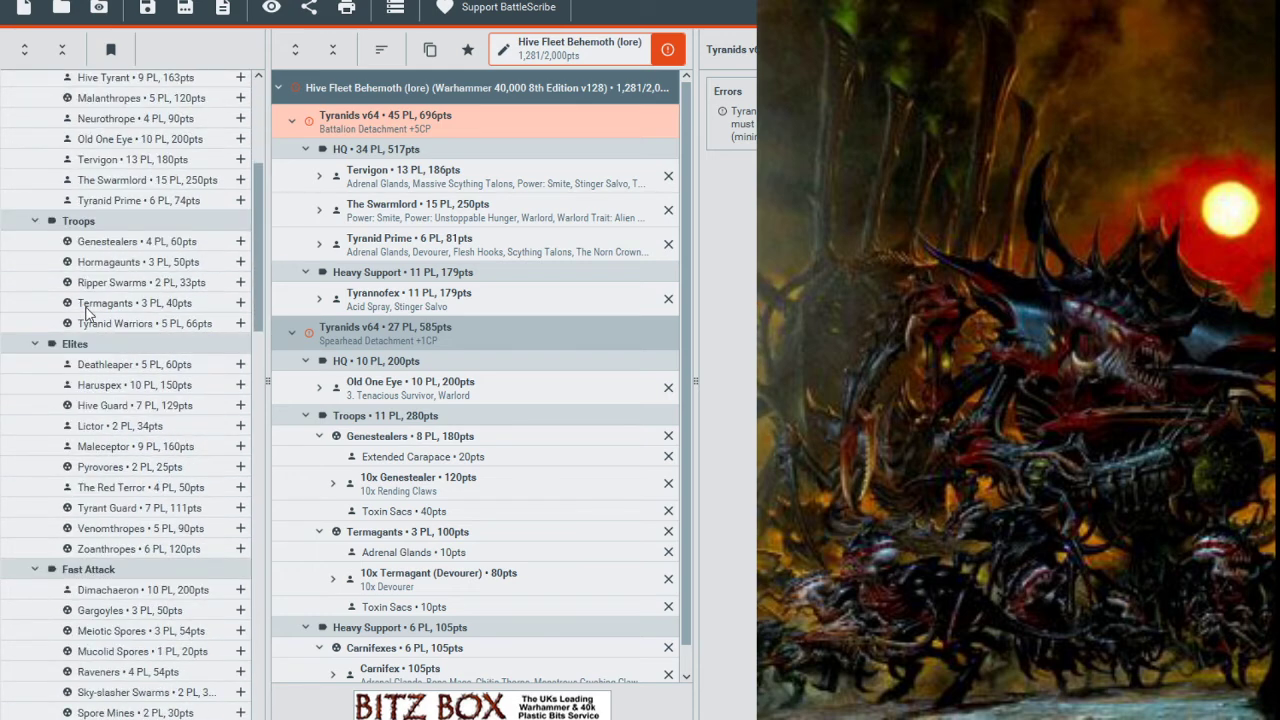
left_click(240, 323)
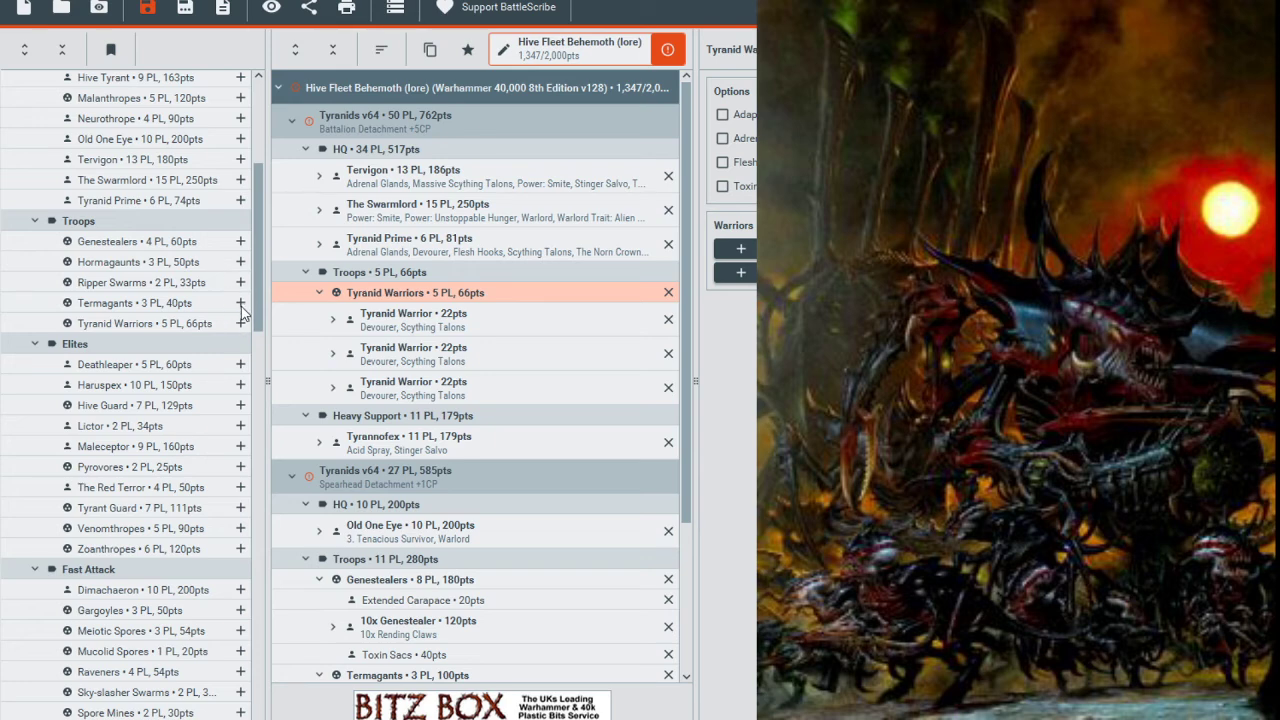
left_click(240, 303)
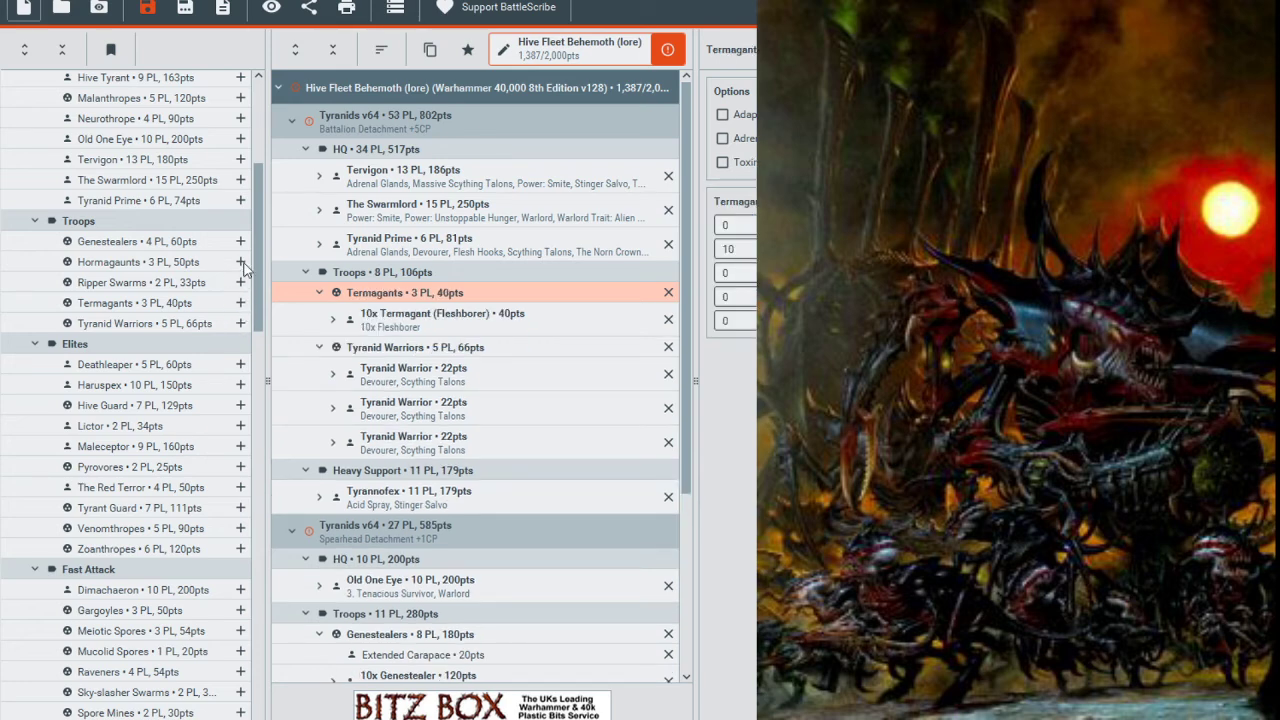
left_click(240, 262)
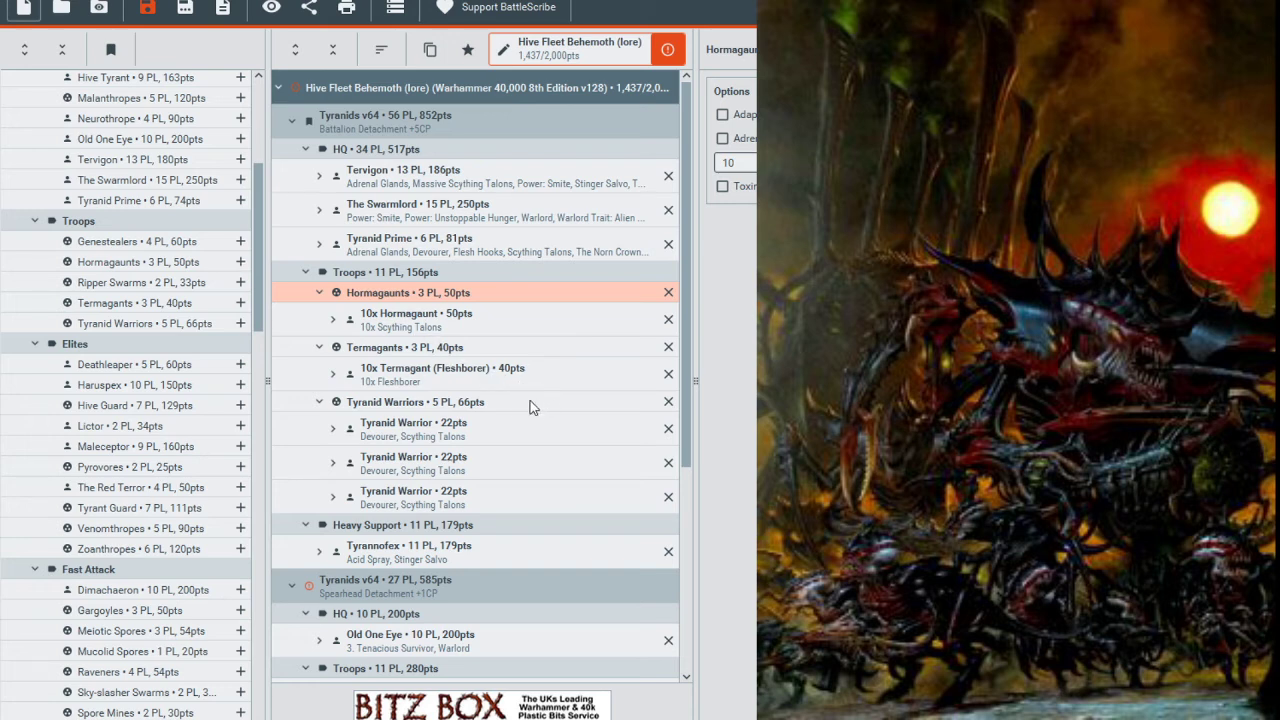
Give the Battalion Detachment's Tyranid Warriors unit Toxin Sacs and Adrenal Glands.
left_click(512, 408)
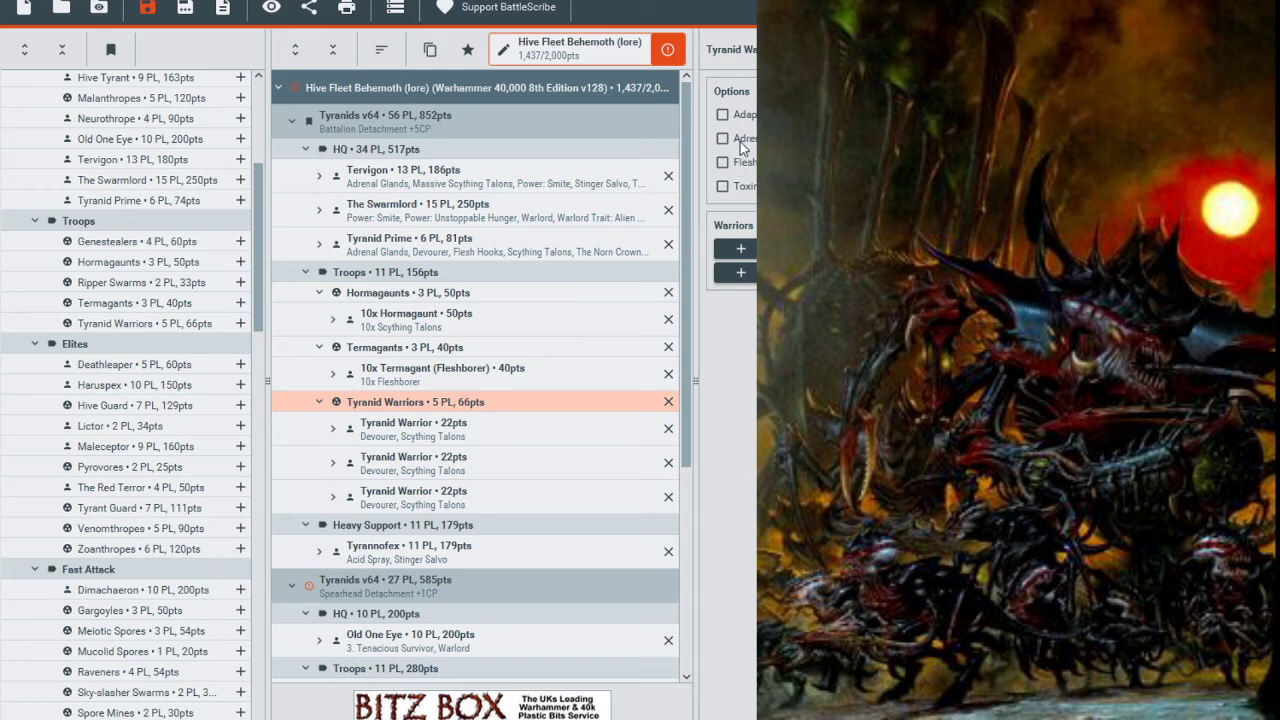
left_click(722, 186)
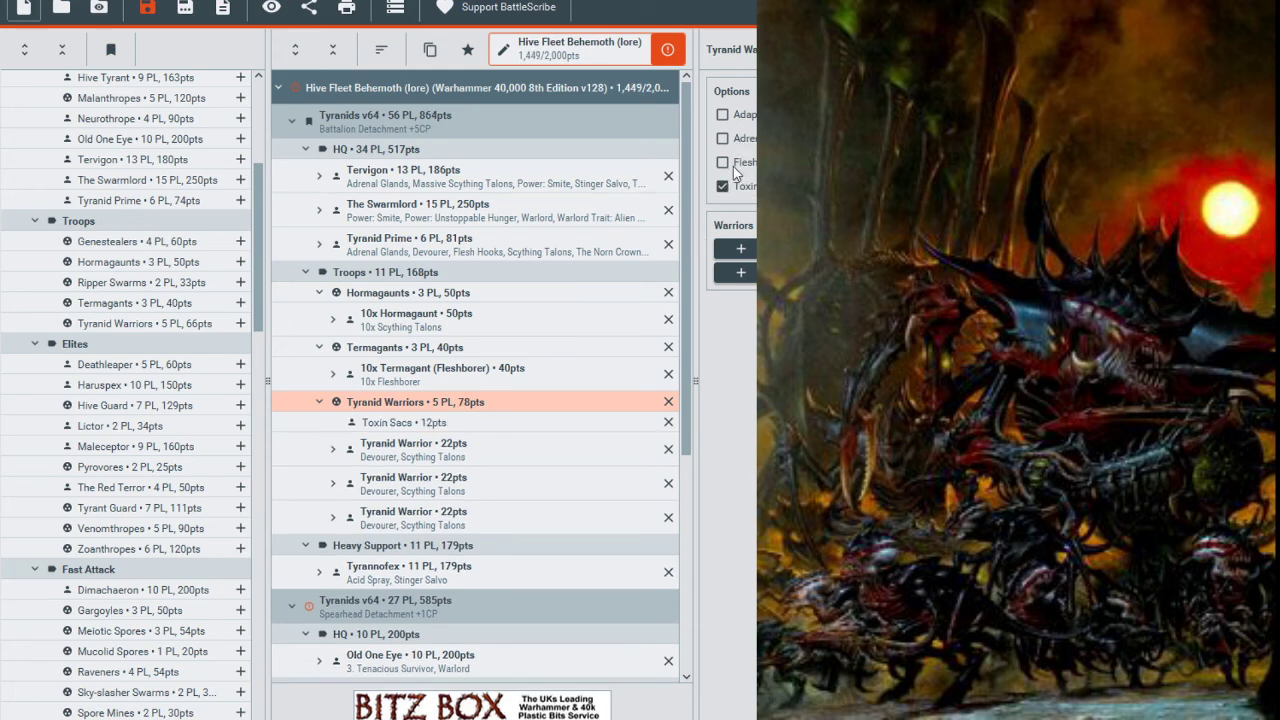
left_click(722, 138)
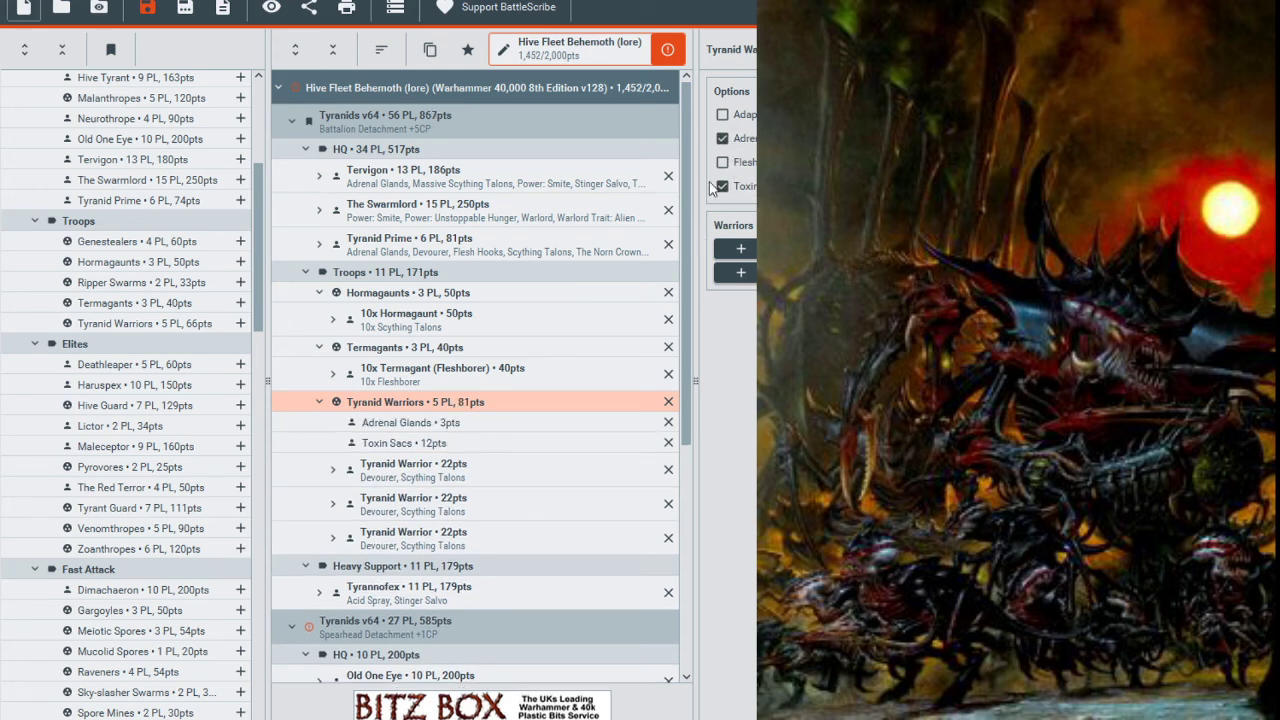
Enlarge the Tyranid Warriors unit to nine standard Warriors and add two Bio-cannon Warriors.
left_click(740, 249)
left_click(740, 249)
left_click(740, 249)
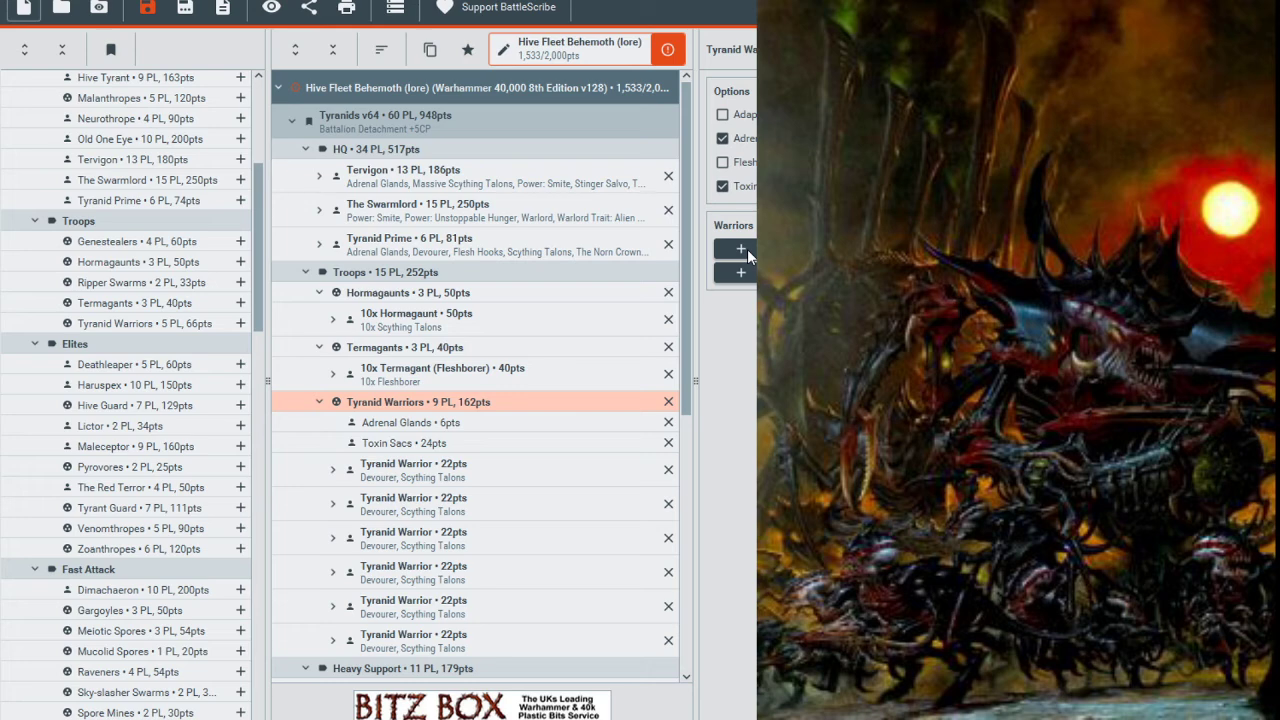
left_click(740, 272)
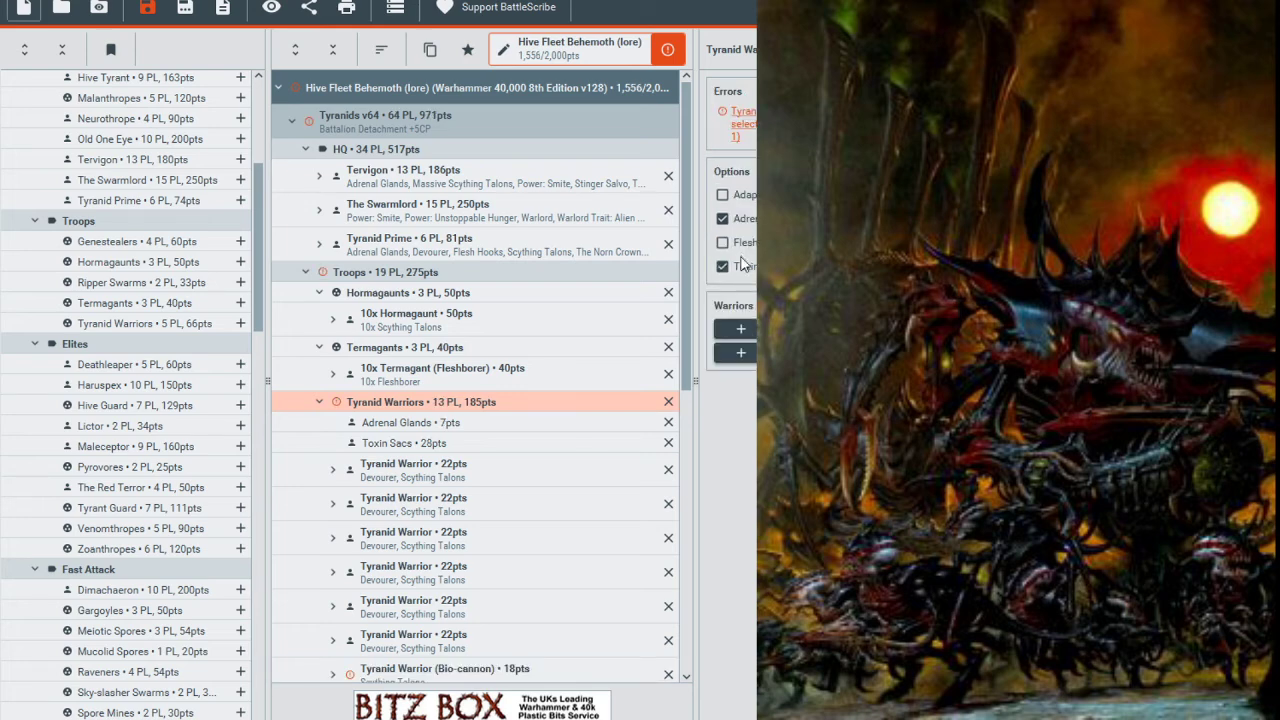
left_click(740, 330)
left_click(740, 330)
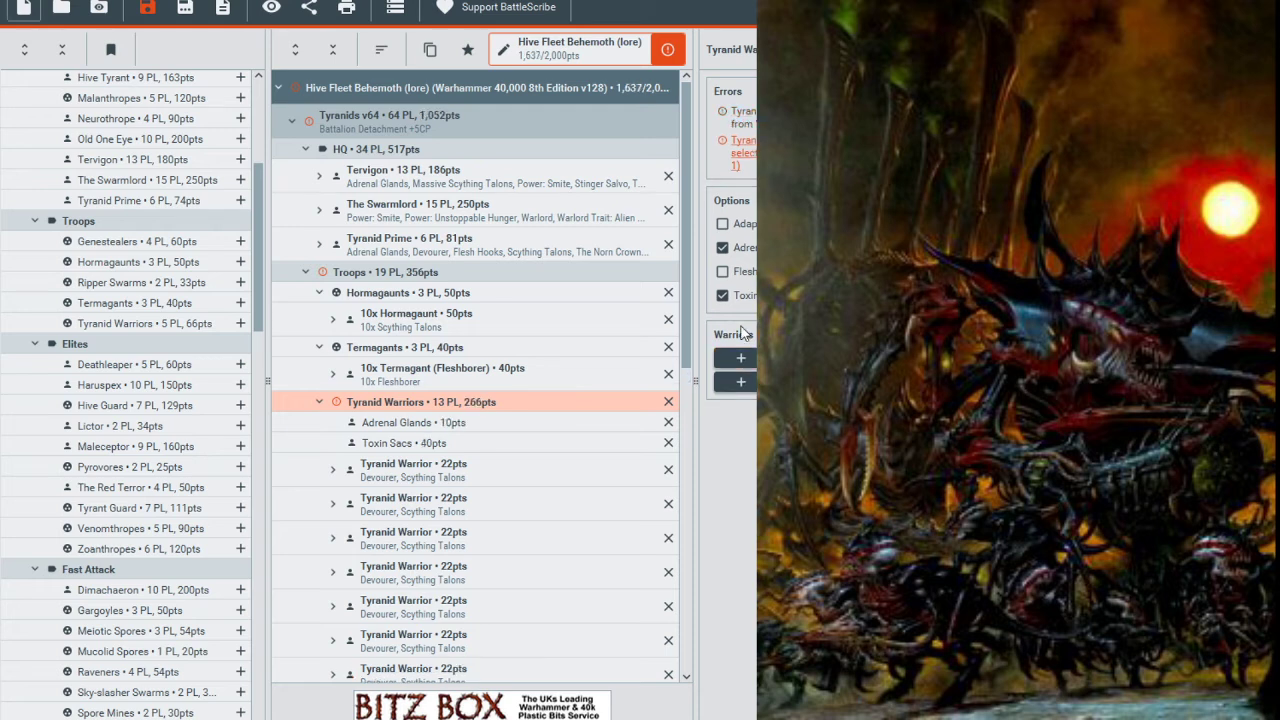
left_click(752, 381)
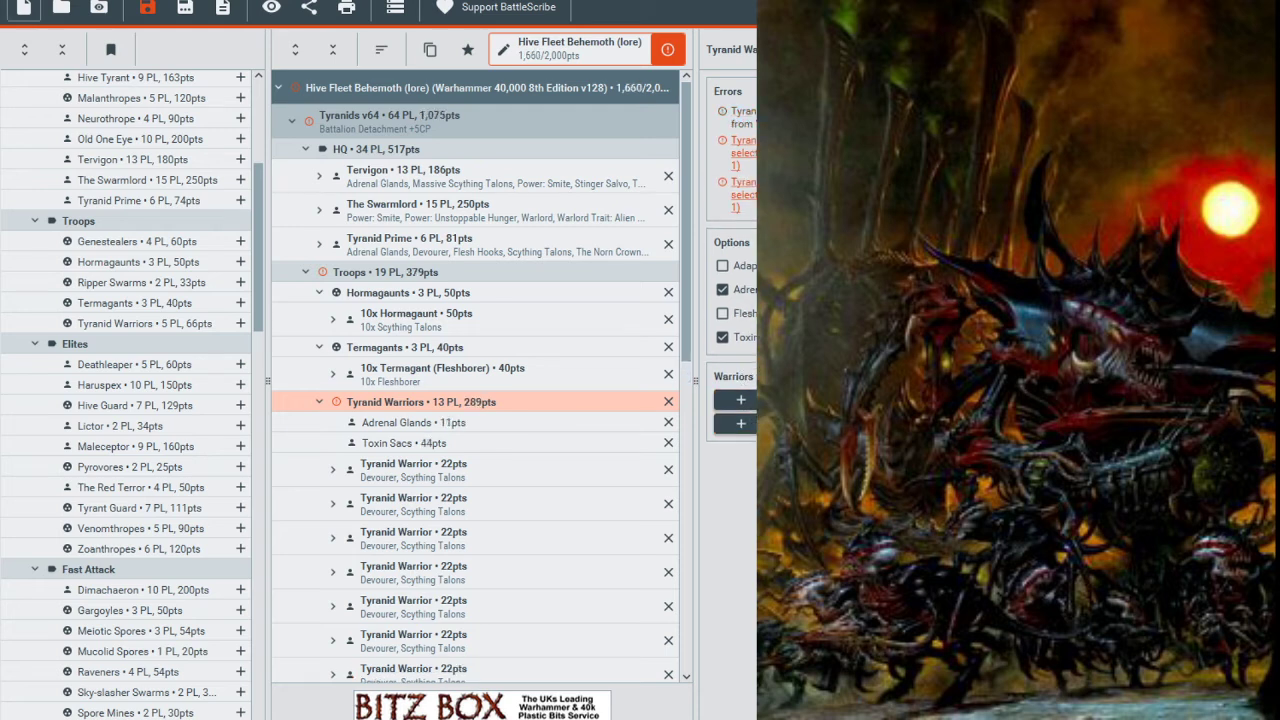
Remove both Bio-cannon Warriors and keep the Tyranid Warriors unit at nine standard models, deleting any surplus Warrior.
scroll(490, 442, "down", 3)
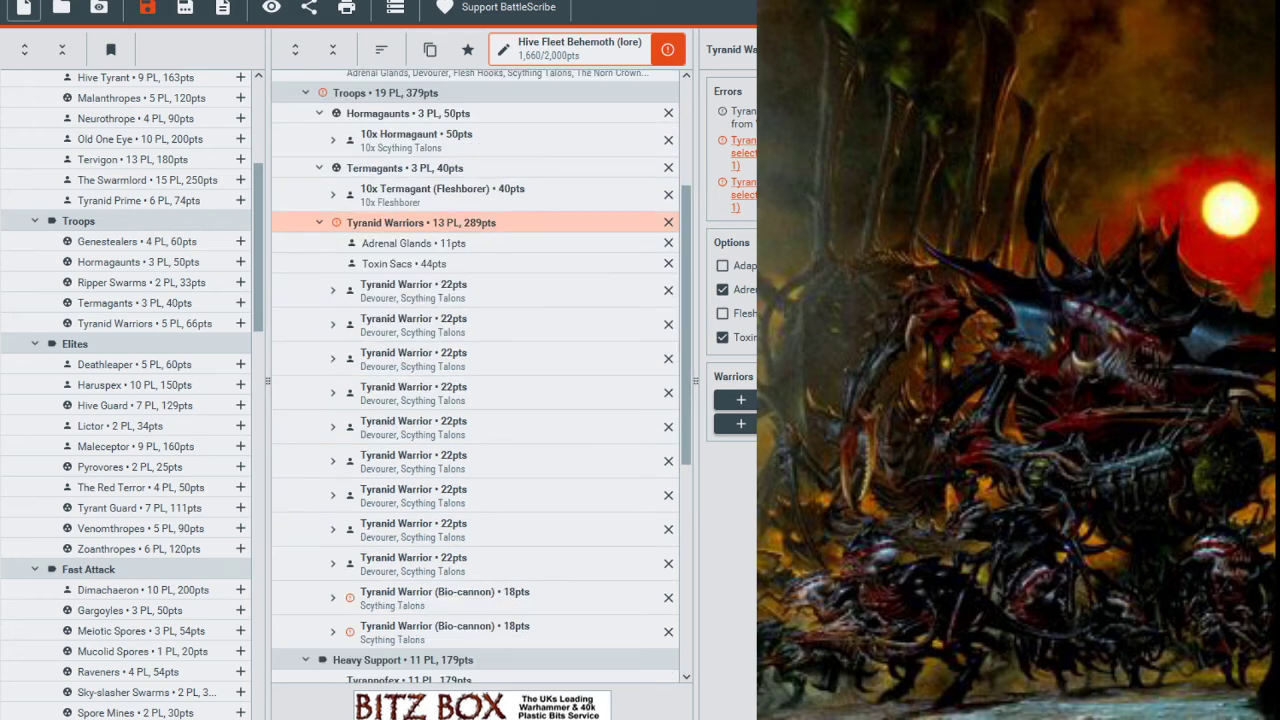
left_click(669, 599)
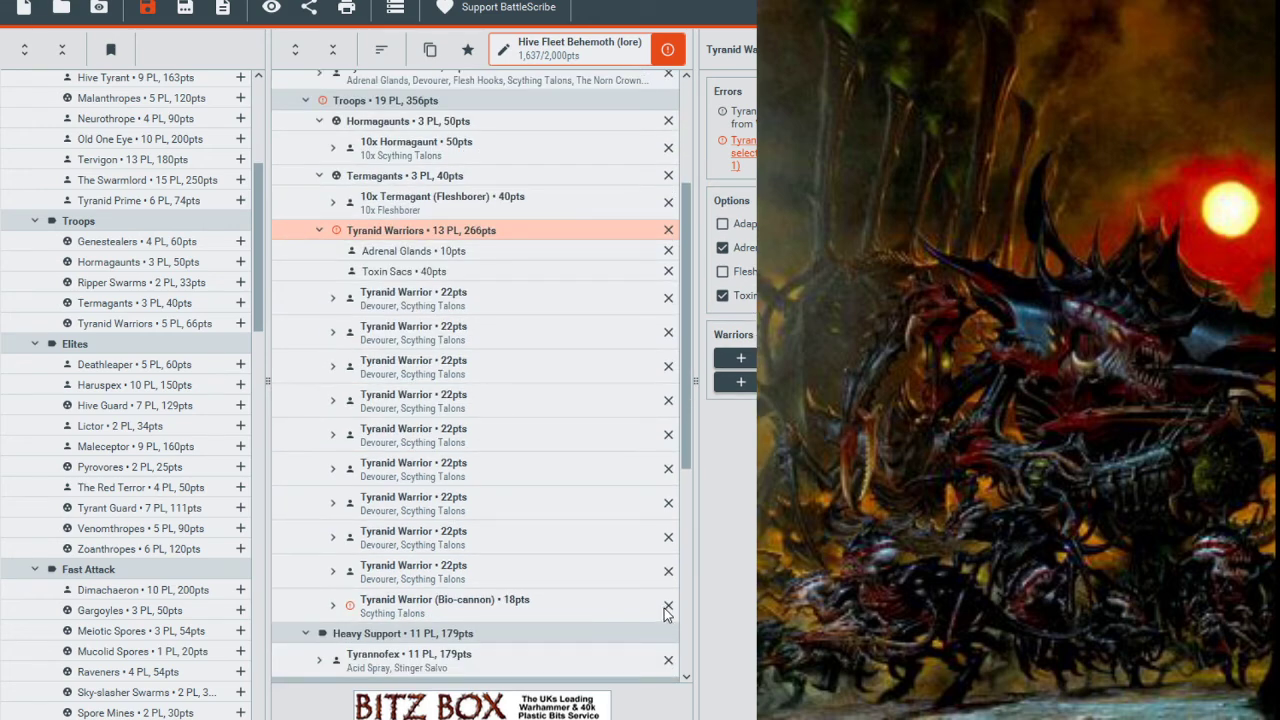
left_click(664, 608)
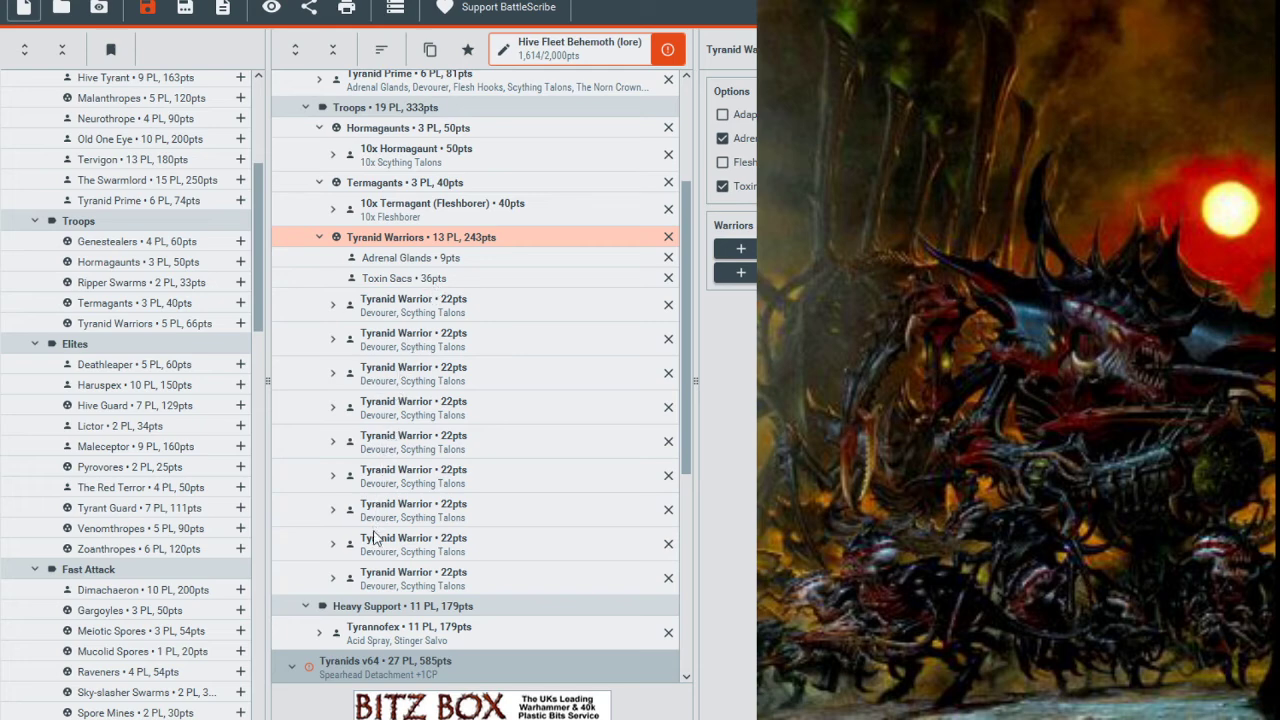
left_click(741, 249)
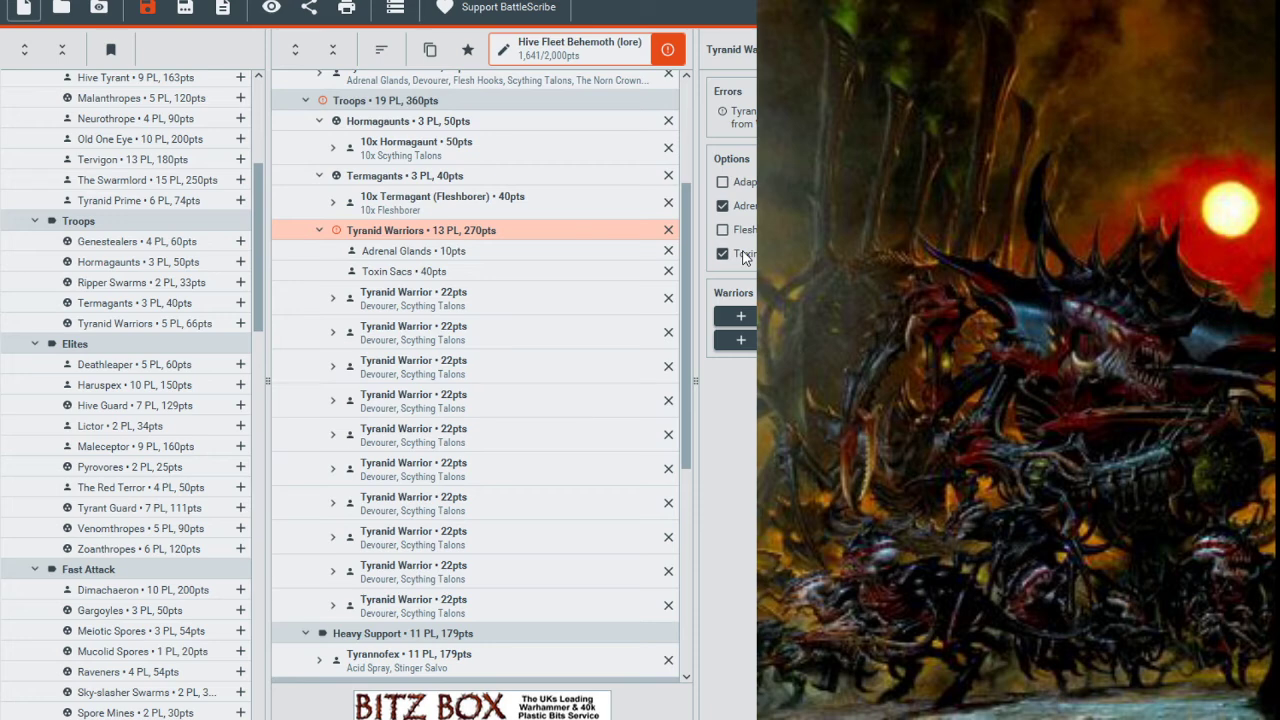
left_click(668, 606)
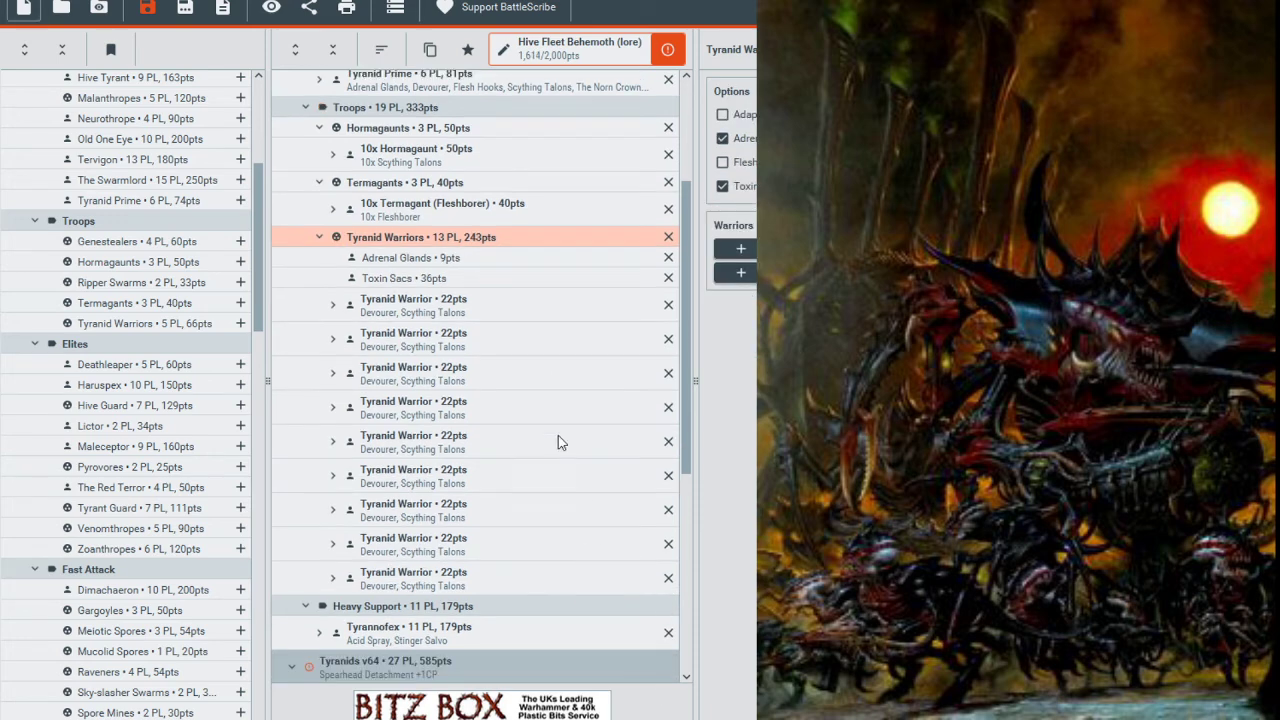
Arm the first Tyranid Warrior with a Deathspitter and one Lash Whip and Bonesword, setting its Scything Talons to 0.
scroll(556, 429, "up", 1)
left_click(528, 401)
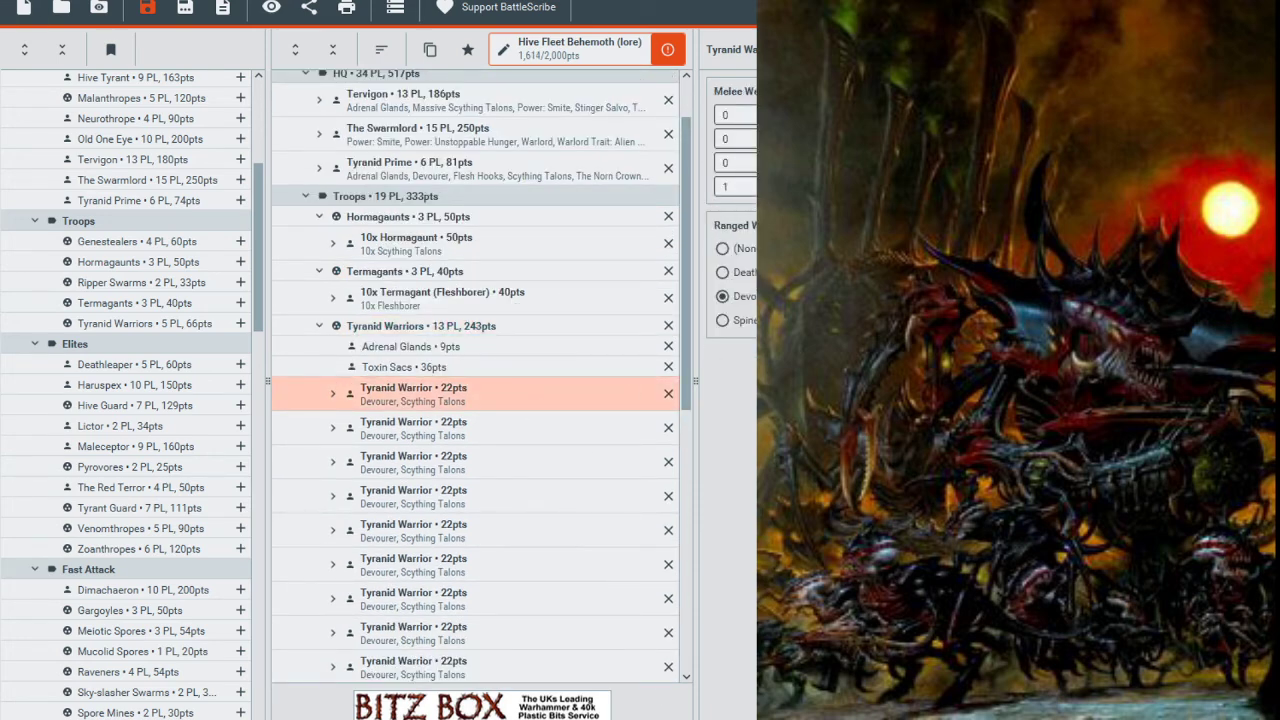
left_click(723, 273)
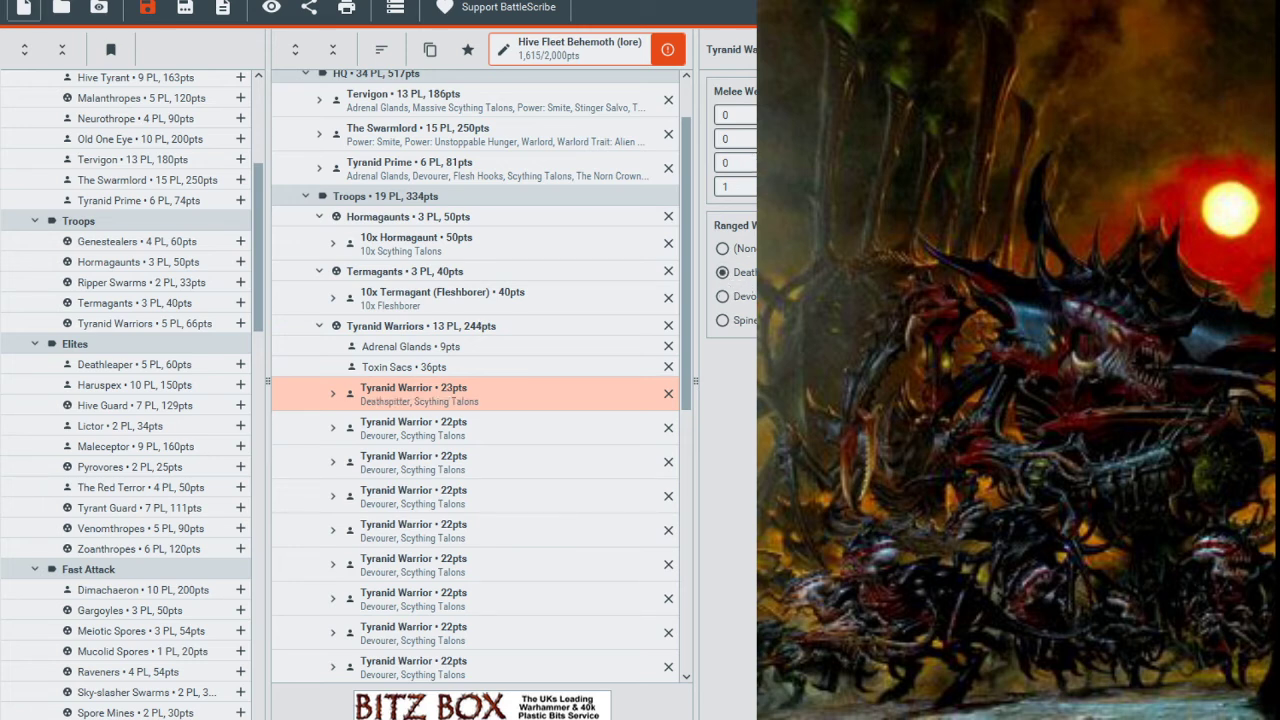
left_click(745, 138)
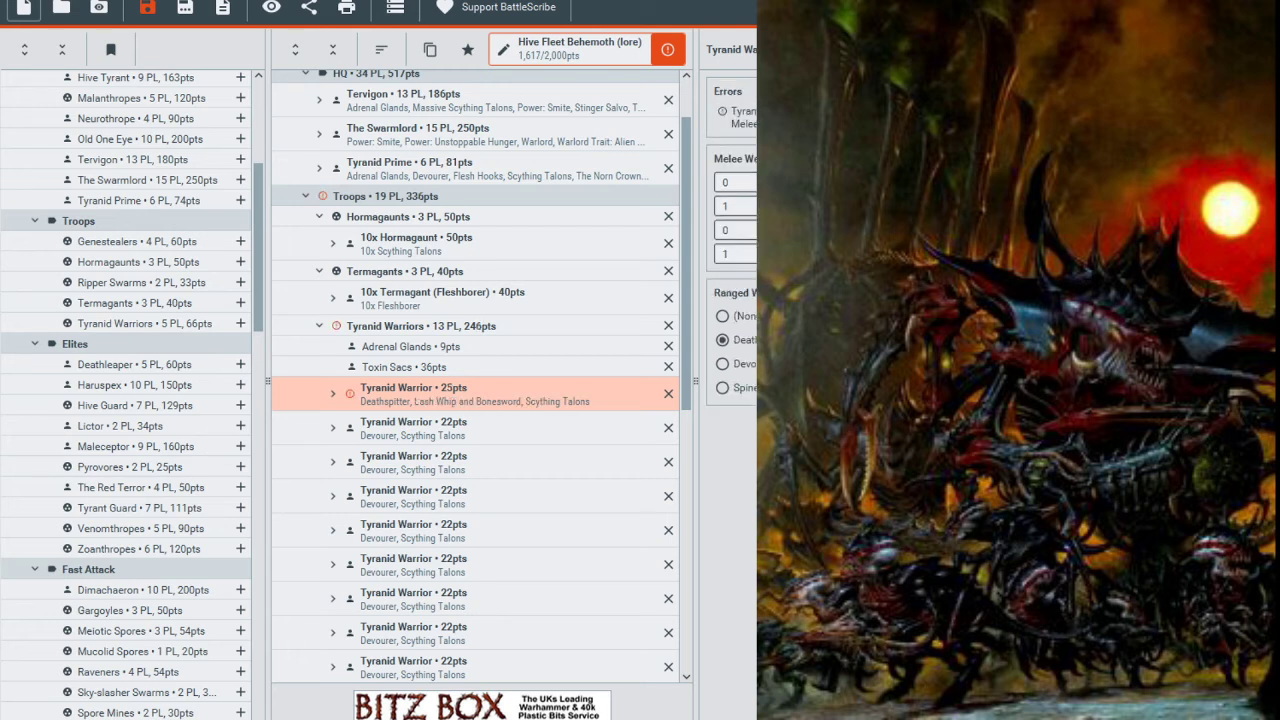
left_click(750, 254)
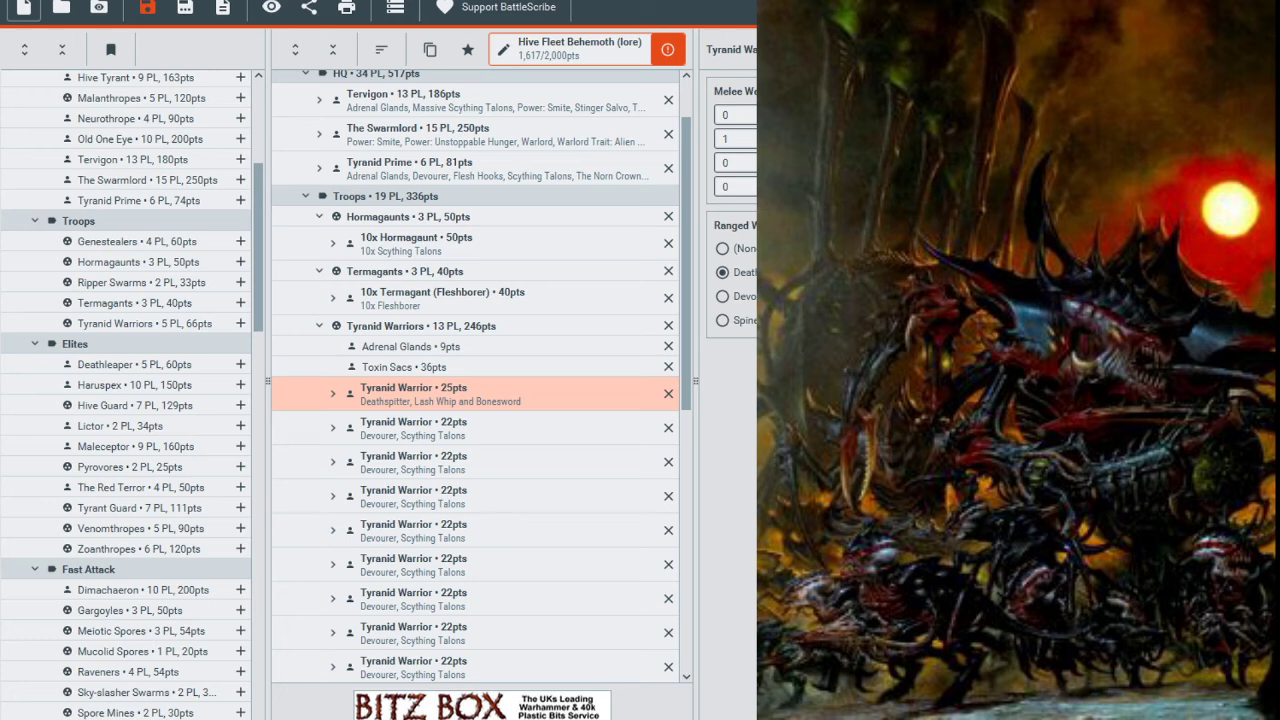
Swap Scything Talons for Lash Whip and Bonesword on the second and third Tyranid Warriors, and give the second a Deathspitter.
left_click(563, 427)
left_click(748, 186)
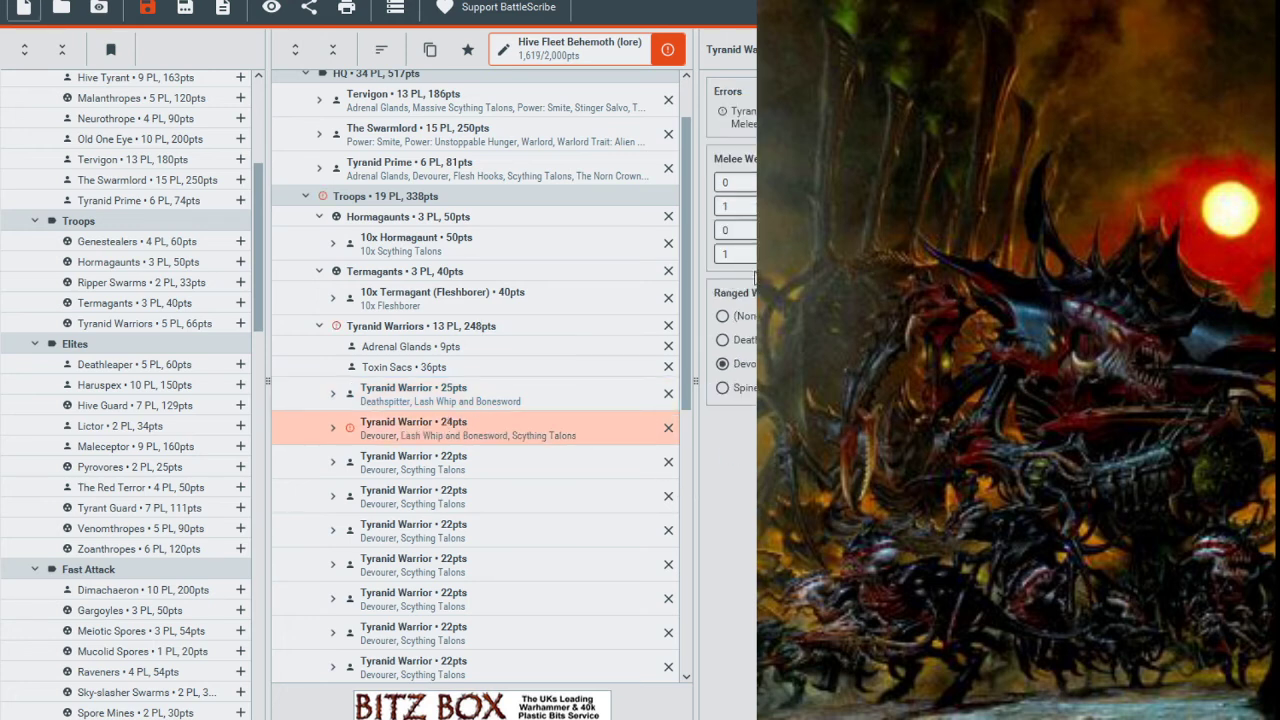
left_click(722, 272)
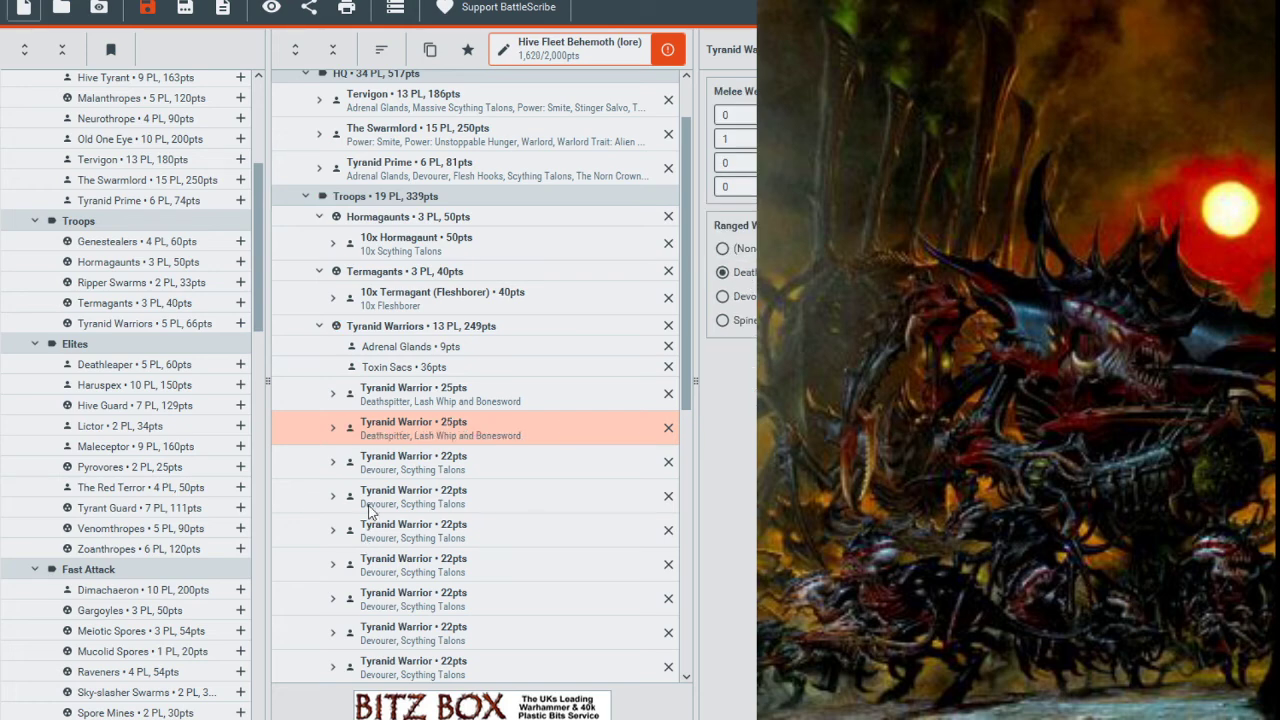
left_click(442, 464)
left_click(750, 186)
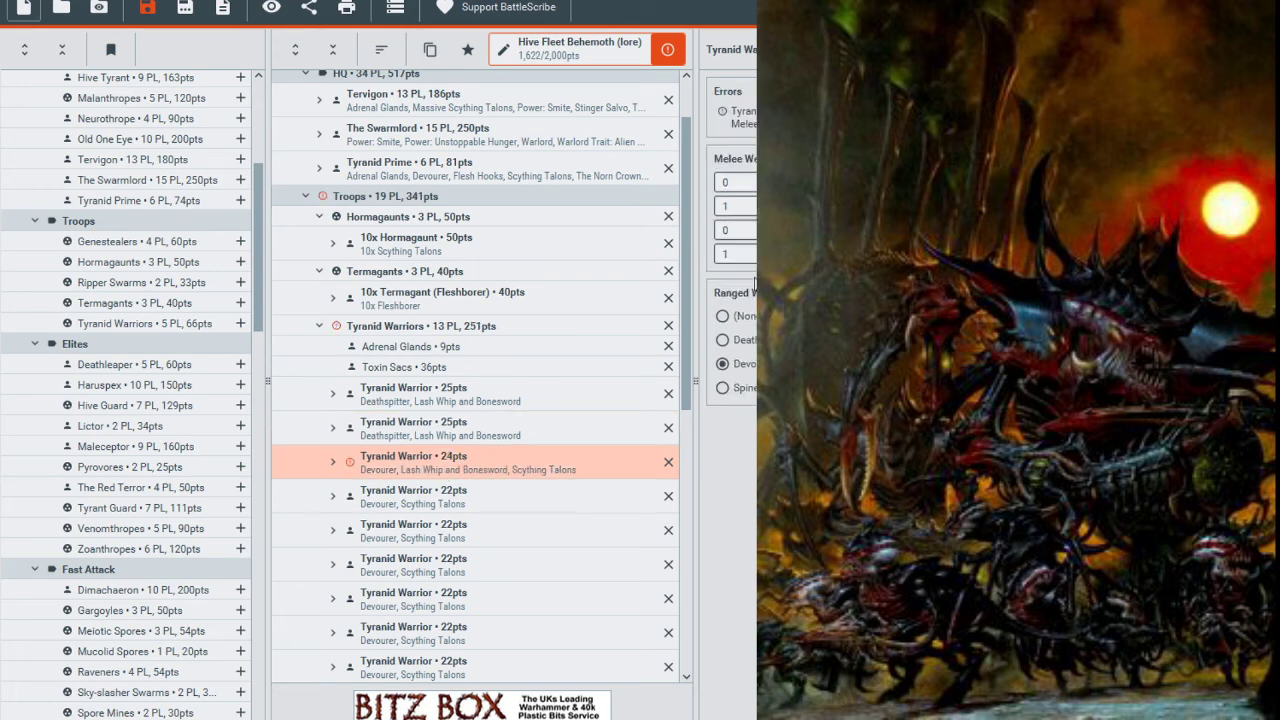
left_click(748, 210)
Rearm the fourth and fifth Tyranid Warriors with Deathspitter and Lash Whip and Bonesword, setting their Scything Talons to 0.
left_click(492, 507)
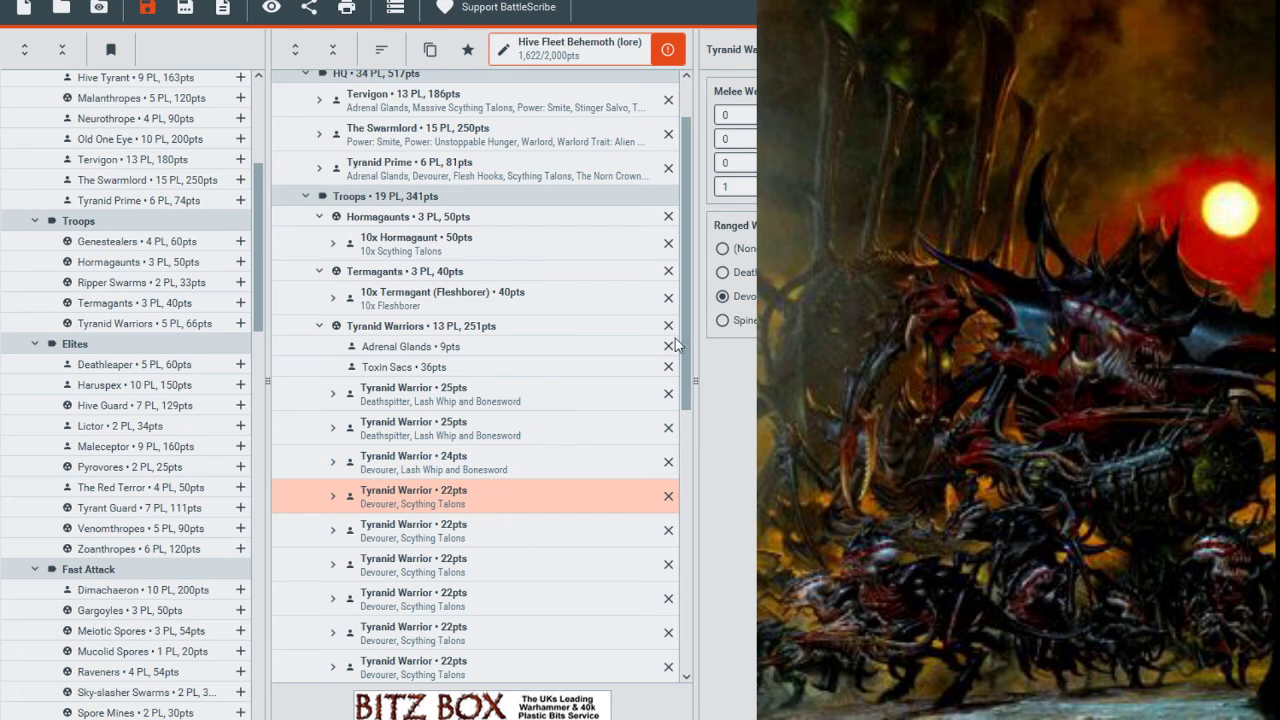
left_click(750, 138)
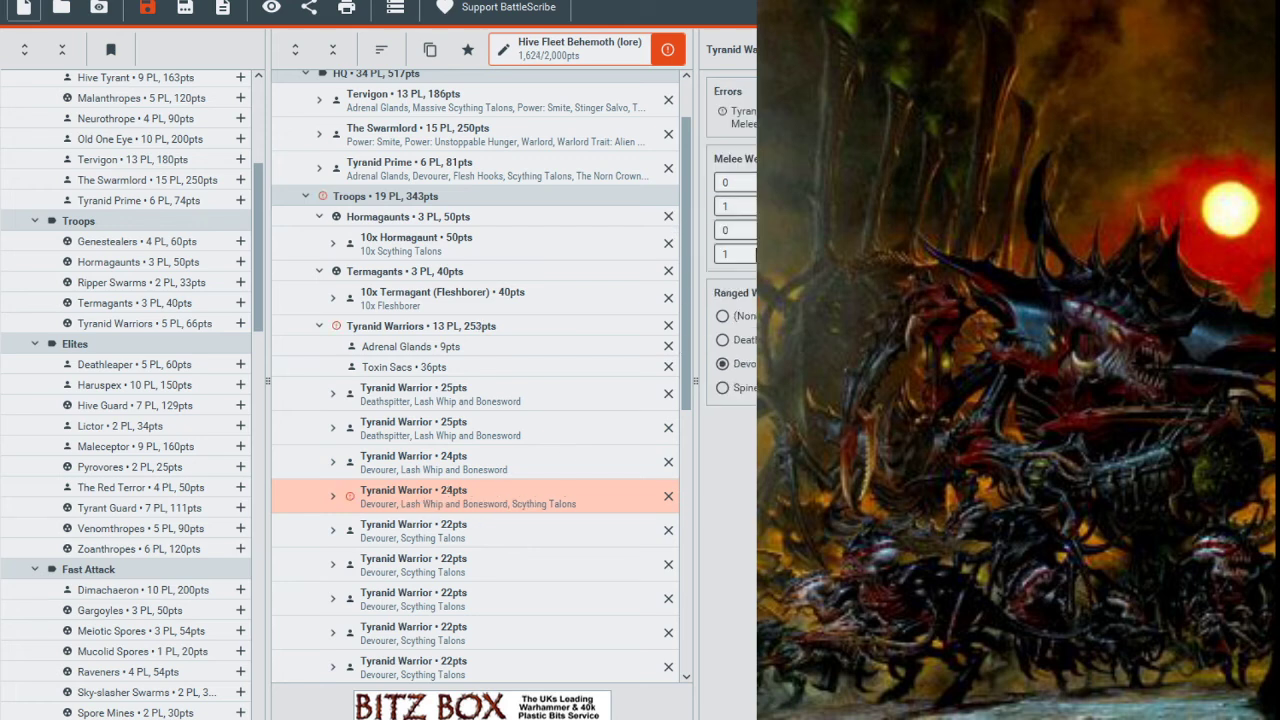
left_click(750, 254)
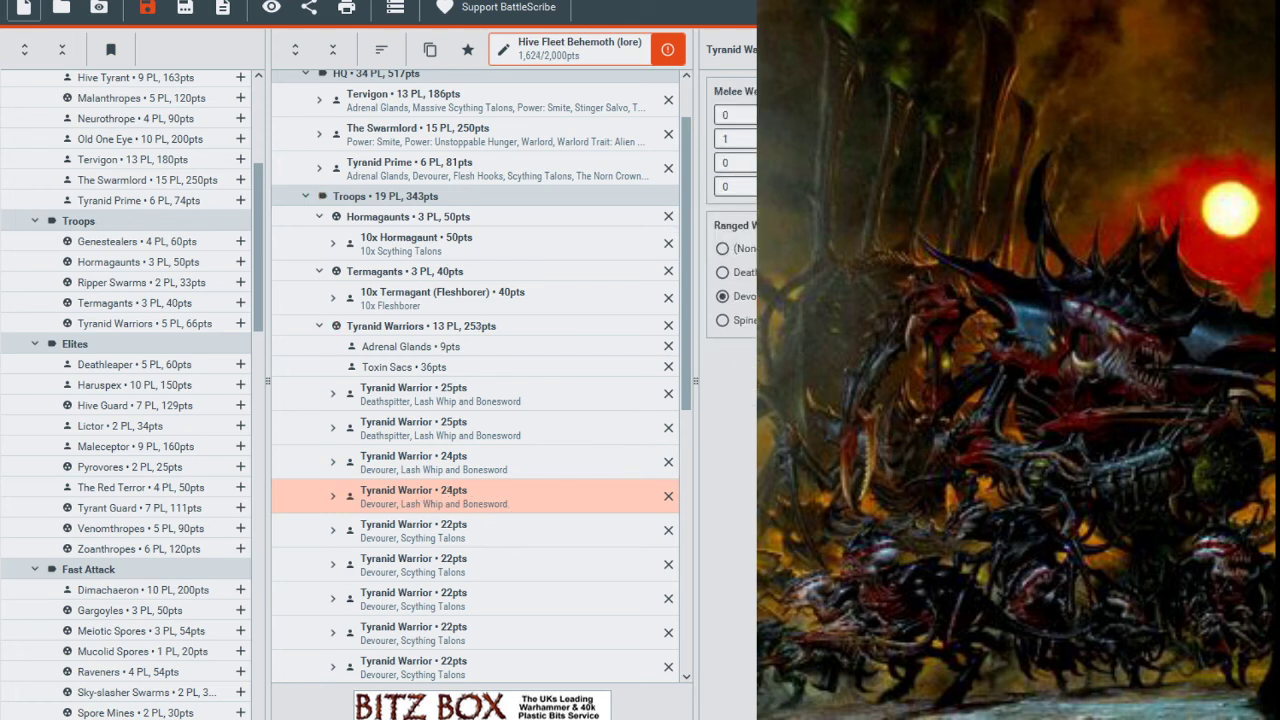
left_click(722, 272)
left_click(517, 530)
left_click(722, 272)
left_click(740, 138)
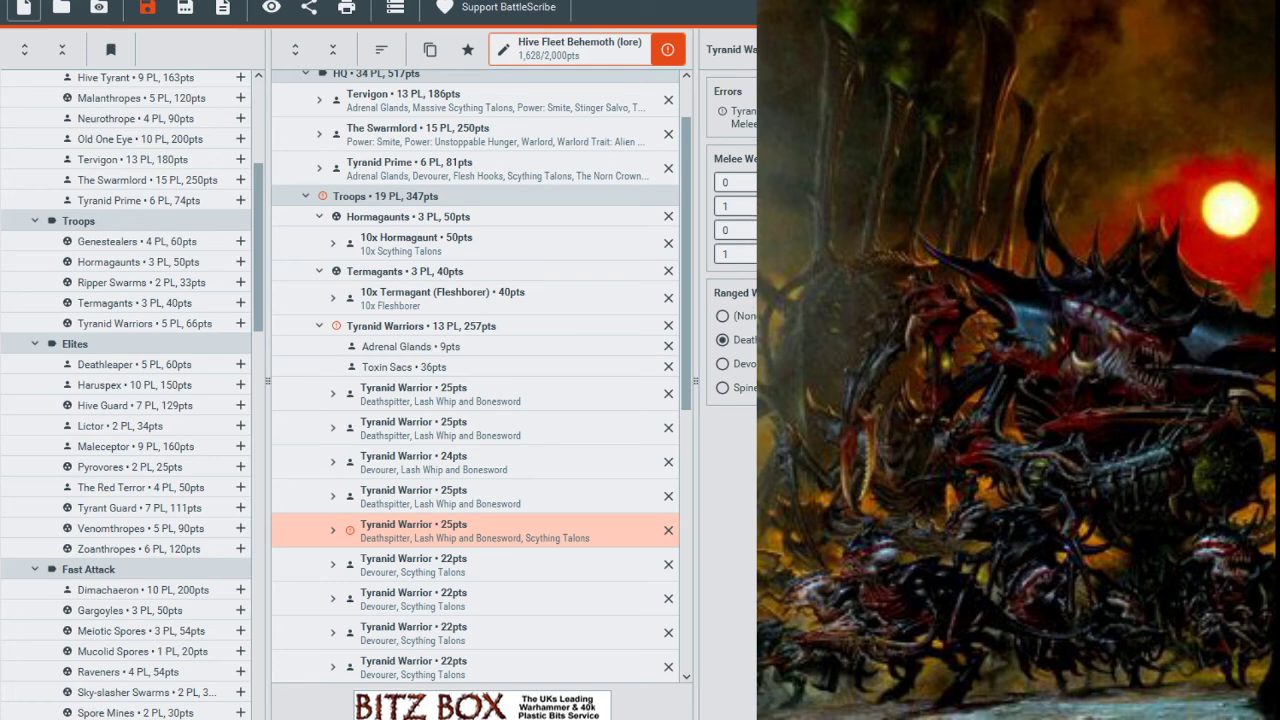
left_click(752, 258)
Rearm the sixth and seventh Tyranid Warriors with Deathspitter and Lash Whip and Bonesword in place of Devourer and Scything Talons.
left_click(483, 570)
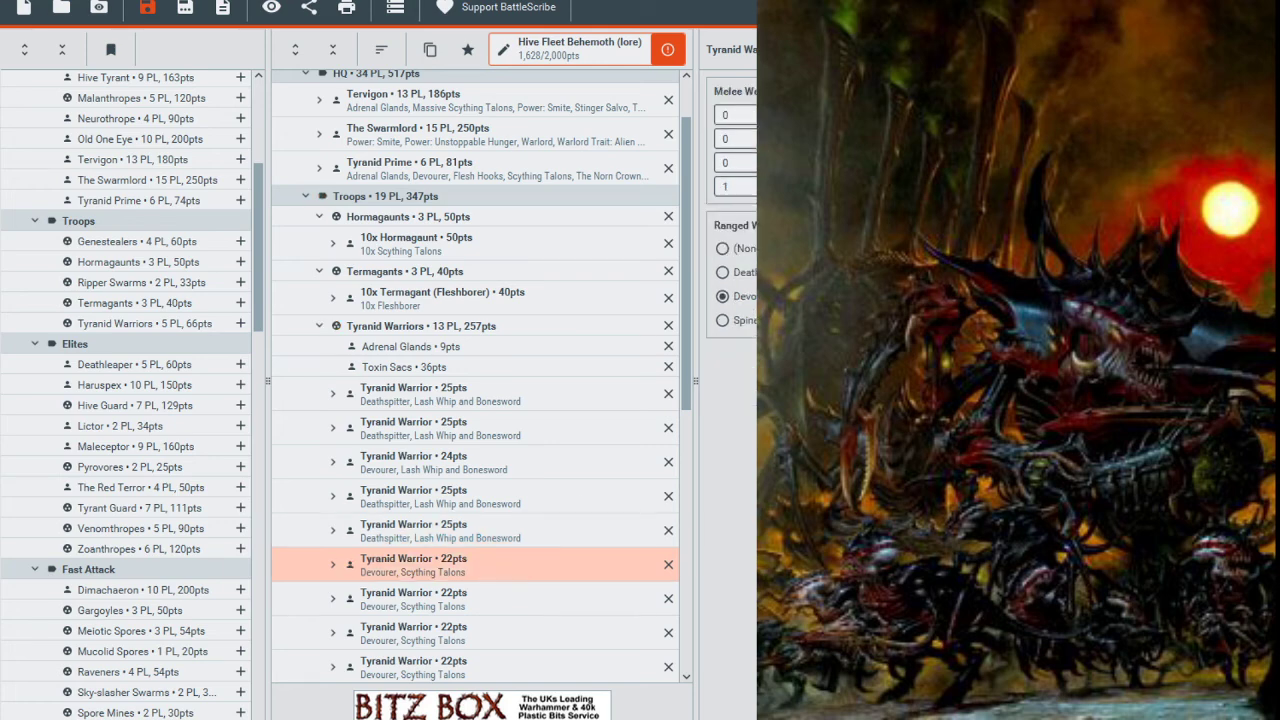
left_click(748, 277)
key("Up")
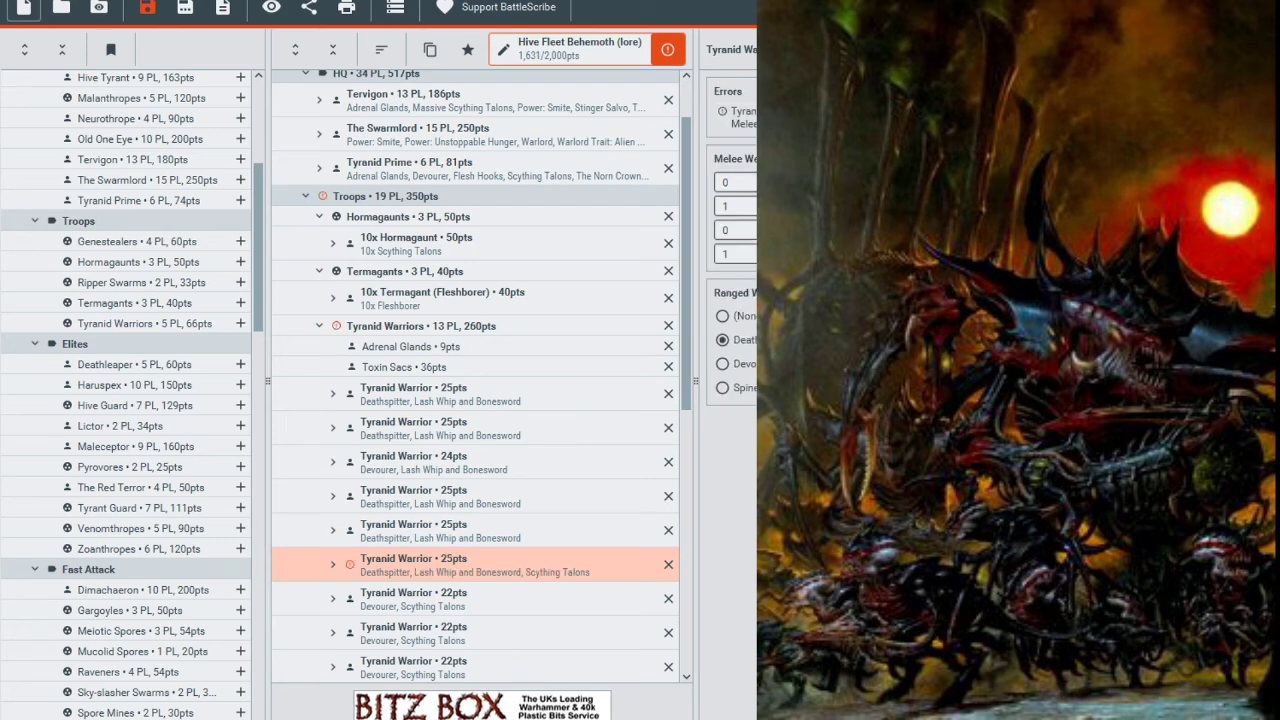
key("Up")
key("Down")
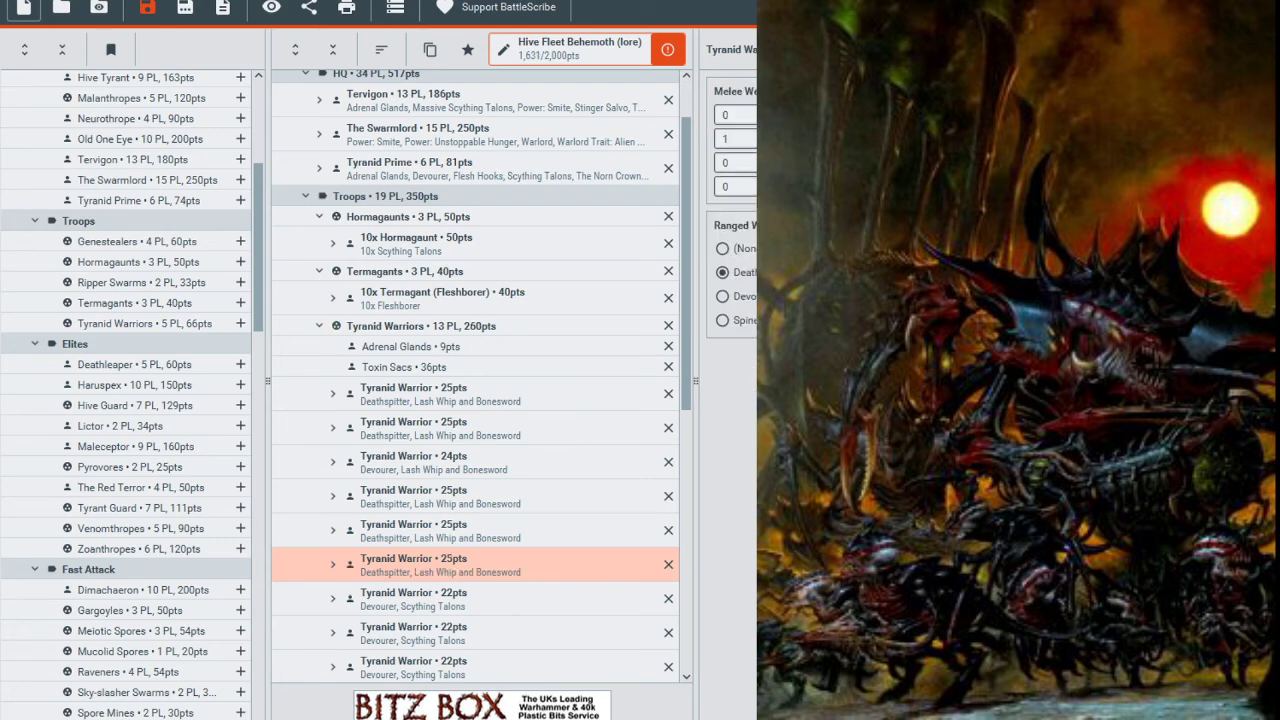
left_click(480, 593)
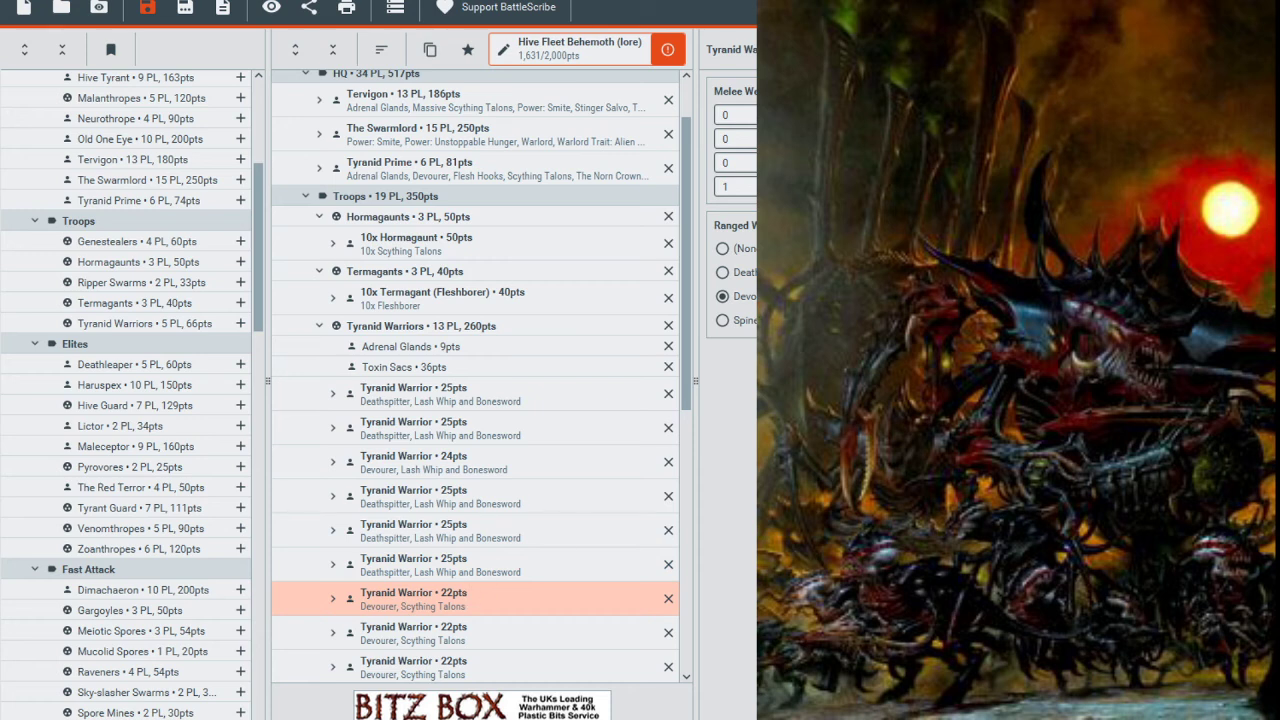
key("Up")
key("Down")
left_click(722, 272)
Equip the last two Tyranid Warriors with Deathspitter and Lash Whip and Bonesword, replacing their Devourers and Scything Talons.
left_click(476, 631)
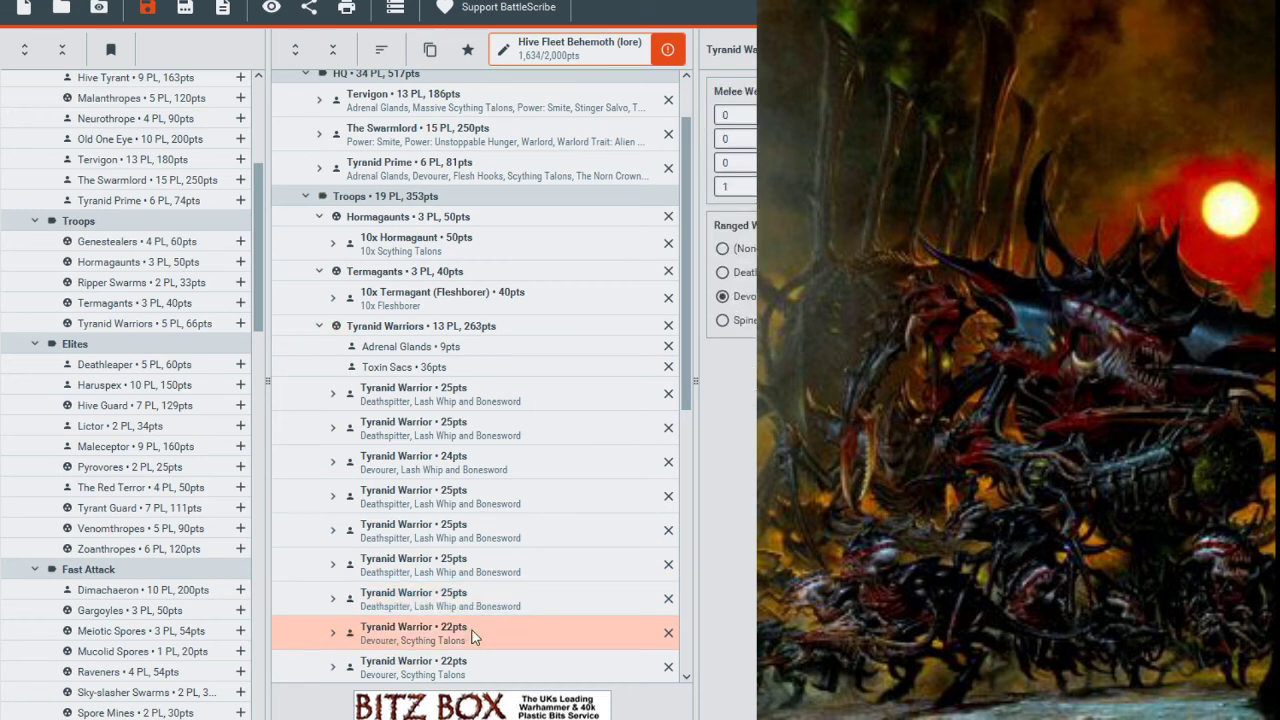
left_click(748, 272)
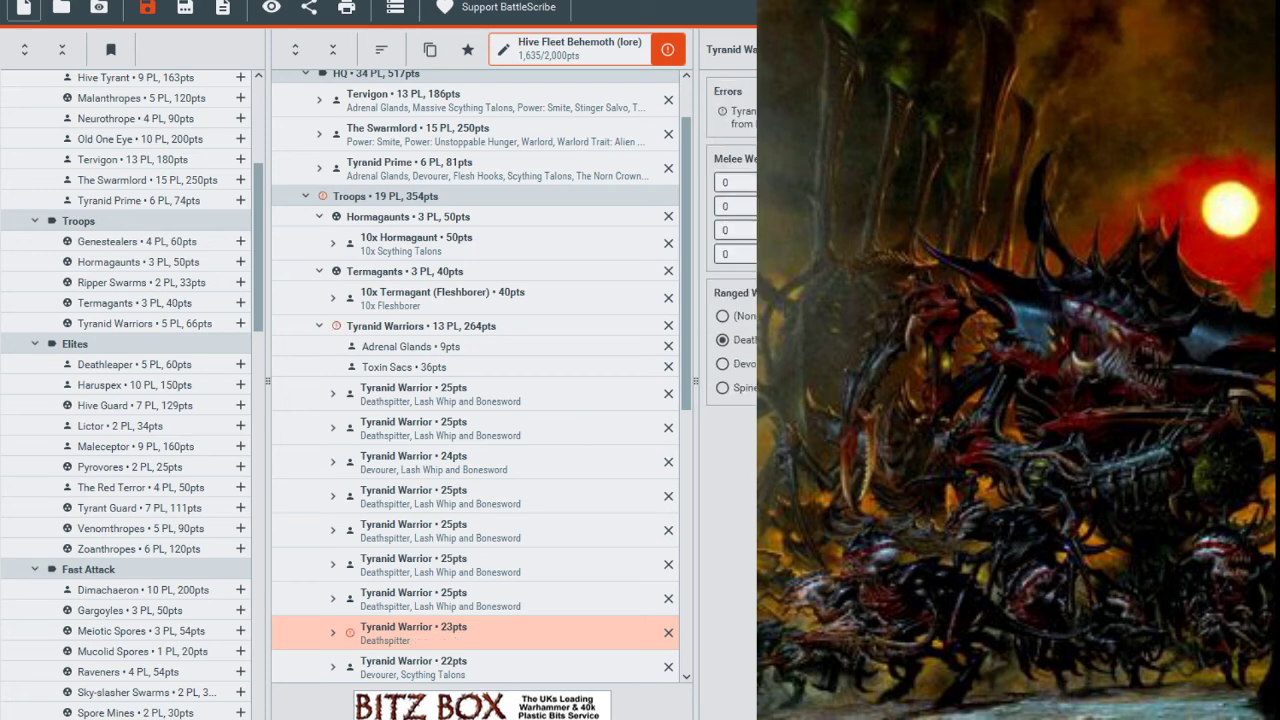
key("Up")
scroll(598, 320, "down", 1)
left_click(458, 590)
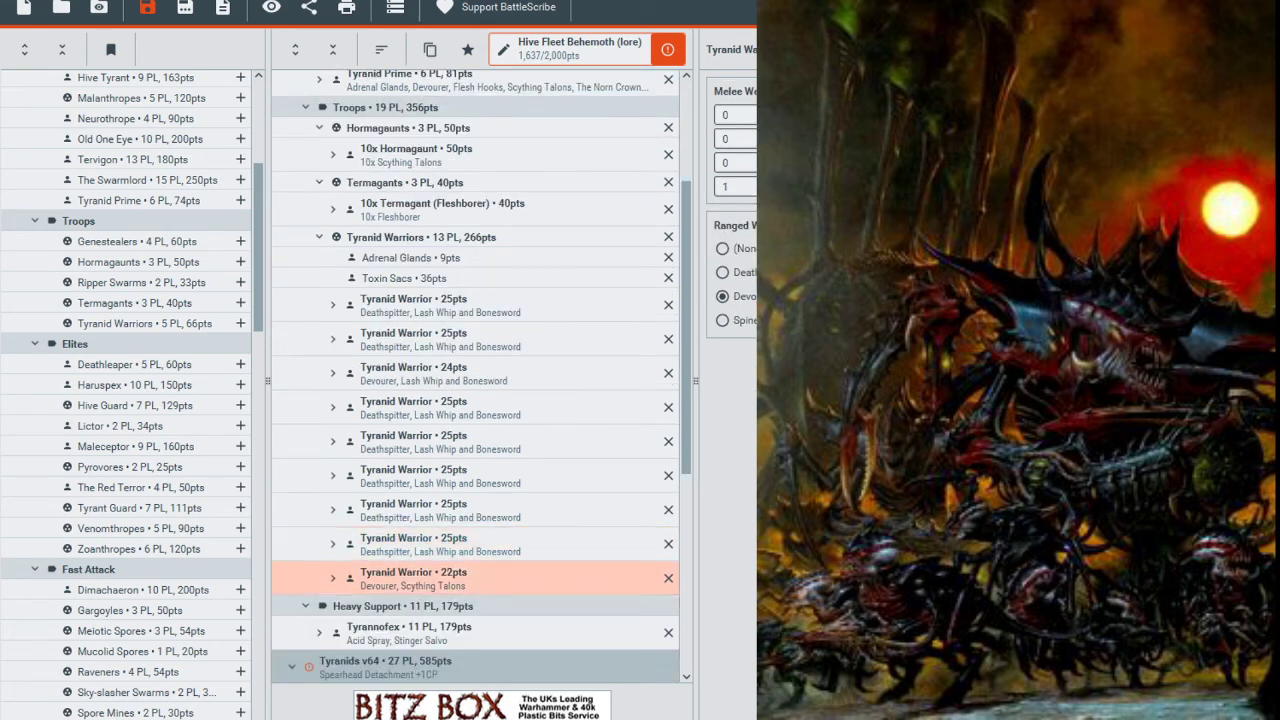
left_click(748, 139)
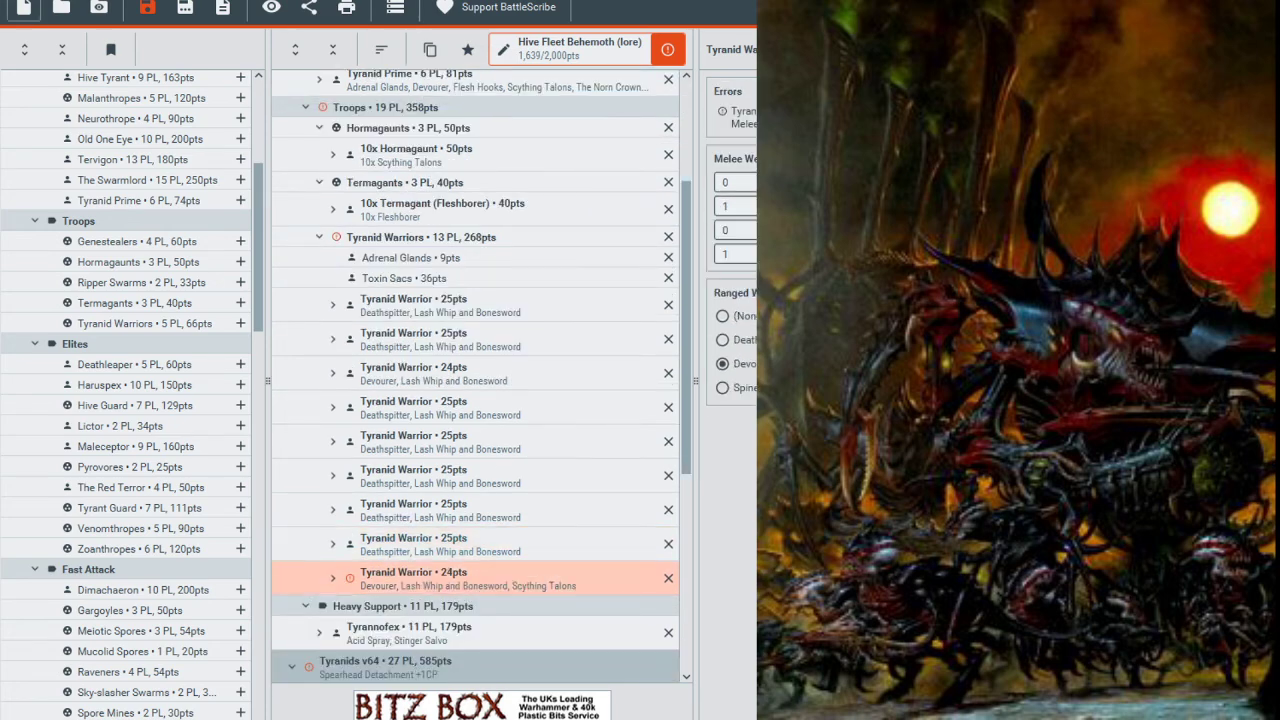
left_click(748, 252)
left_click(740, 250)
scroll(529, 370, "down", 3)
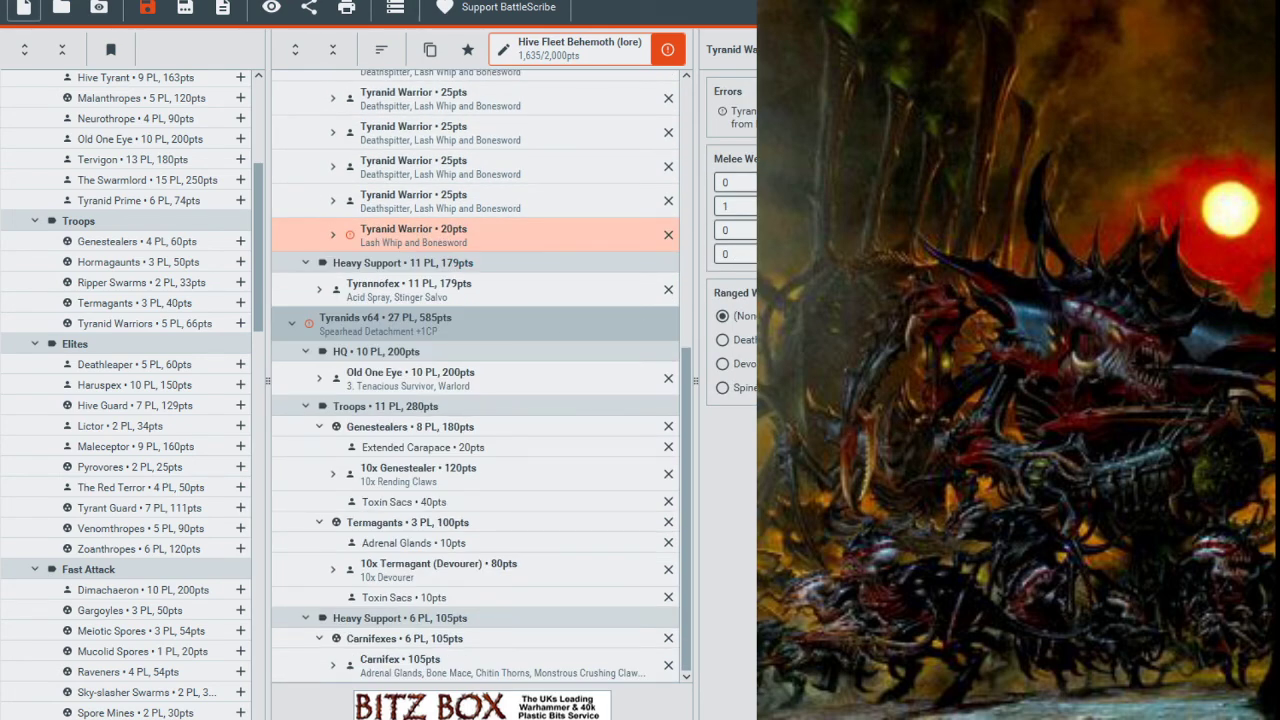
left_click(722, 339)
Give the Battalion Detachment's Hormagaunts unit Toxin Sacs.
scroll(533, 367, "up", 5)
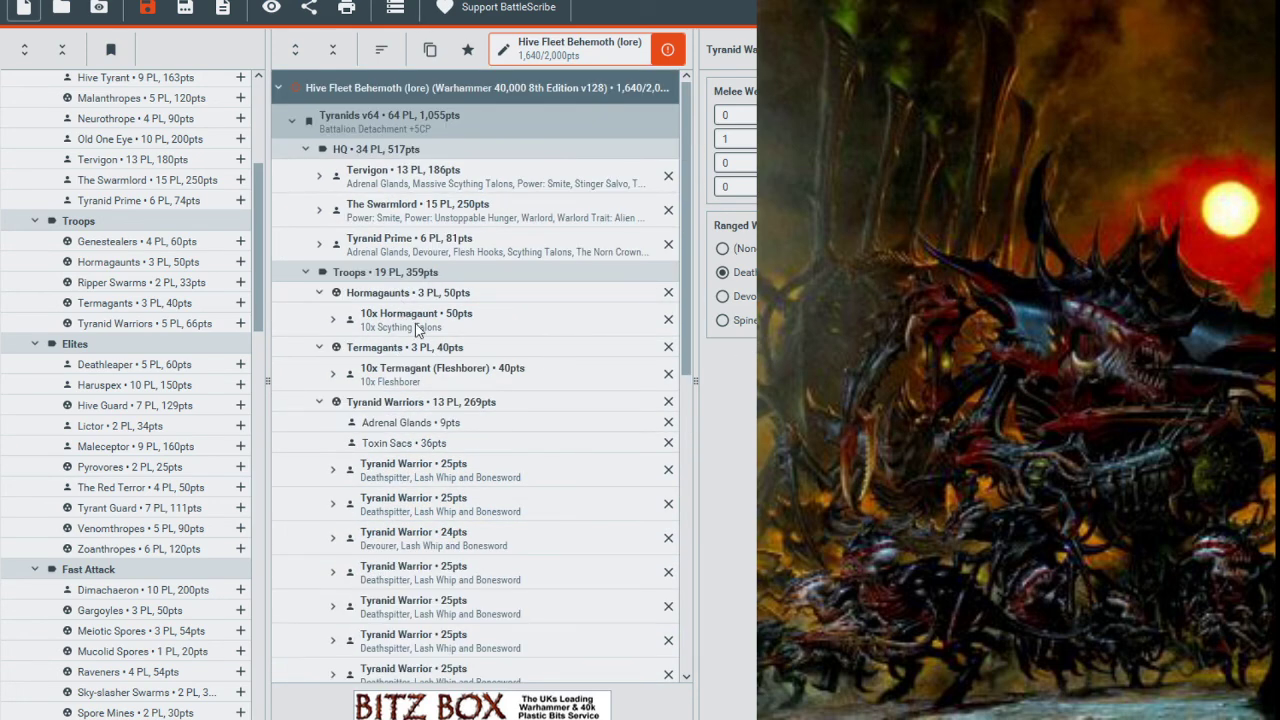
left_click(417, 330)
left_click(424, 292)
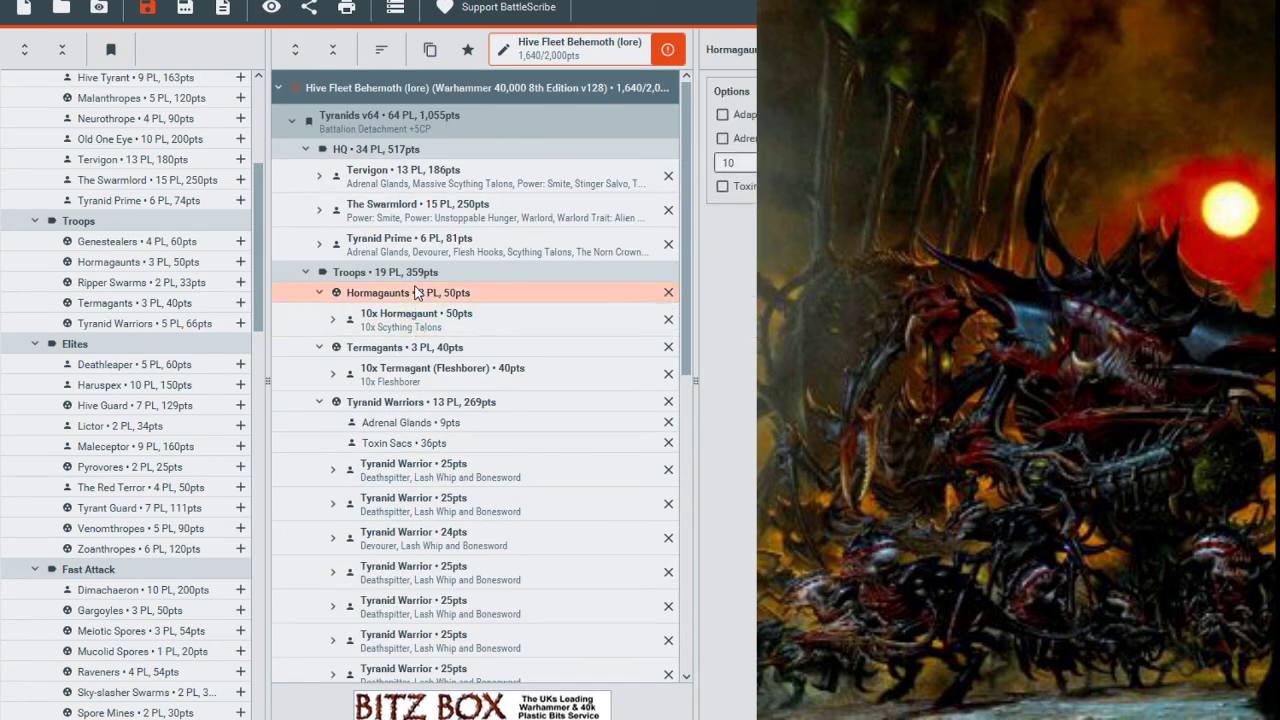
left_click(722, 186)
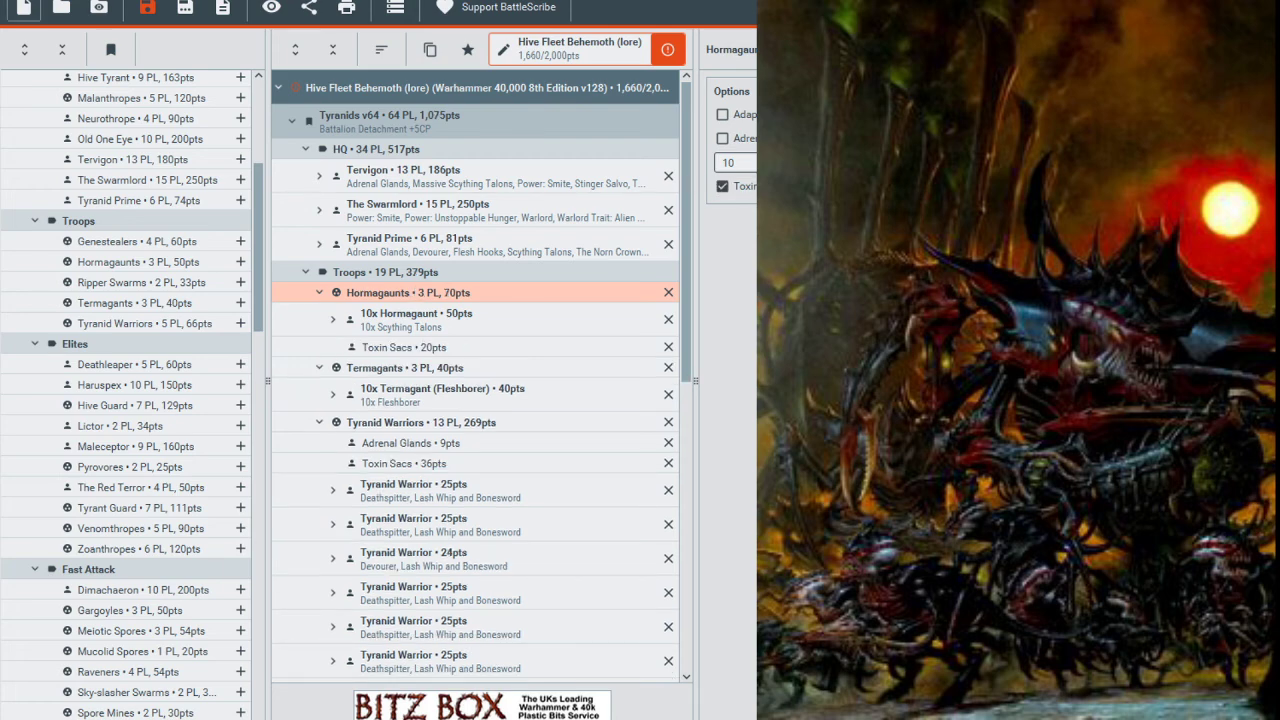
Add Adrenal Glands to the Battalion Detachment's Hormagaunts and set the unit size to 30.
left_click(750, 140)
left_click(748, 158)
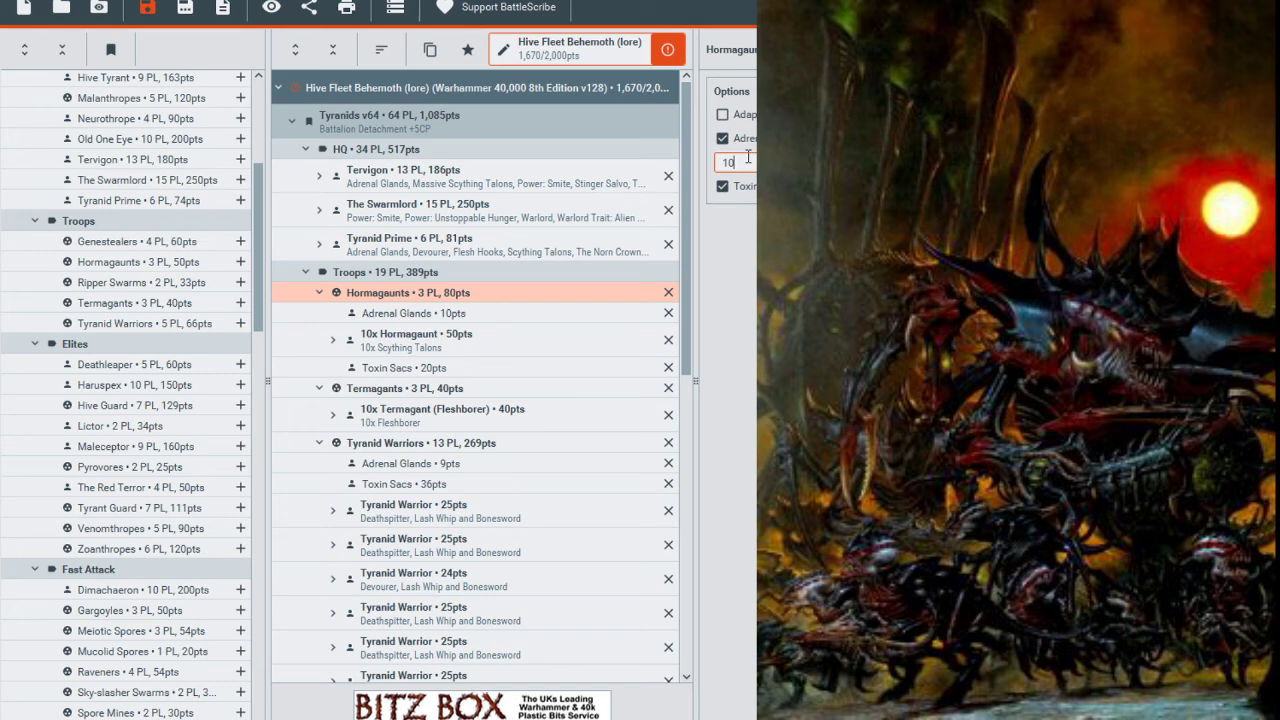
key("BackSpace")
key("BackSpace")
type("30")
key("Return")
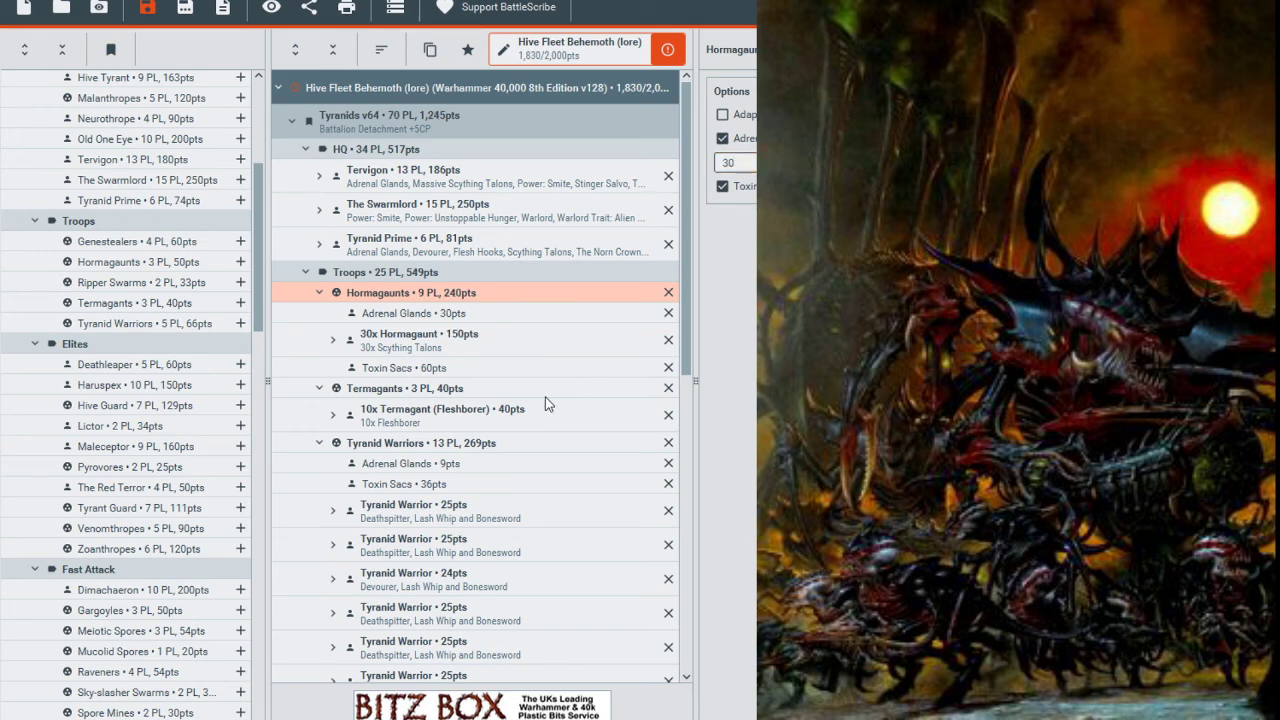
Give the Battalion Detachment's Termagants Adrenal Glands, leaving Toxin Sacs unselected.
left_click(418, 394)
left_click(752, 162)
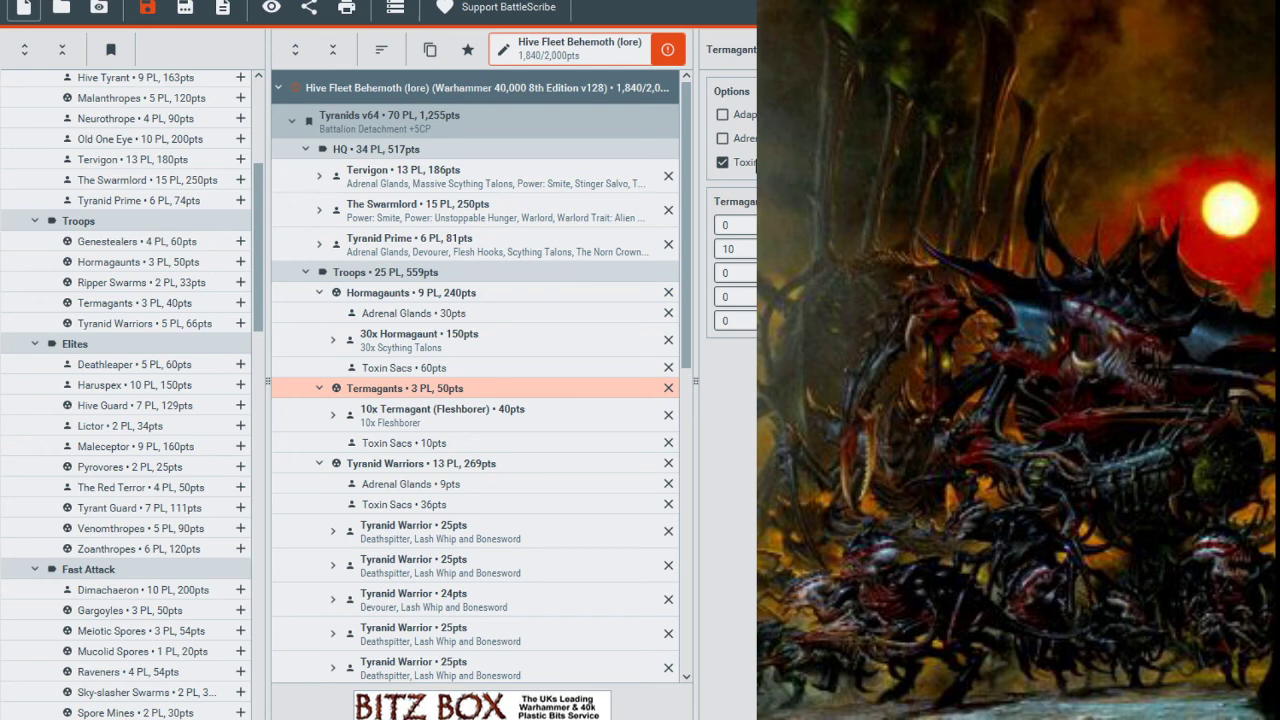
left_click(754, 162)
left_click(754, 138)
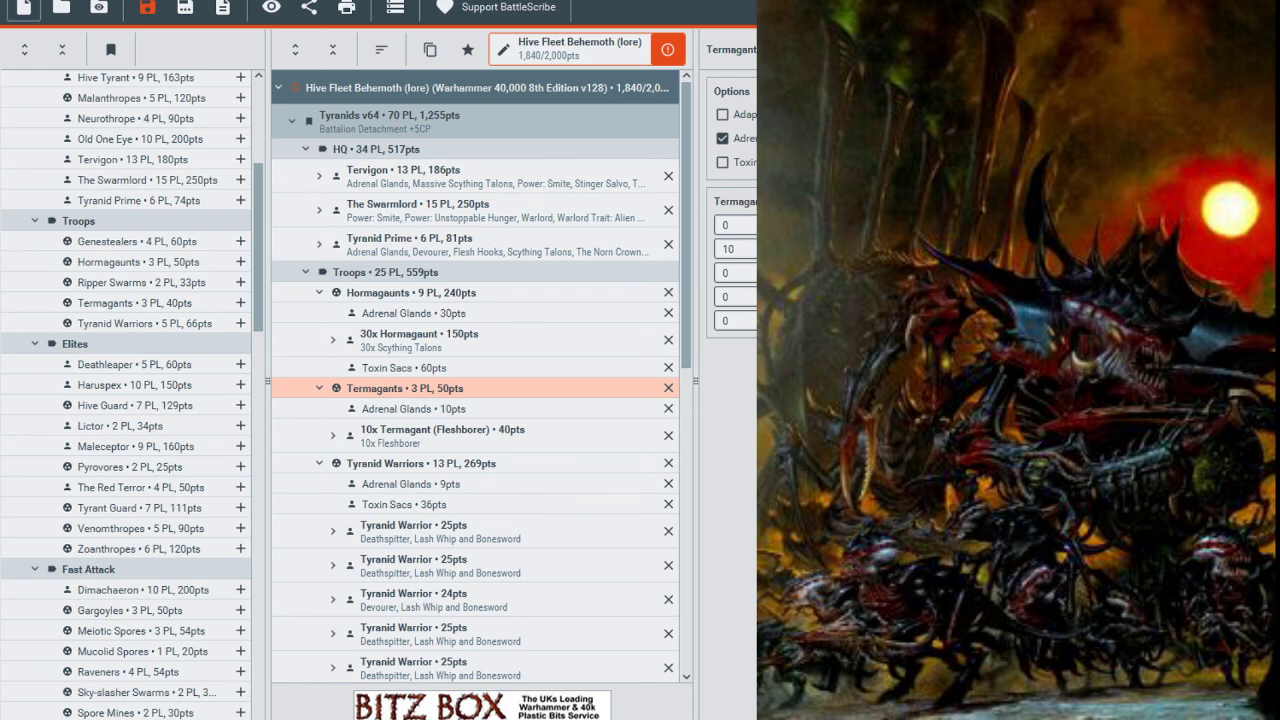
Set the number of Fleshborer Termagants in the Battalion Detachment's unit to 30.
left_click(744, 246)
key("BackSpace")
key("BackSpace")
type("20")
key("Return")
left_click(748, 246)
key("BackSpace")
key("BackSpace")
type("30")
key("Return")
Check the roster's two detachments and save the army list.
scroll(556, 383, "down", 3)
scroll(549, 413, "down", 5)
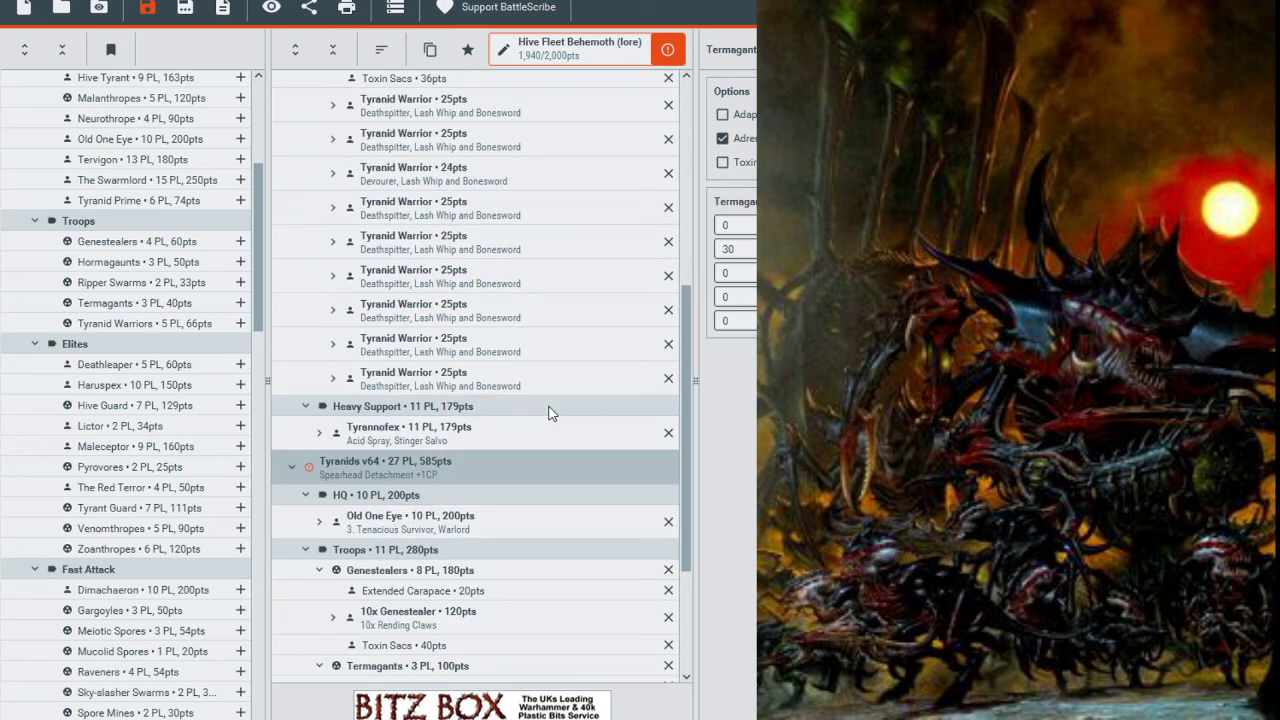
scroll(552, 404, "up", 8)
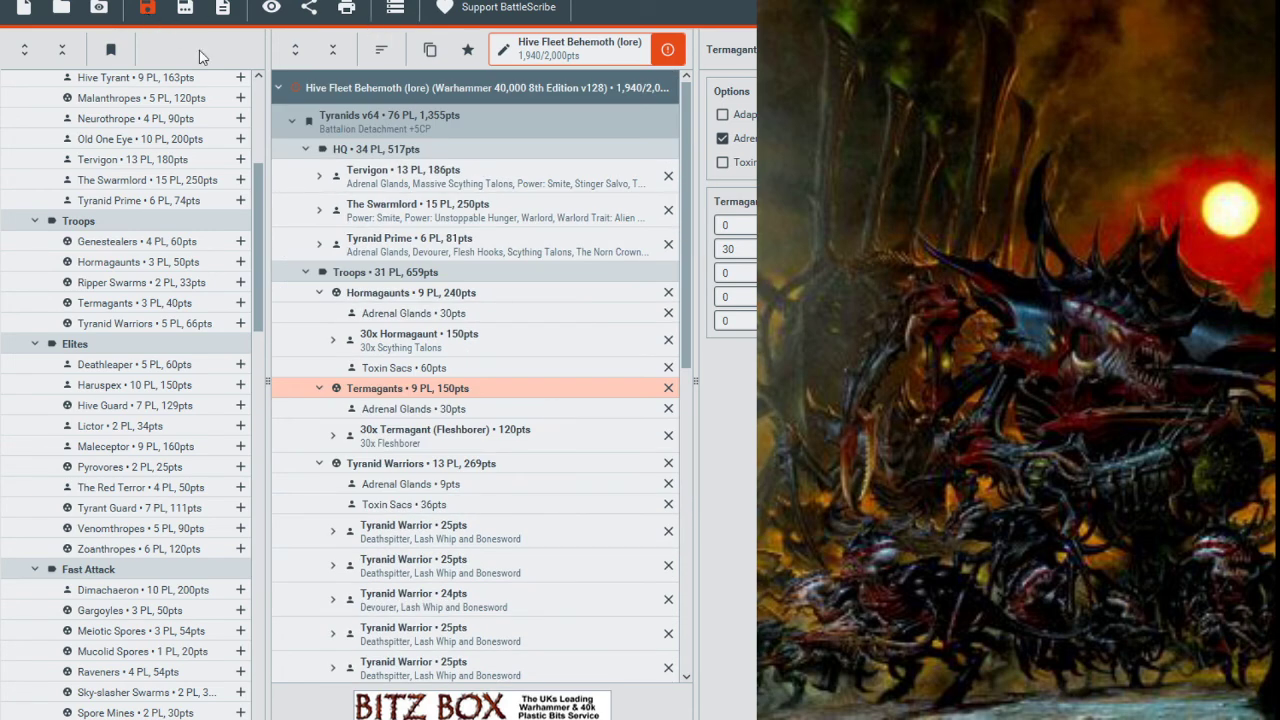
key("ctrl+s")
Review the units in both detachments and the validation error on the Spearhead Detachment.
scroll(493, 252, "down", 1)
scroll(470, 215, "up", 1)
scroll(447, 176, "down", 1)
scroll(542, 233, "down", 2)
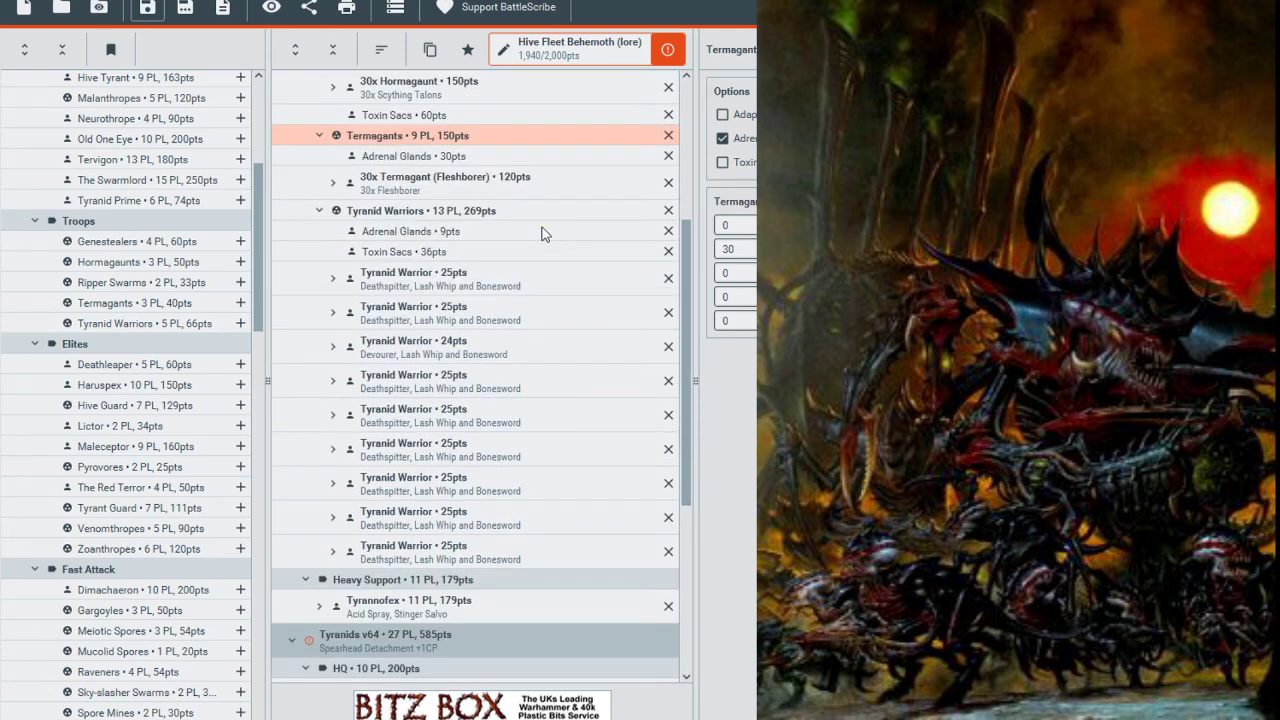
scroll(542, 227, "down", 5)
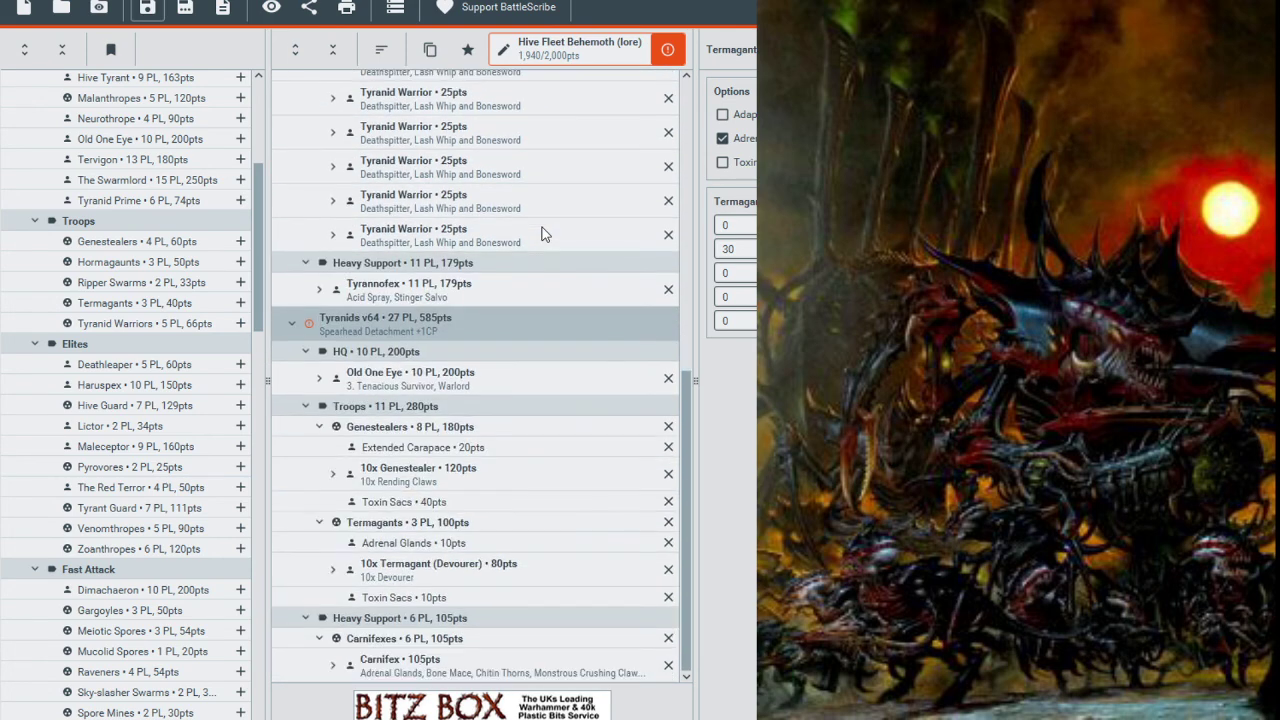
left_click(469, 333)
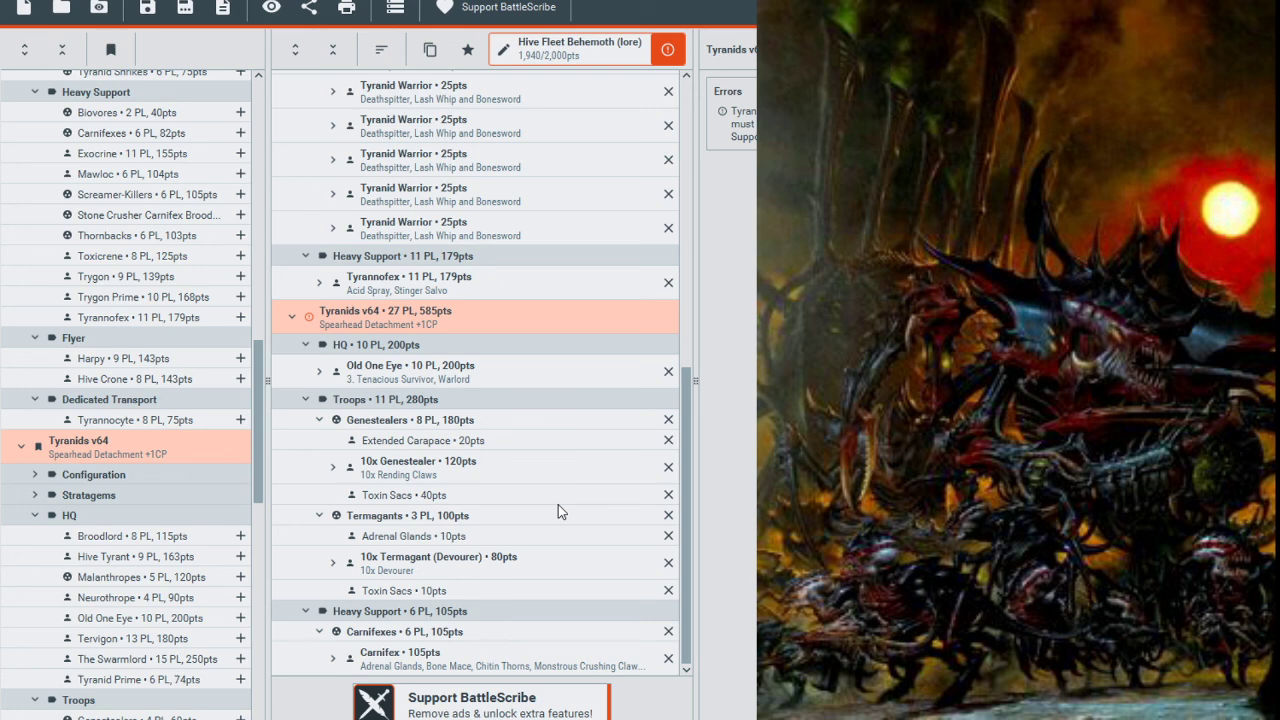
scroll(530, 371, "up", 6)
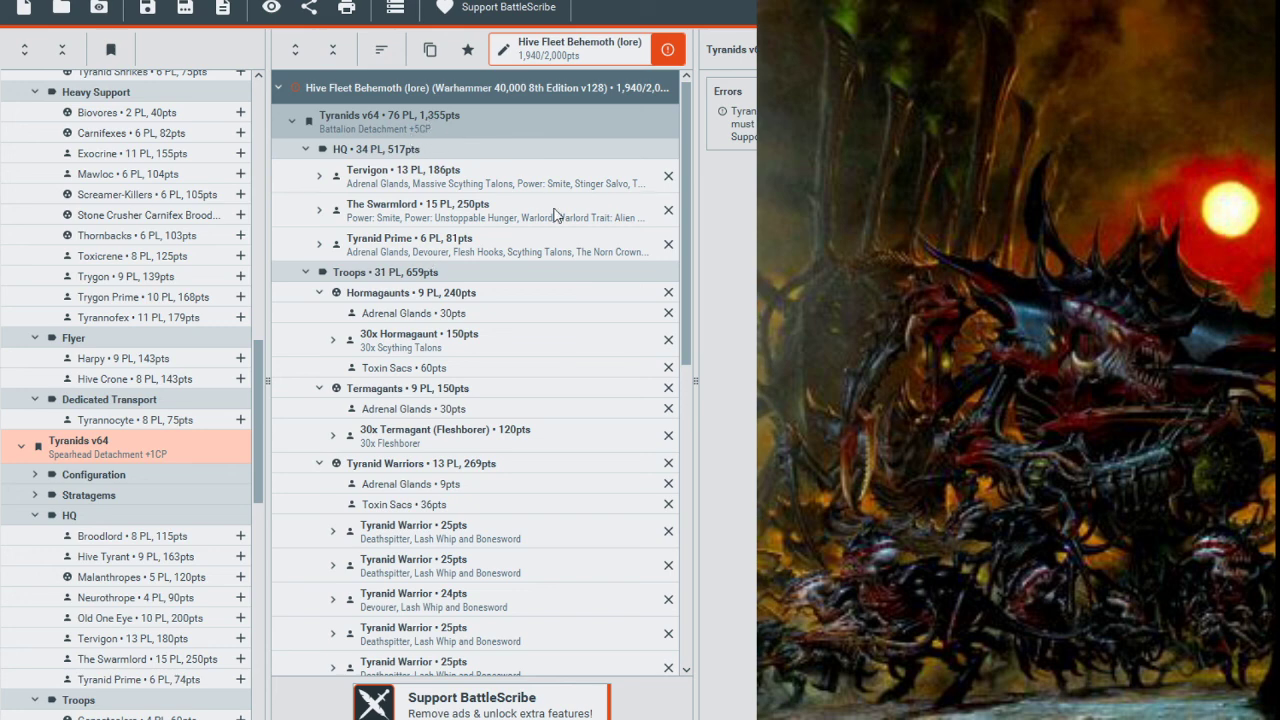
scroll(560, 221, "down", 1)
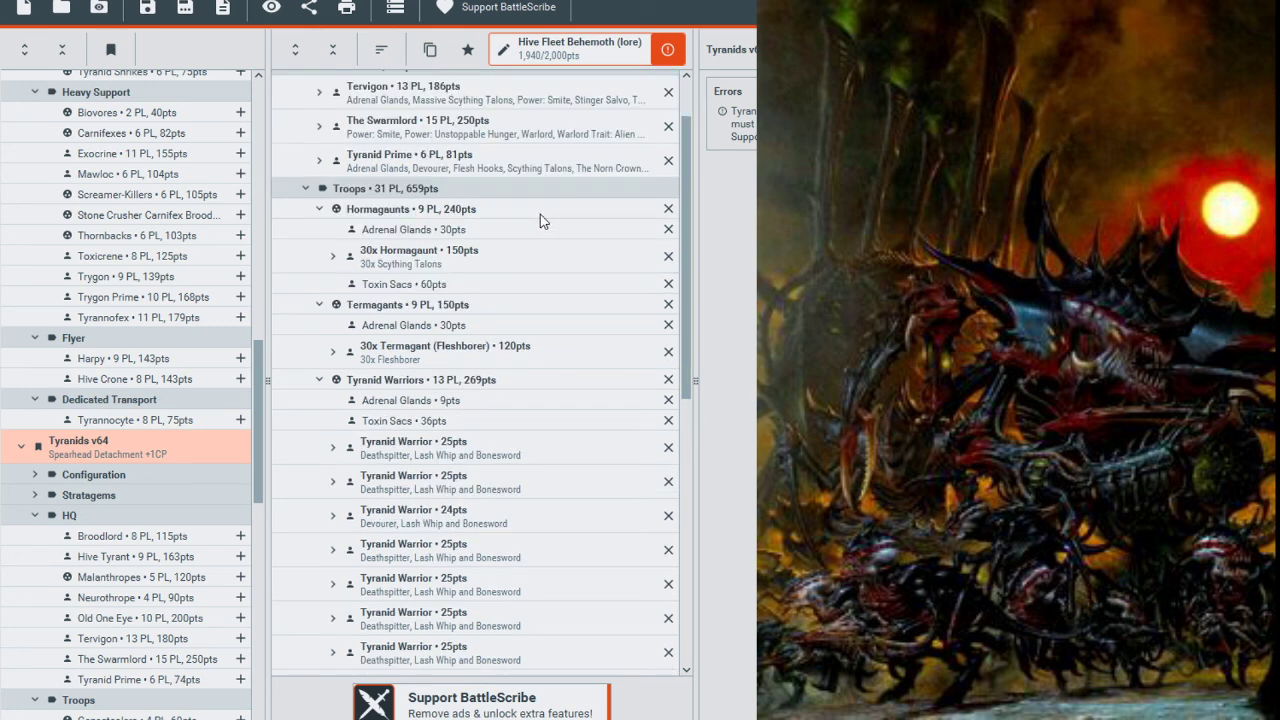
scroll(540, 221, "down", 1)
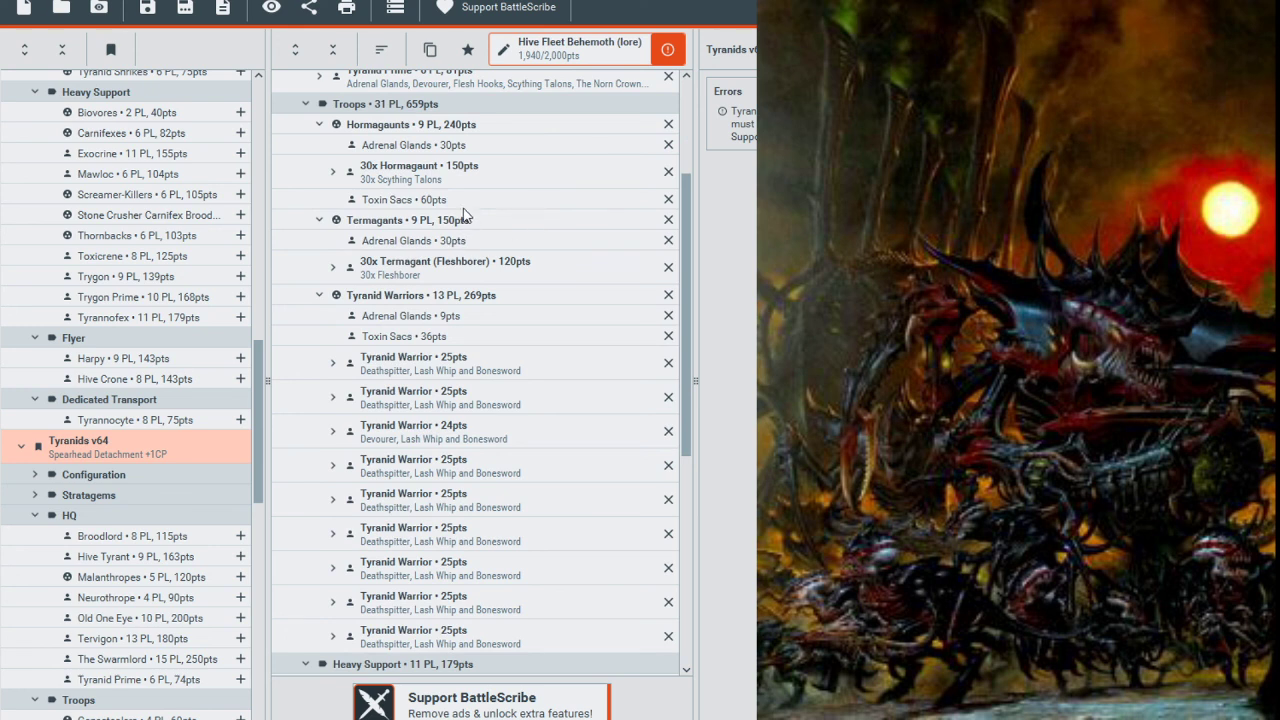
Examine the Battalion Detachment's Hormagaunts, Termagants and Tyranid Warriors entries and their options.
left_click(490, 125)
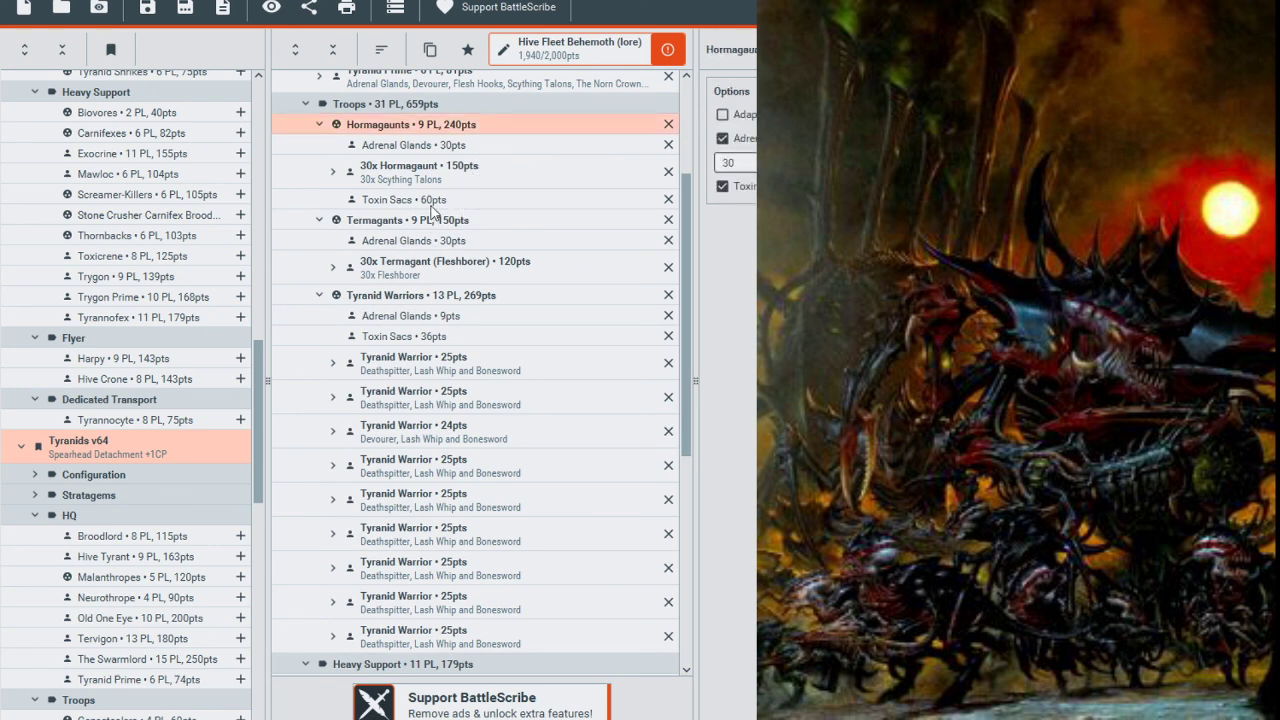
left_click(442, 148)
left_click(456, 176)
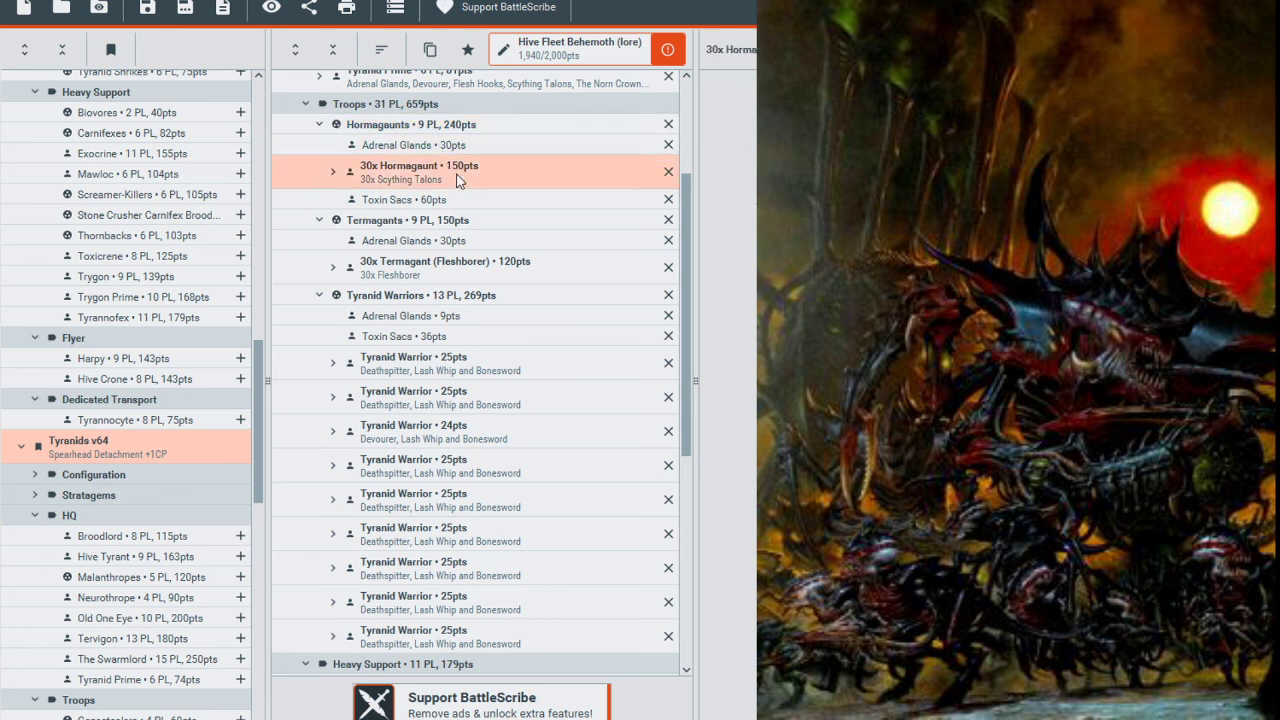
left_click(472, 266)
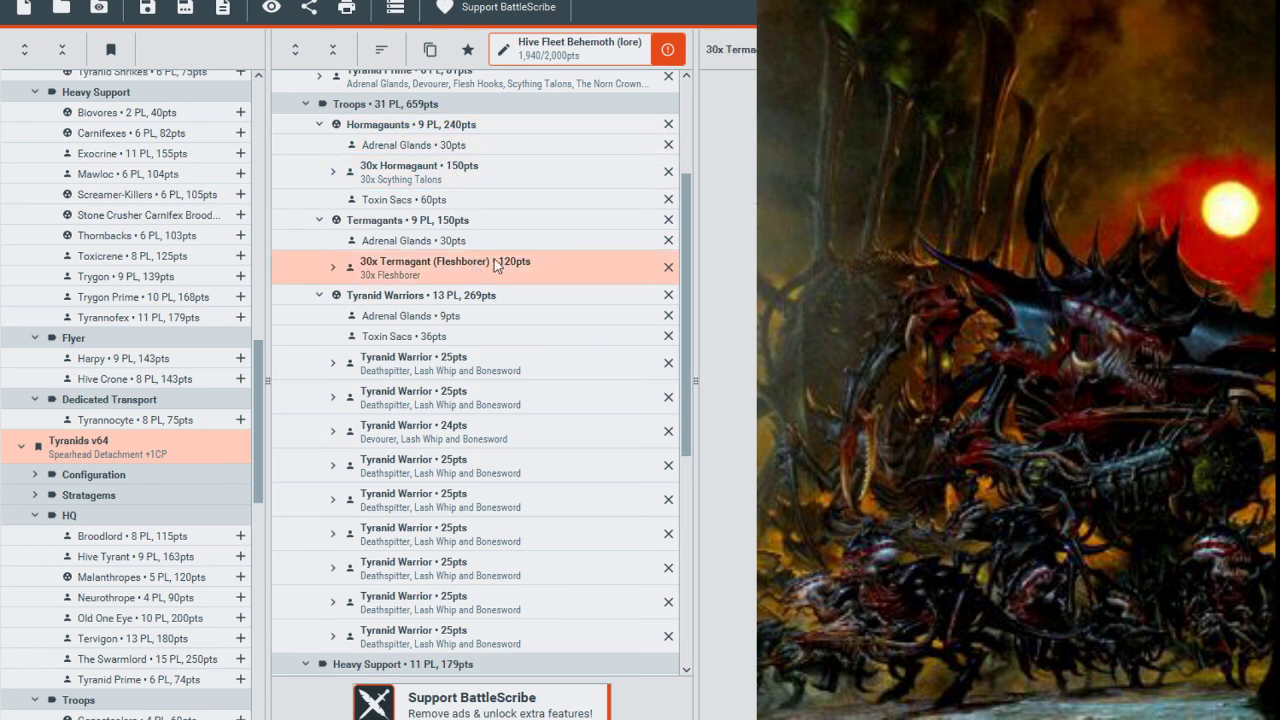
left_click(455, 238)
left_click(442, 226)
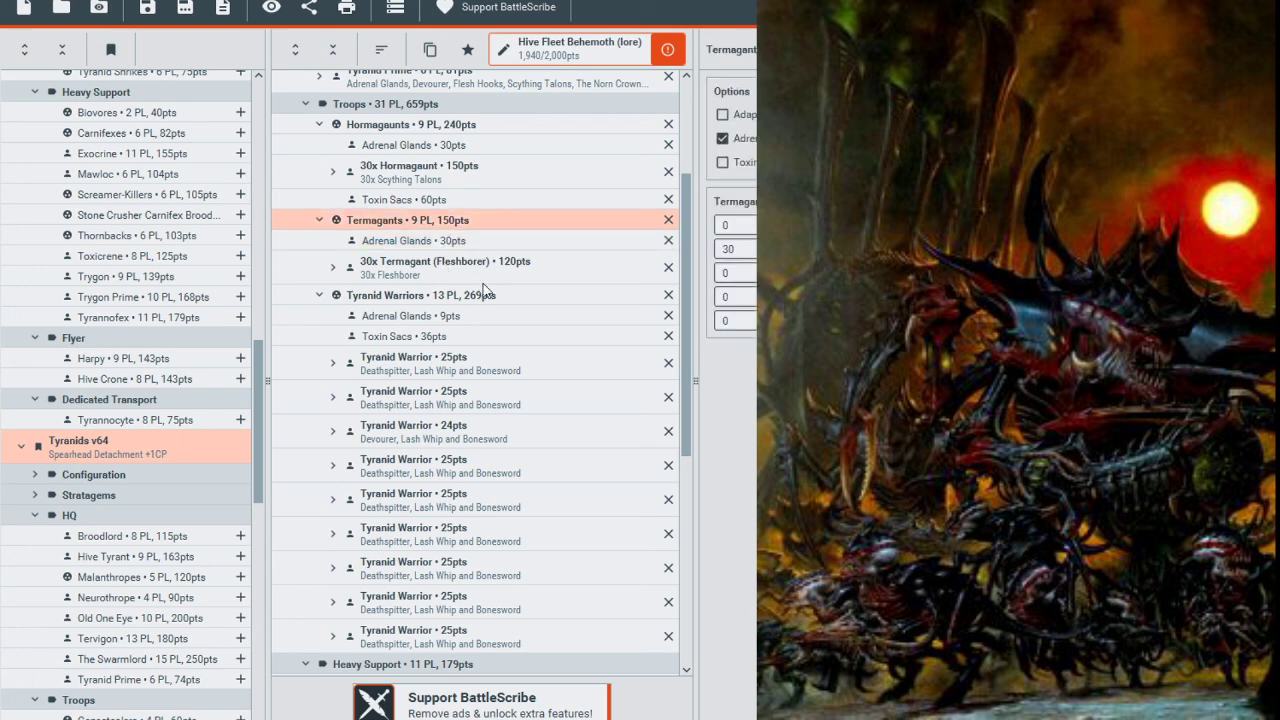
scroll(478, 285, "down", 2)
left_click(450, 212)
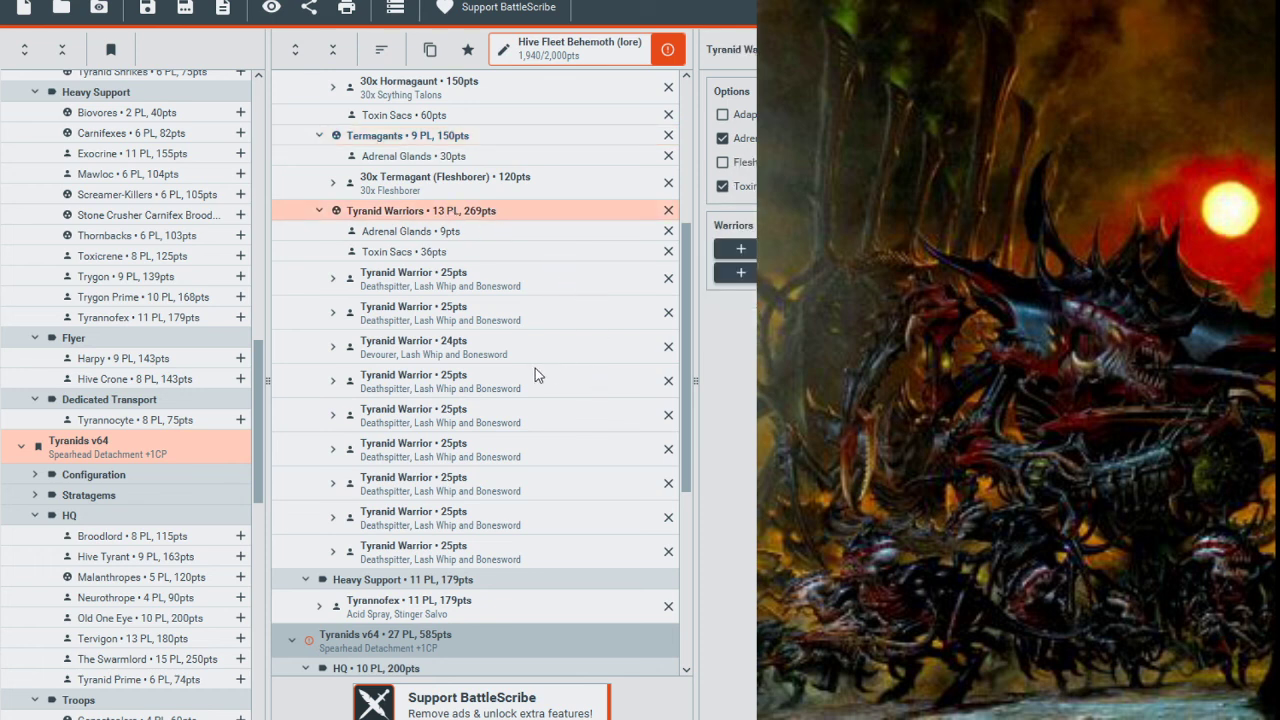
Remove the Tyrannofex from the Battalion Detachment and add one to the Spearhead Detachment's Heavy Support.
scroll(446, 360, "down", 4)
scroll(446, 360, "down", 4)
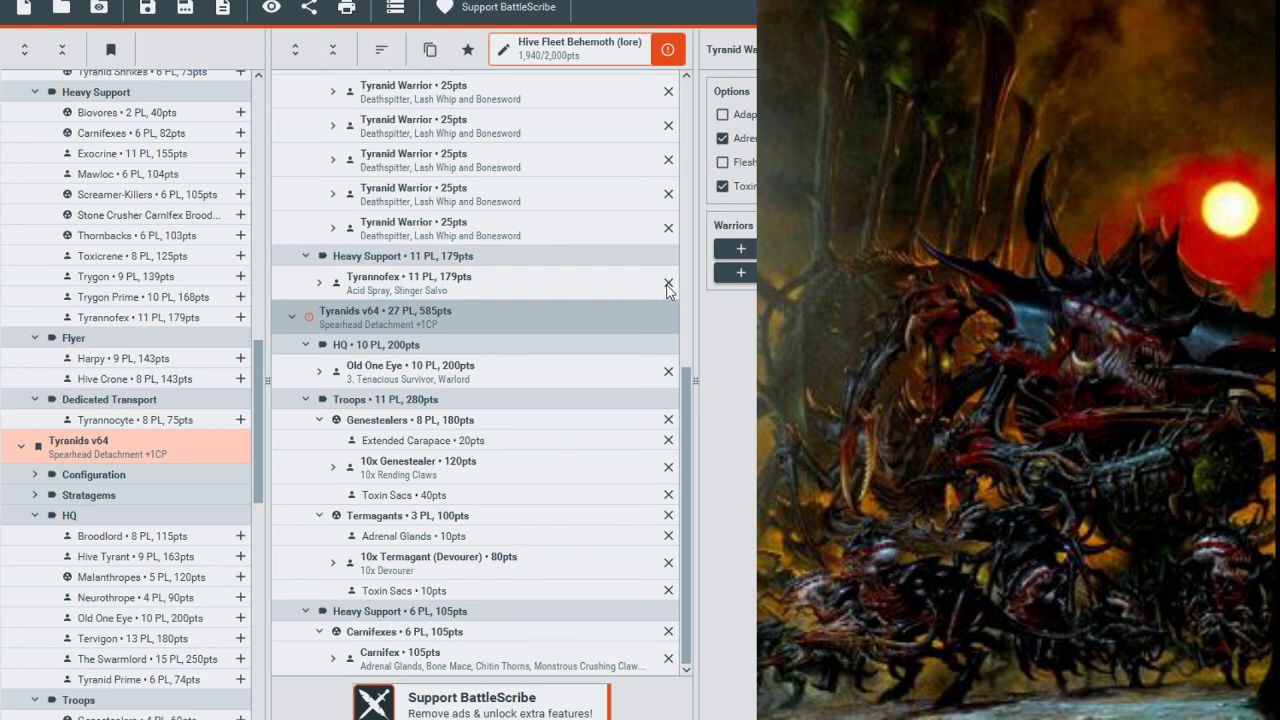
left_click(668, 287)
left_click(378, 630)
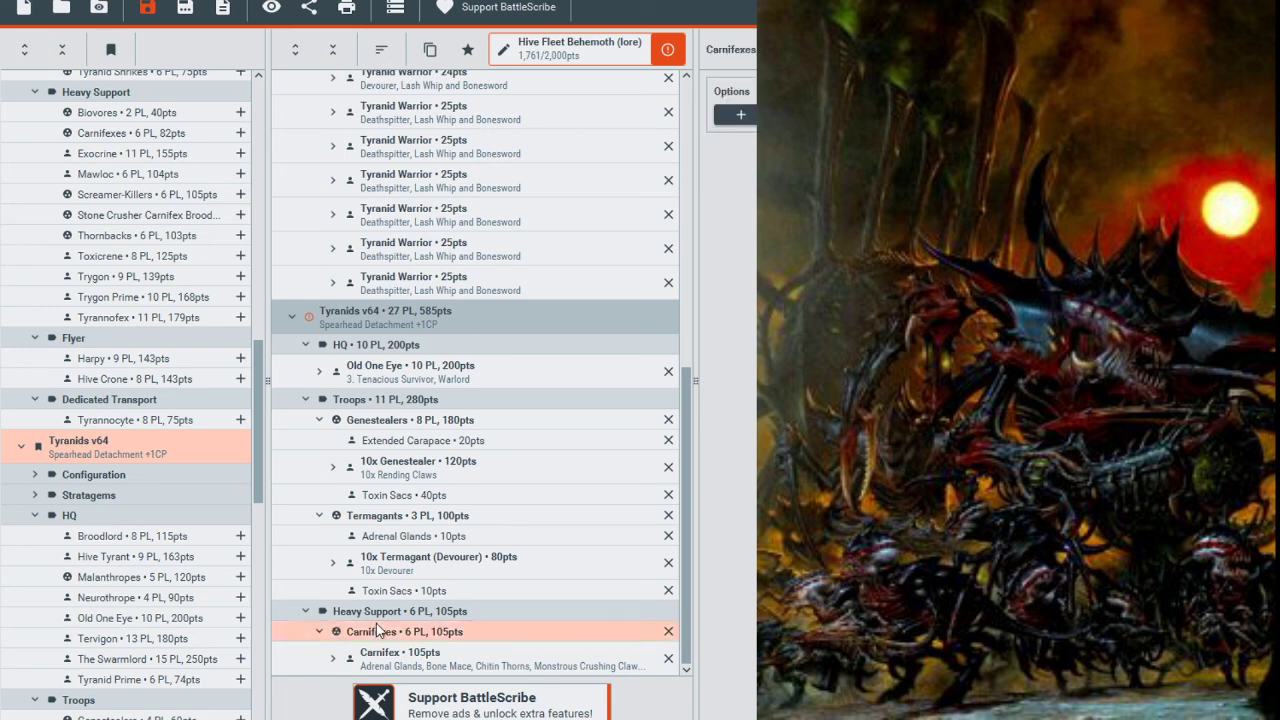
scroll(166, 531, "down", 6)
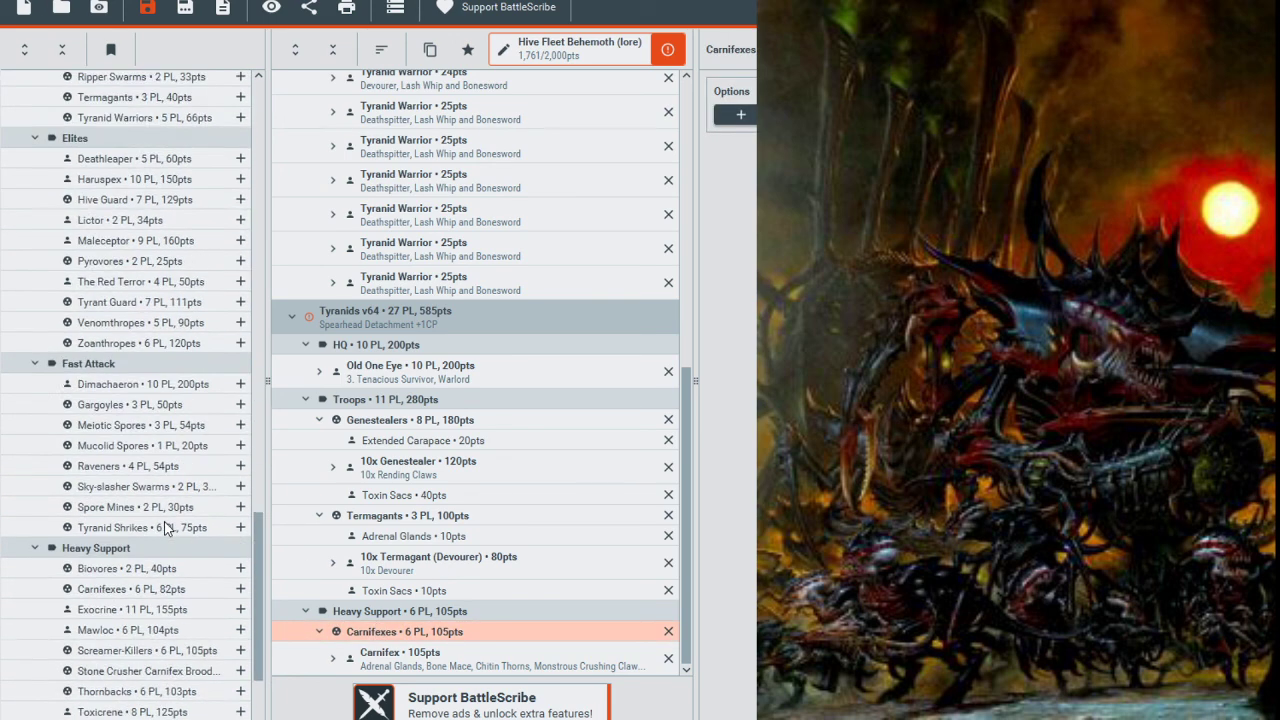
scroll(166, 531, "down", 3)
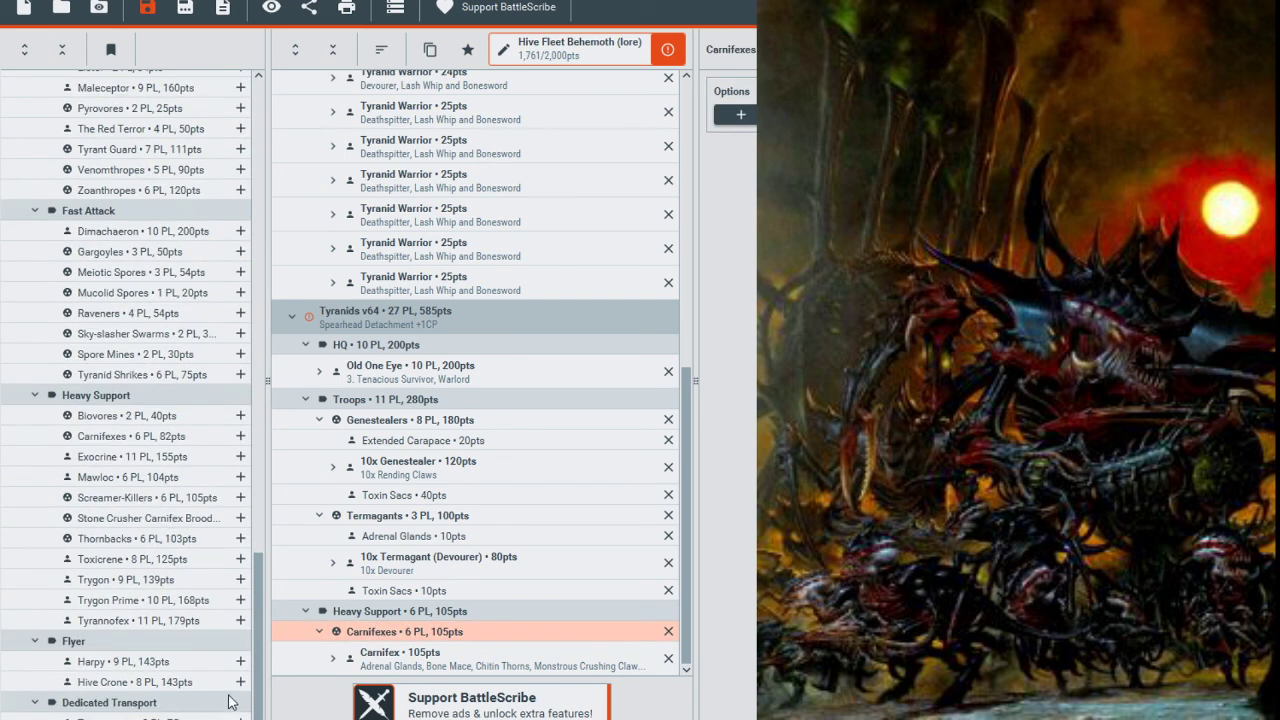
left_click(240, 620)
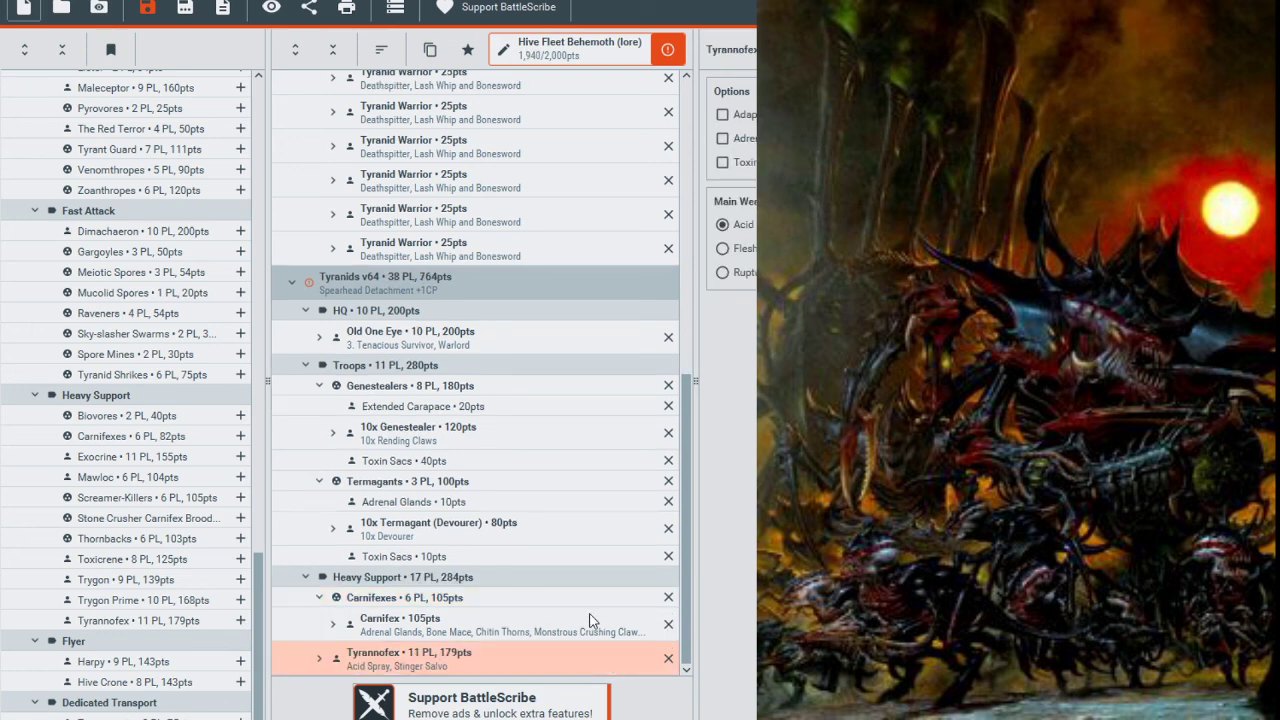
Check the Spearhead Detachment's Carnifex options and save the roster.
scroll(560, 630, "up", 2)
scroll(566, 610, "down", 2)
left_click(532, 628)
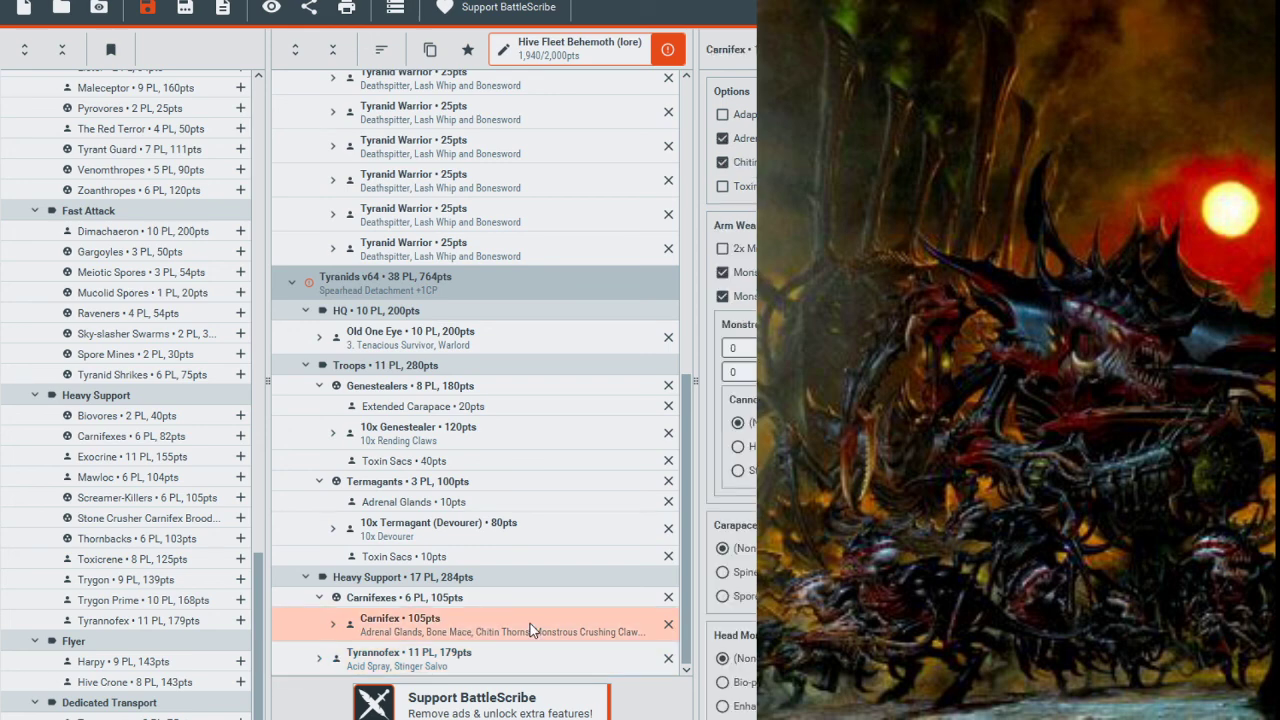
scroll(532, 629, "up", 10)
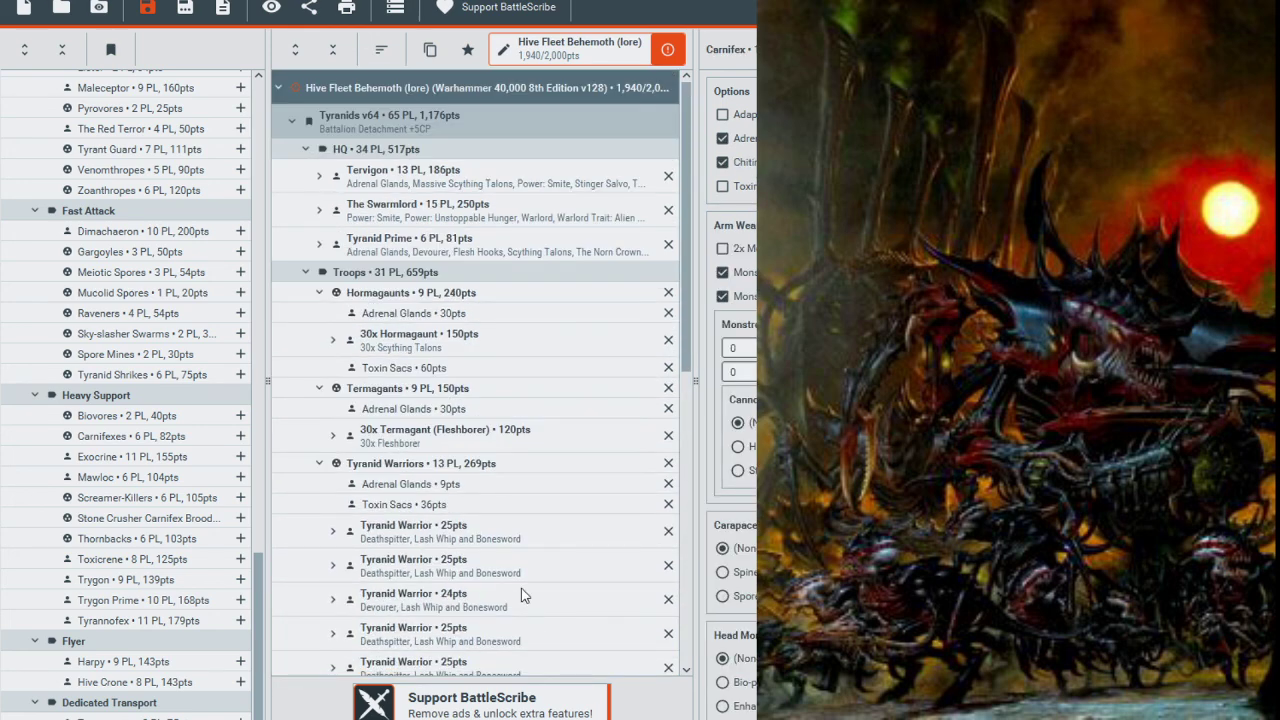
left_click(156, 11)
Review the complete roster across the Battalion and Spearhead Detachments.
scroll(505, 336, "down", 10)
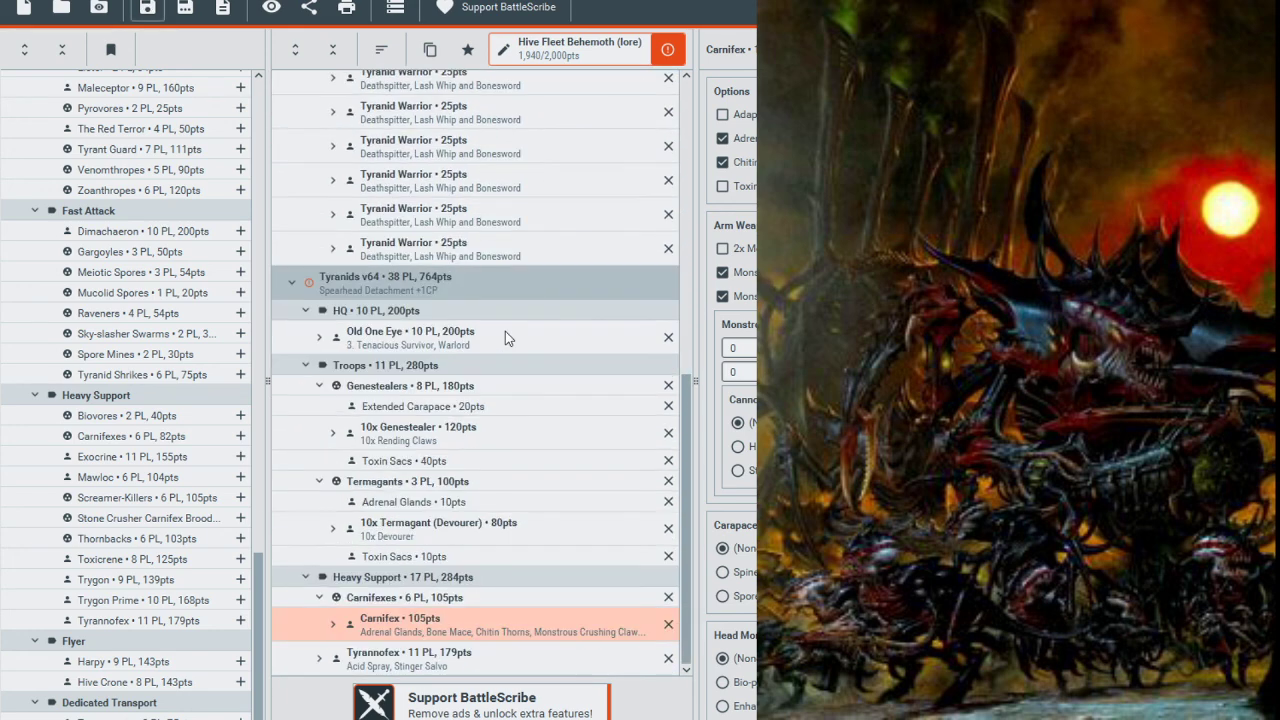
scroll(505, 337, "up", 10)
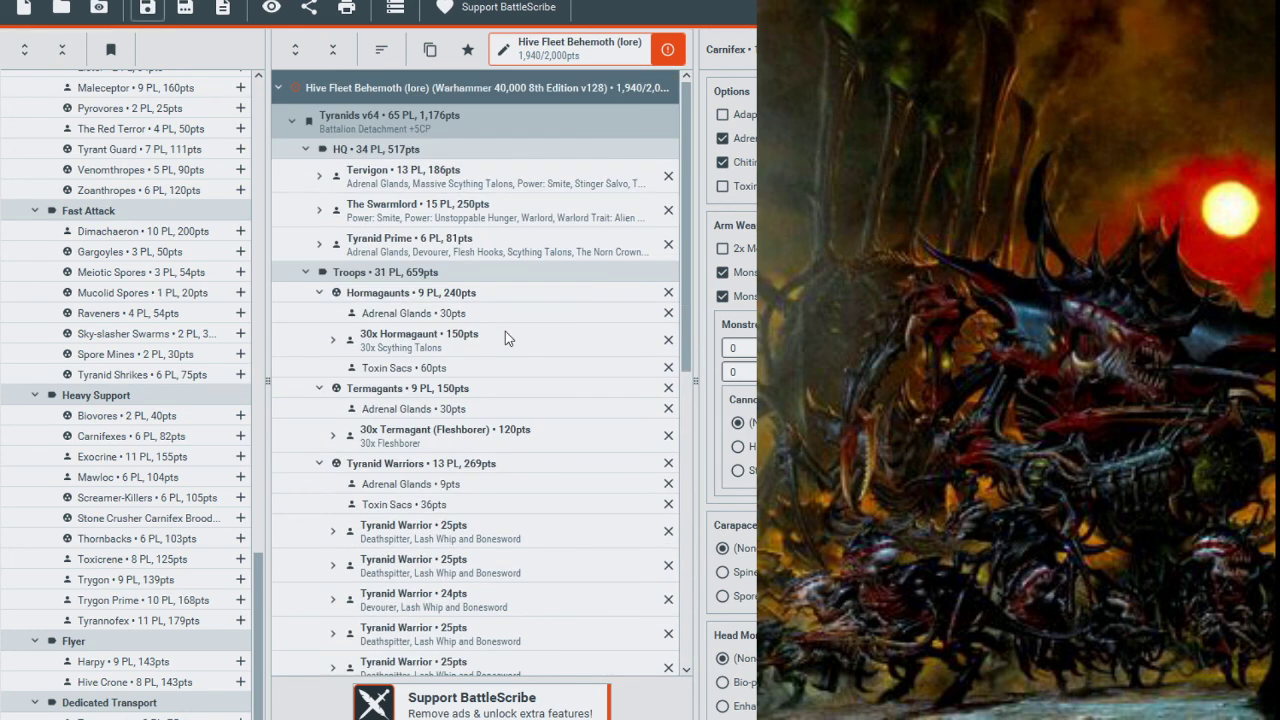
scroll(505, 331, "down", 8)
scroll(505, 331, "up", 5)
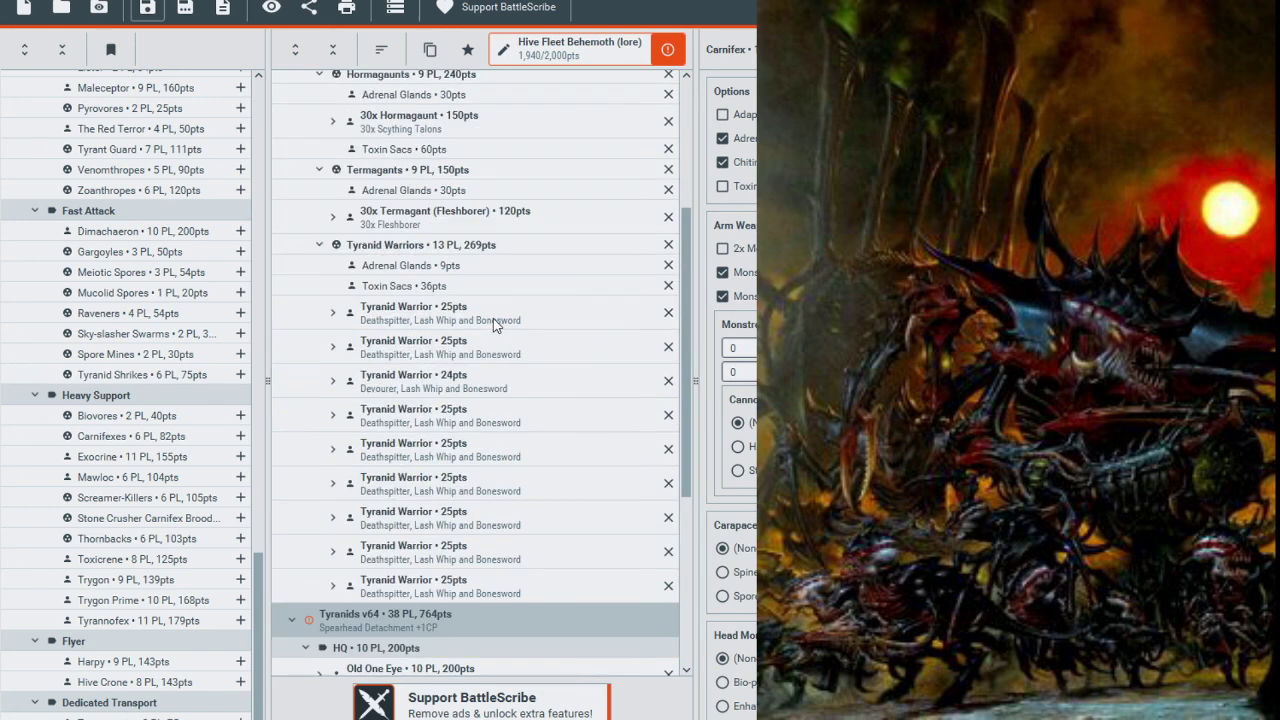
scroll(493, 318, "up", 3)
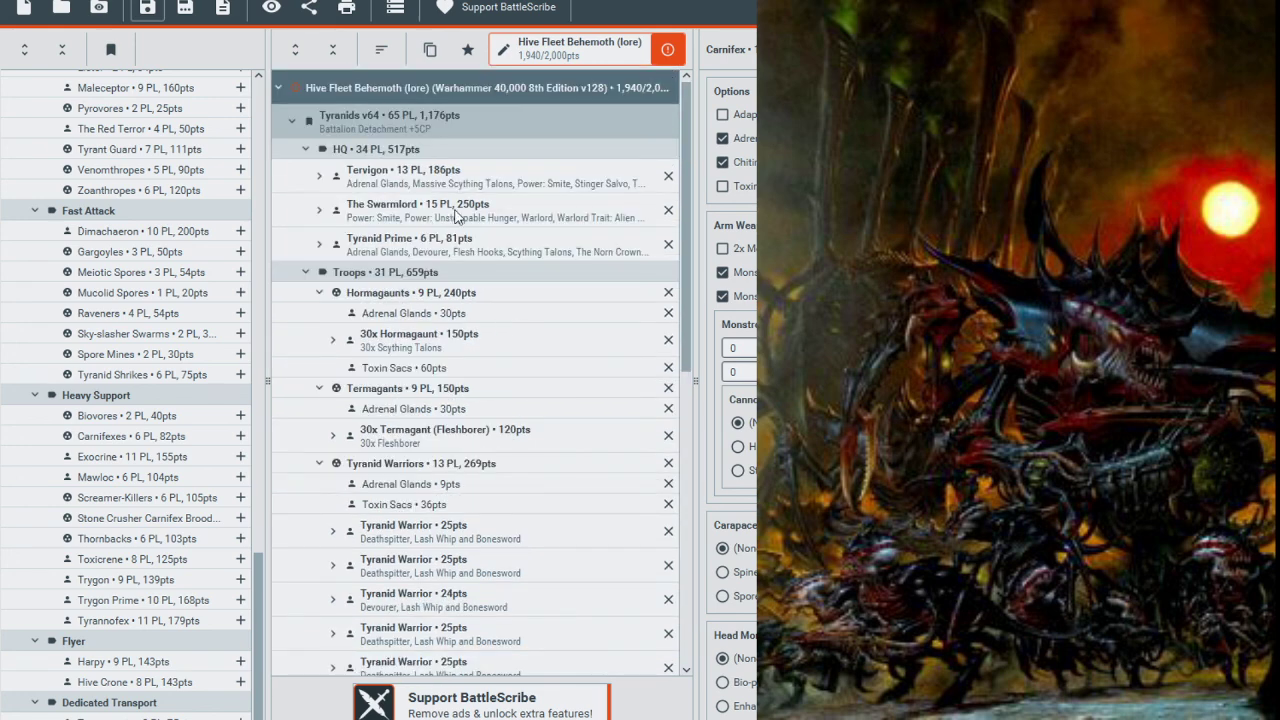
scroll(370, 228, "down", 8)
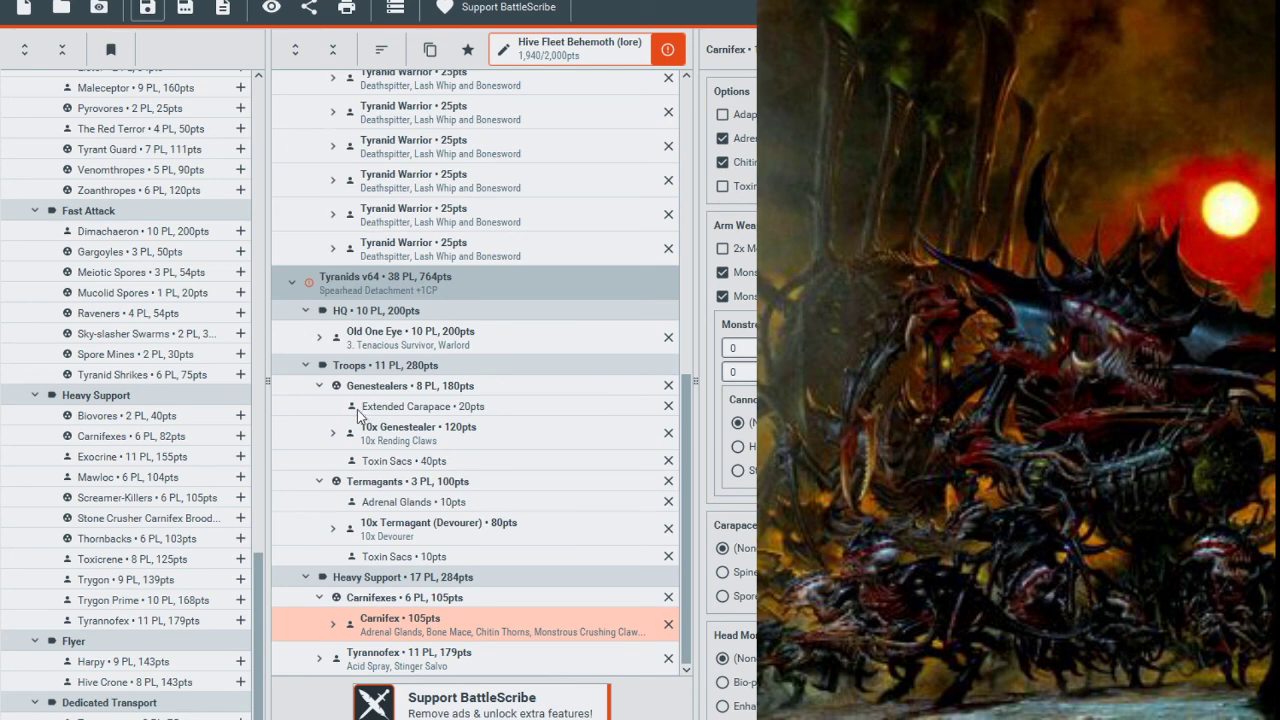
scroll(375, 397, "up", 8)
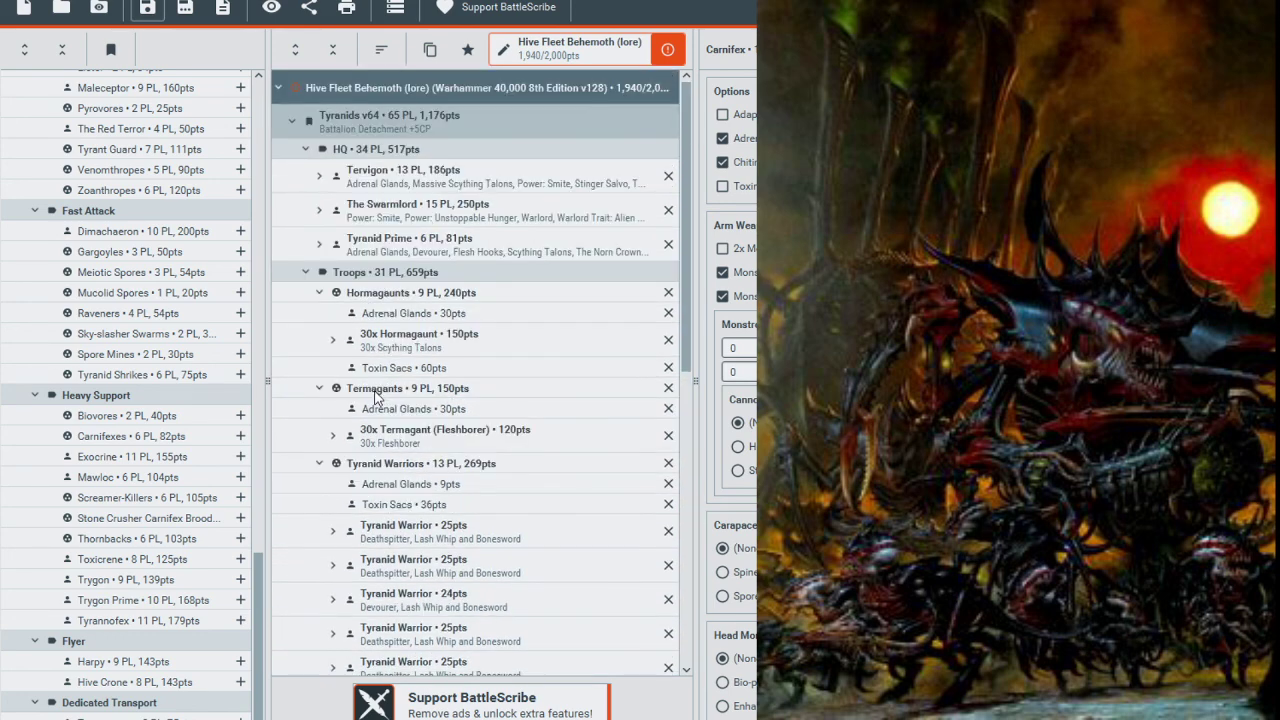